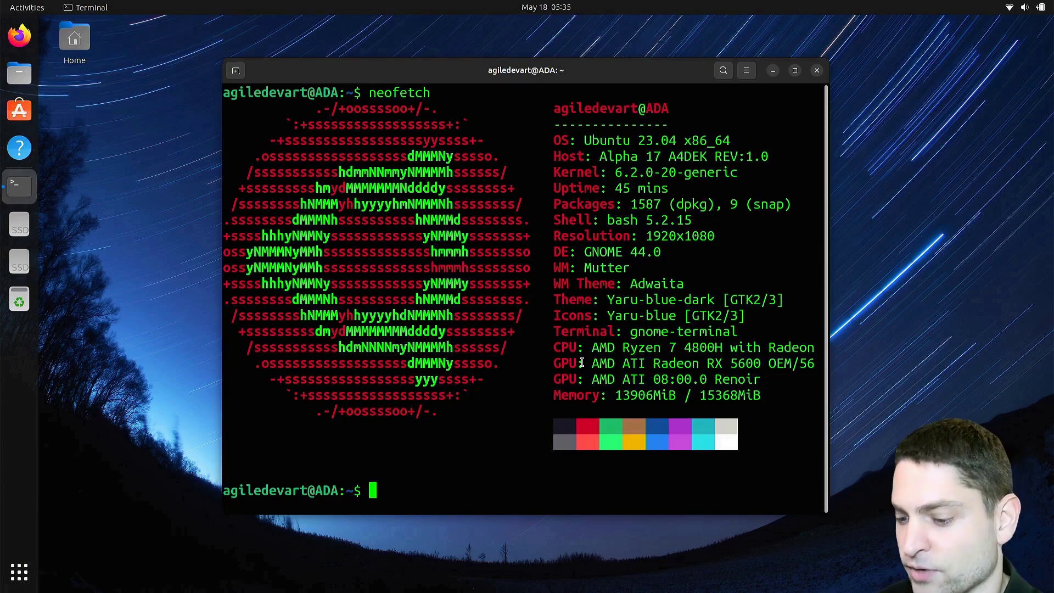
- Install gnome-tweaks and gnome-shell-extensions with sudo apt install, confirming with y
text(sudo apt install)
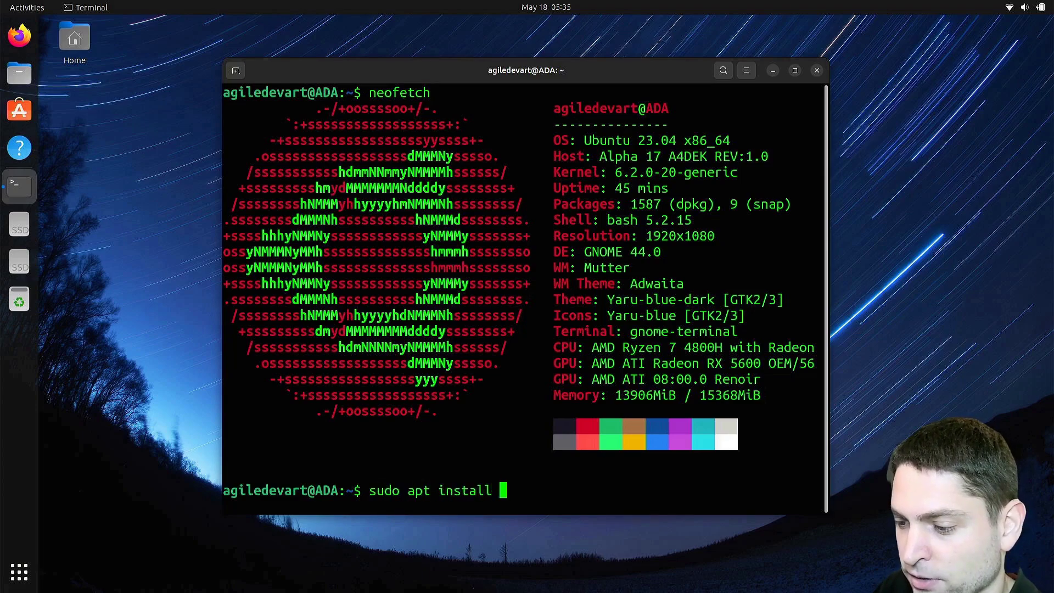
text(gnome-tweaks gnome-shell-extensions)
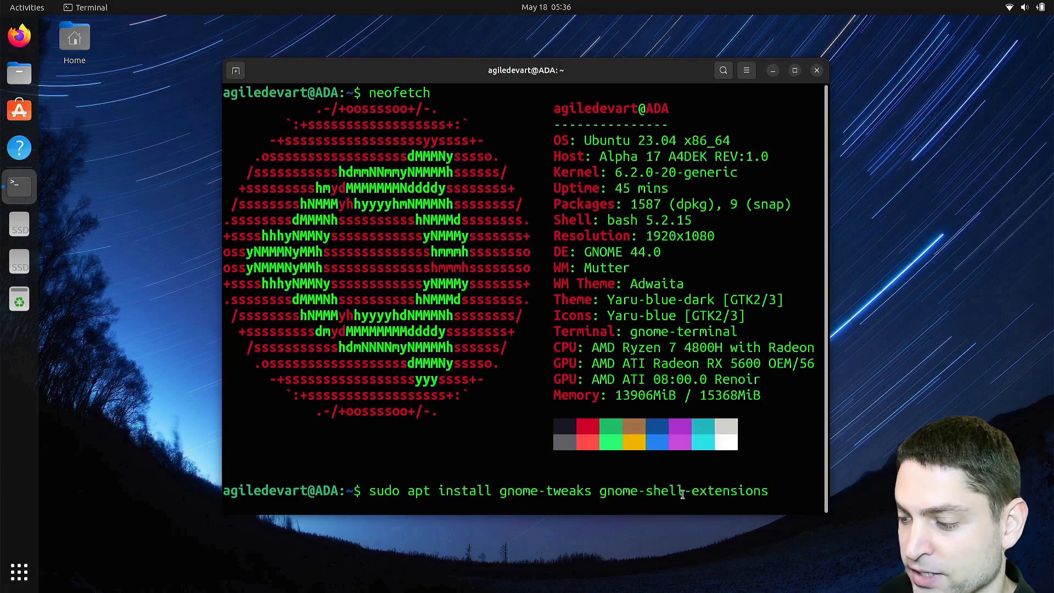
key(Return)
text(y)
key(Return)
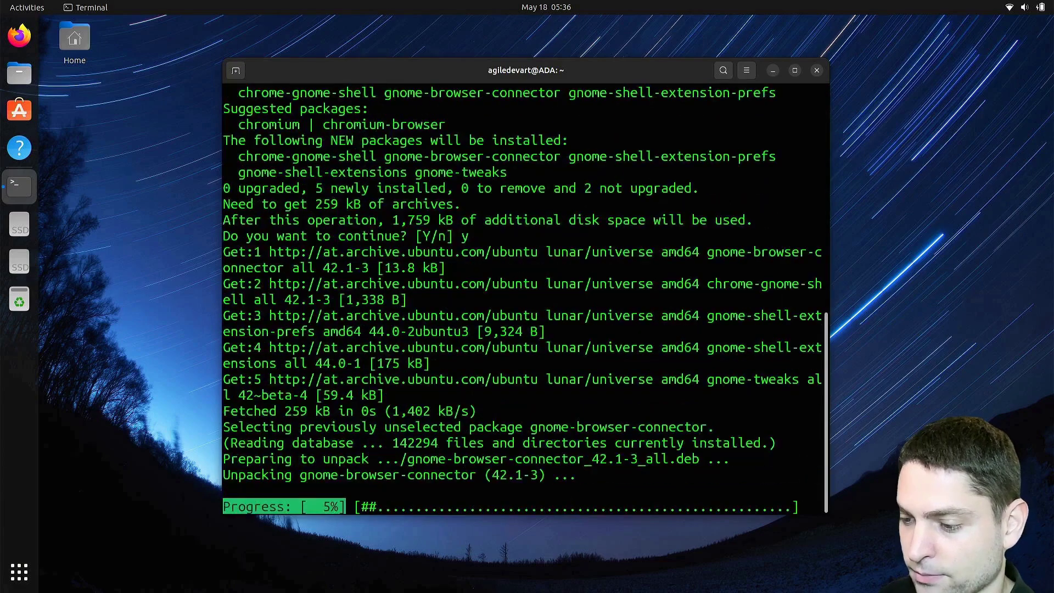
- Add the GNOME Shell integration add-on to Firefox, reload the Dash to Dock page and enlarge its screenshot
click(817, 70)
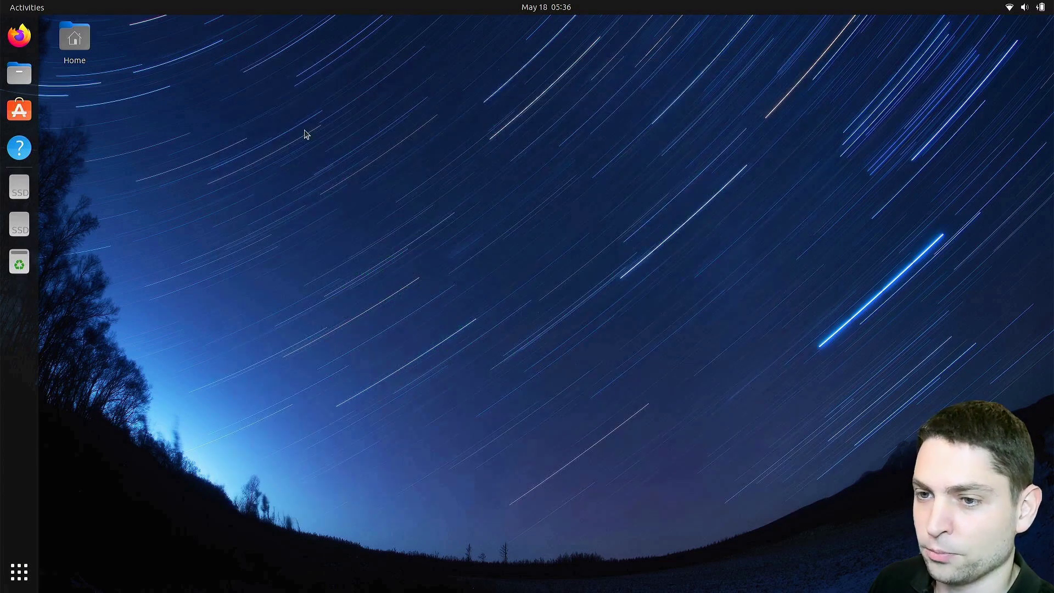
click(19, 36)
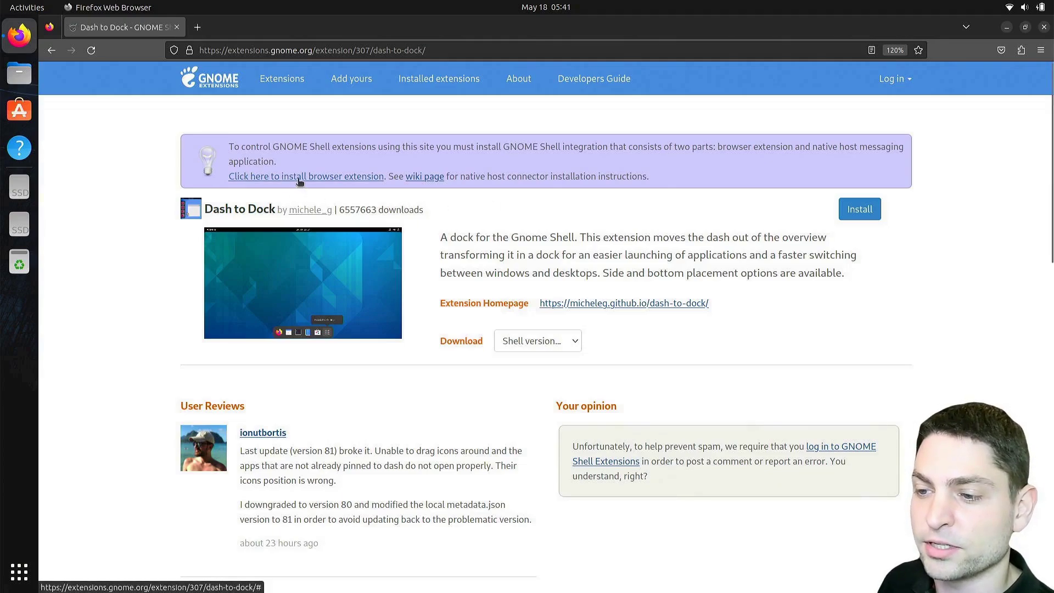
click(345, 177)
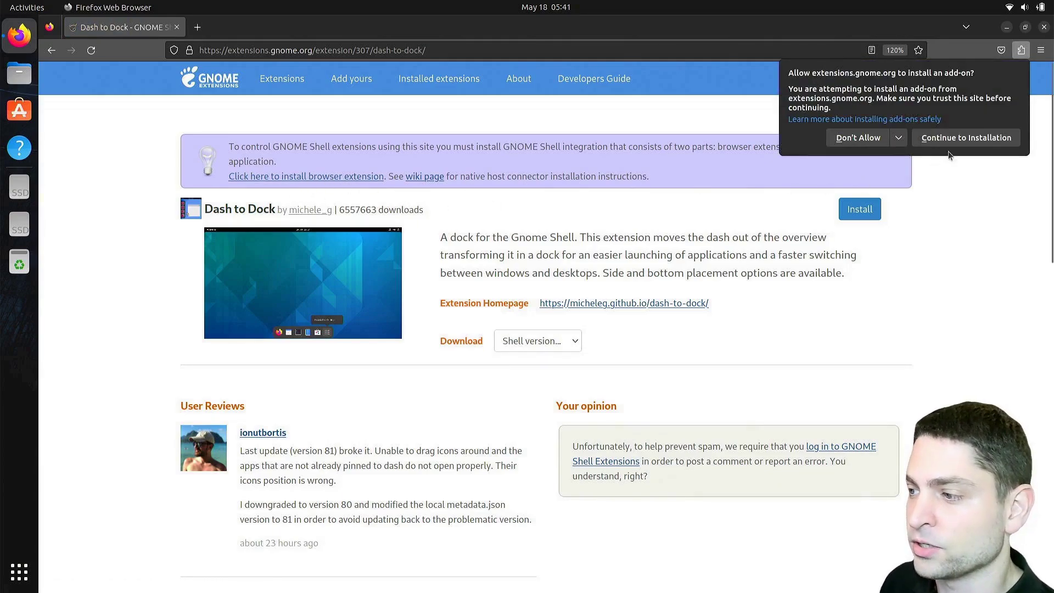
click(978, 141)
click(1000, 160)
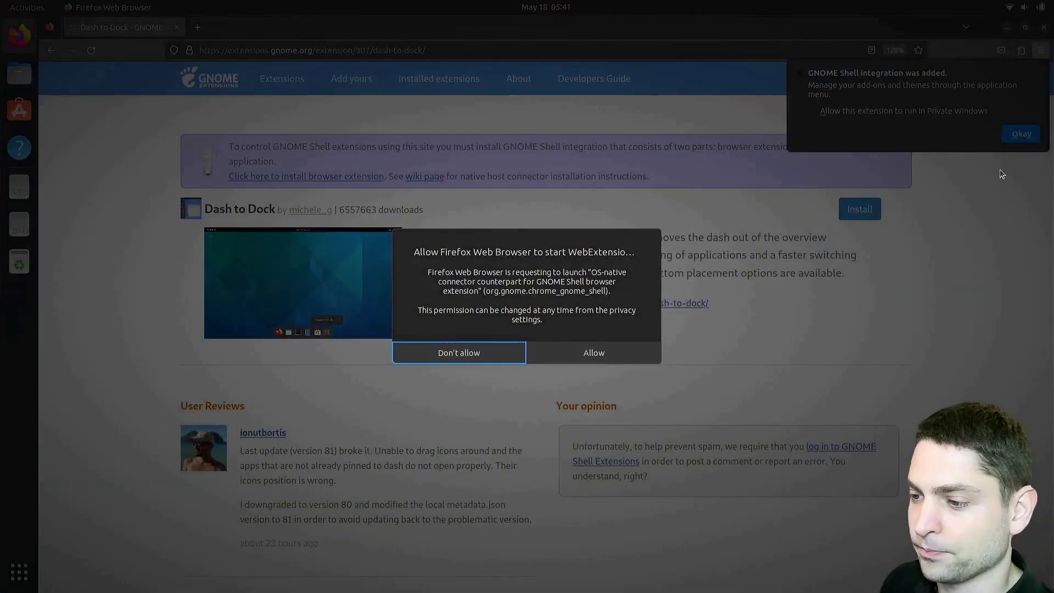
click(587, 354)
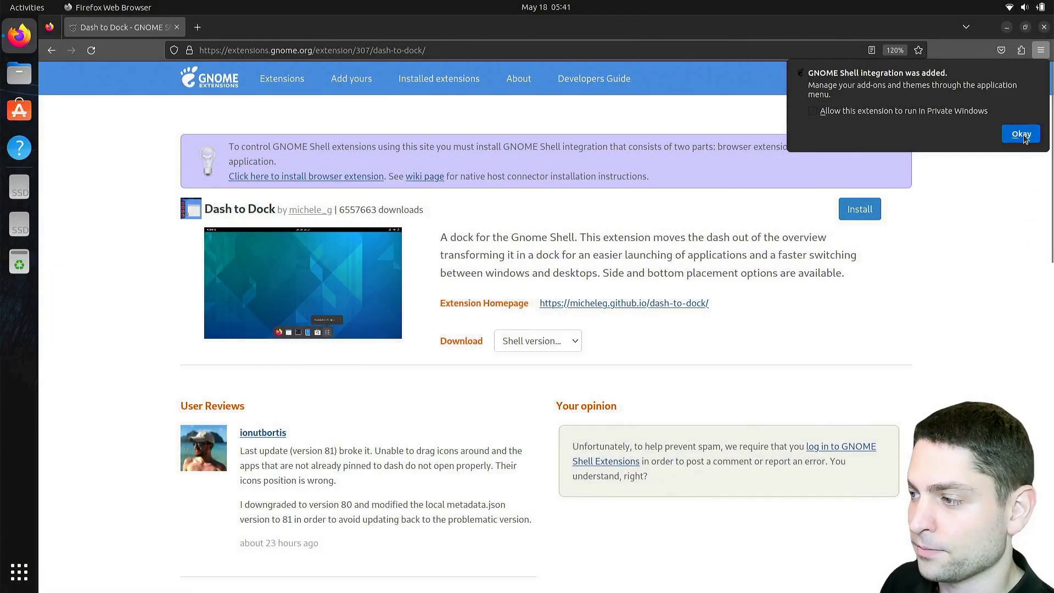
click(1022, 134)
click(91, 50)
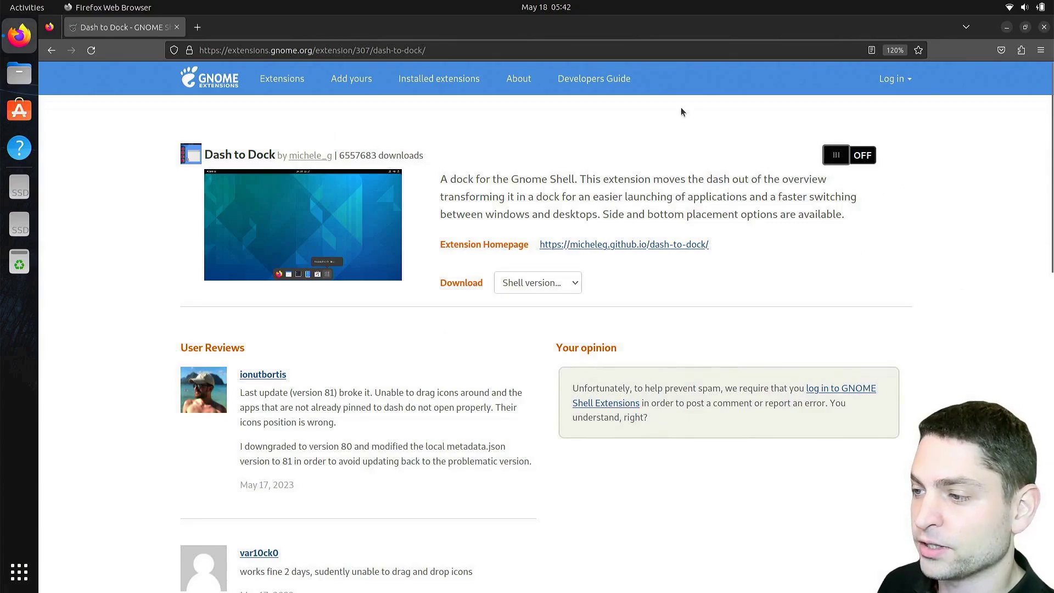
click(310, 228)
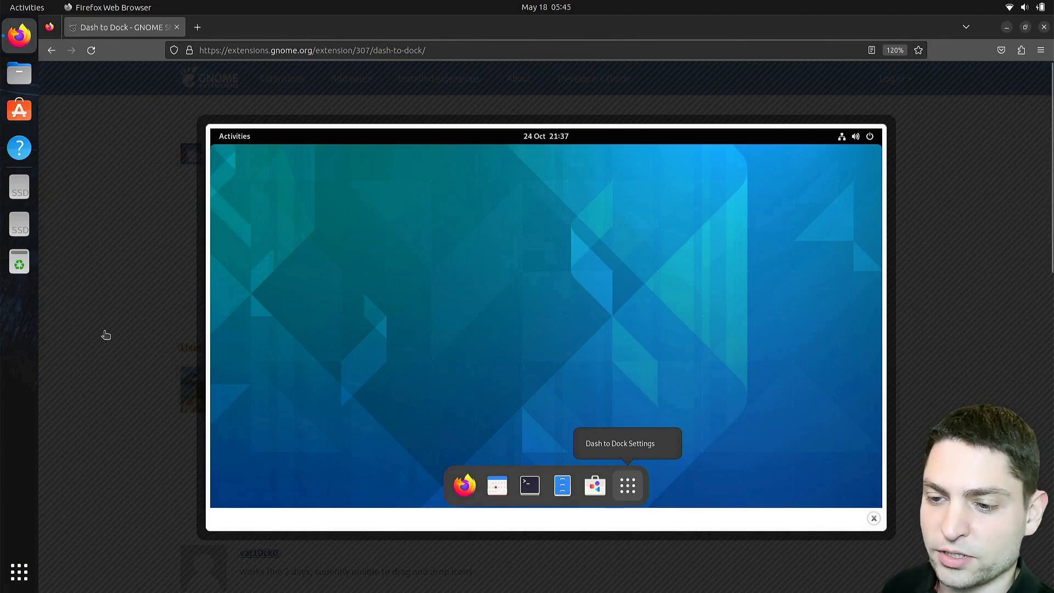
- From the 'dock' search in Ubuntu Desktop settings, turn off Panel mode, set position Bottom, and shrink icons to 36
key(super)
text(dock)
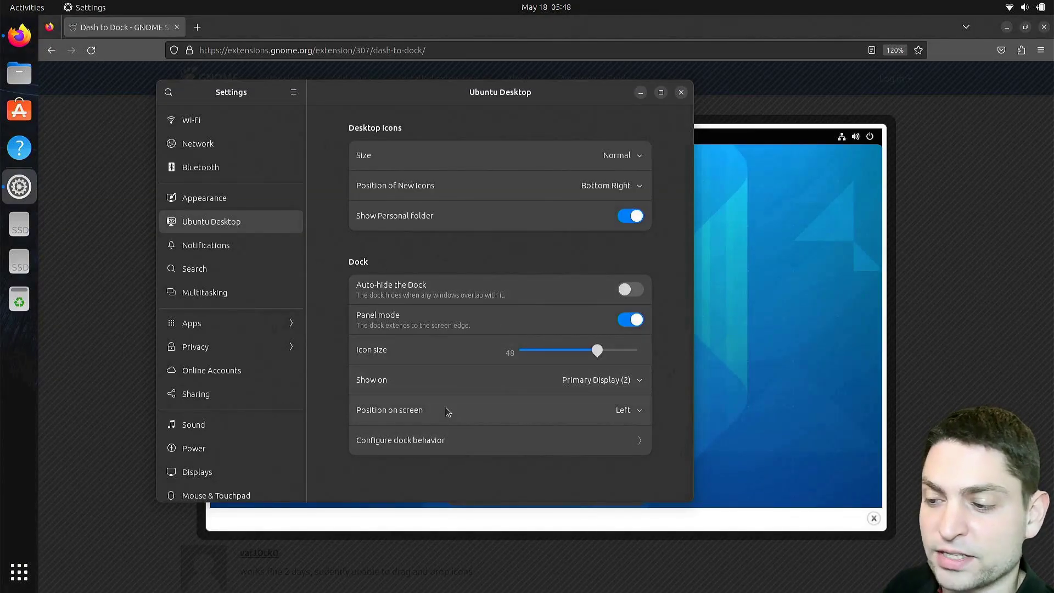
click(631, 320)
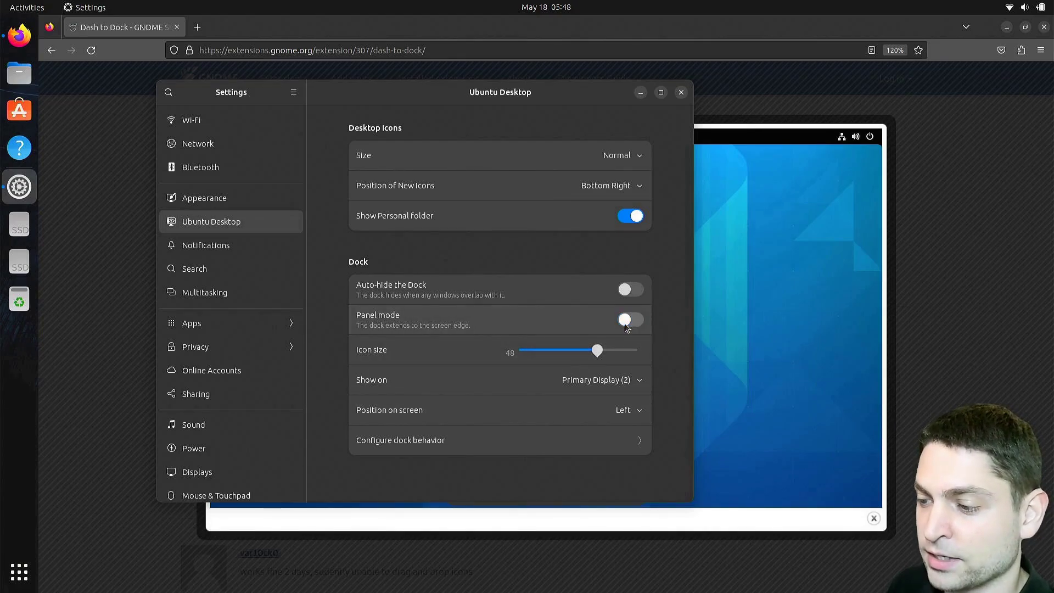
click(636, 410)
click(637, 456)
drag(598, 351, 578, 351)
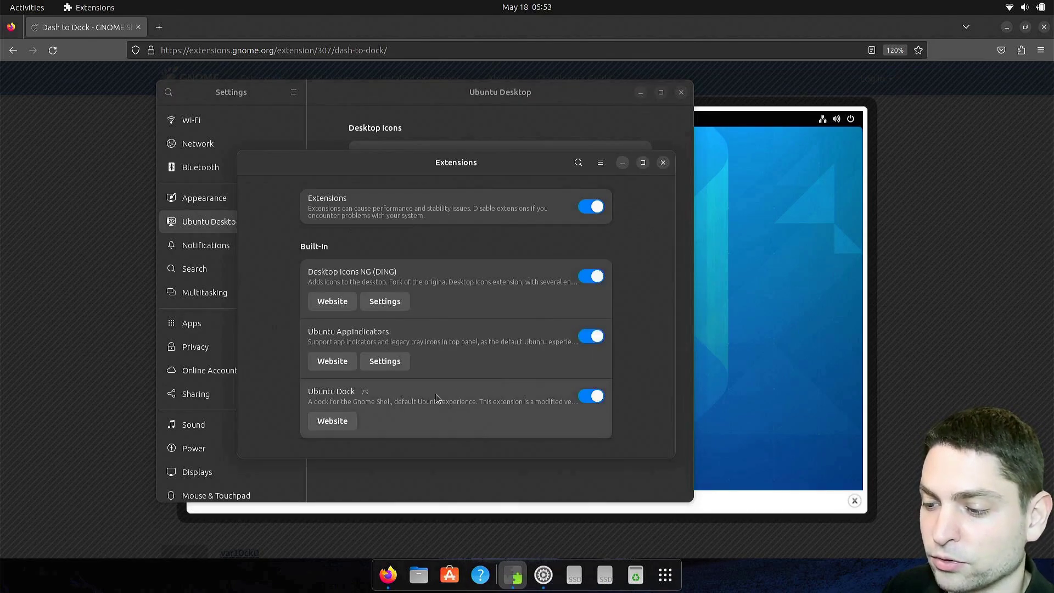
- Toggle Ubuntu Dock off in Extensions, then close the Extensions and Settings windows
click(585, 397)
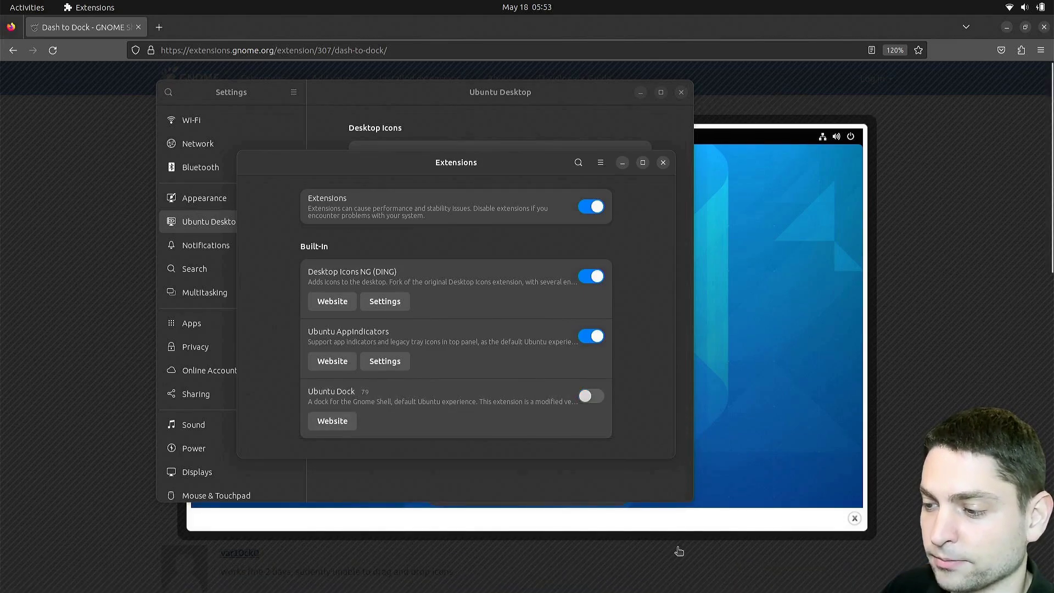
click(664, 162)
click(681, 93)
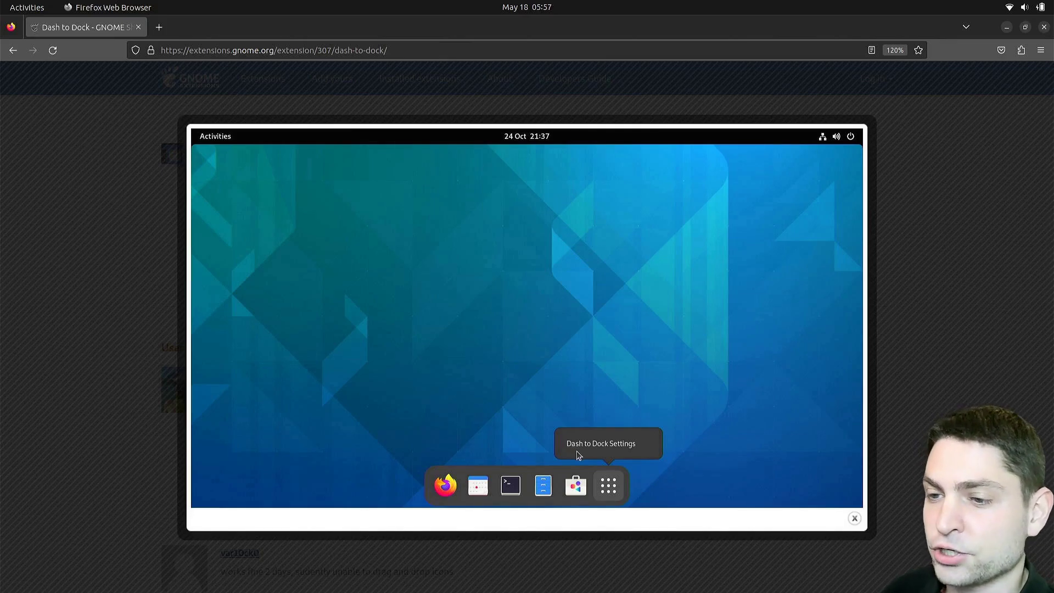
- Back in the browser, close the screenshot, switch Dash to Dock ON and confirm its installation
click(16, 7)
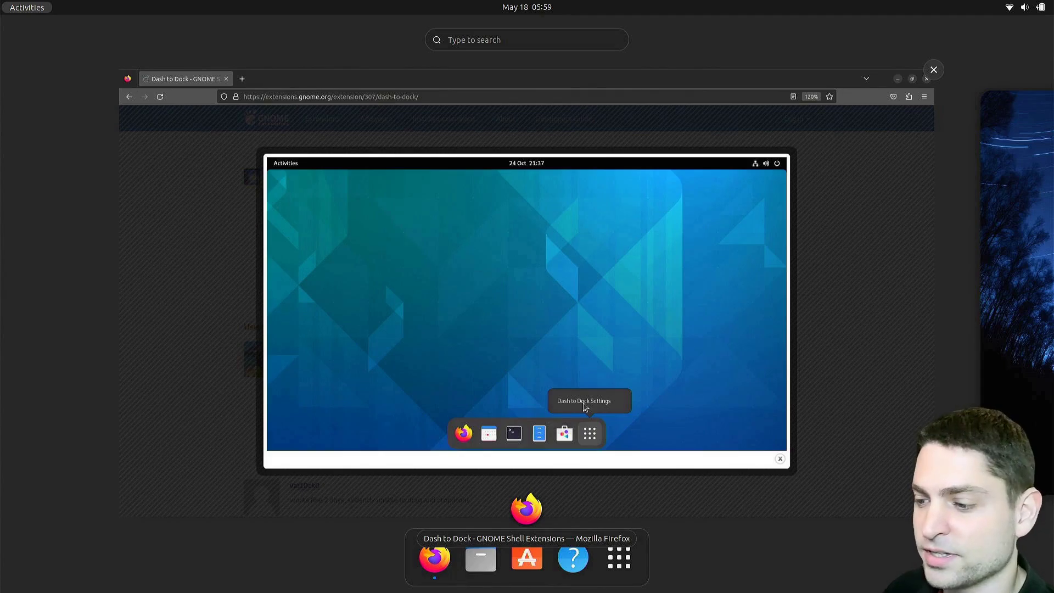
click(845, 164)
click(845, 164)
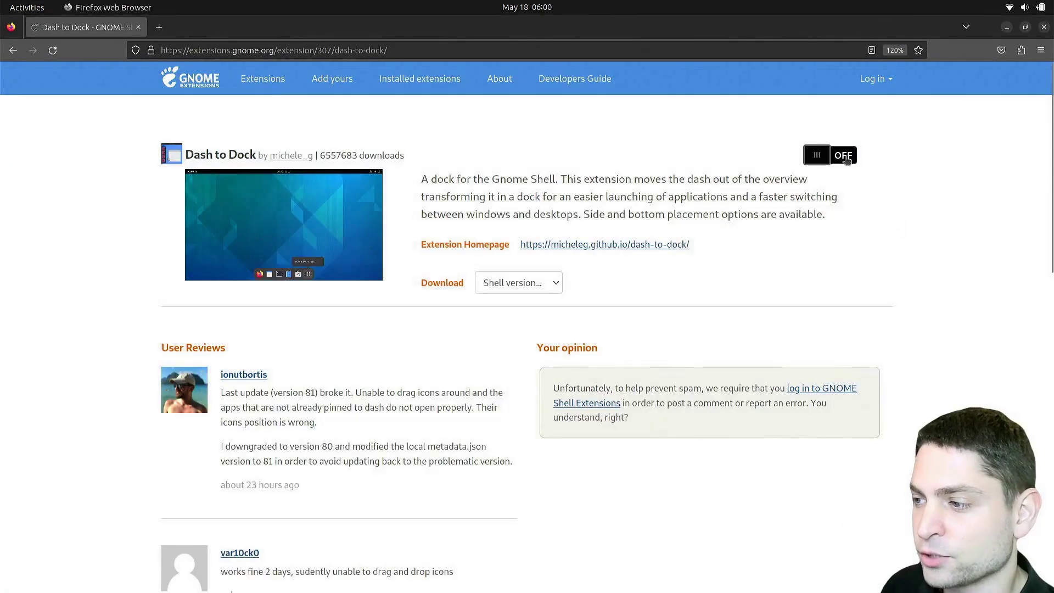
click(844, 156)
click(592, 336)
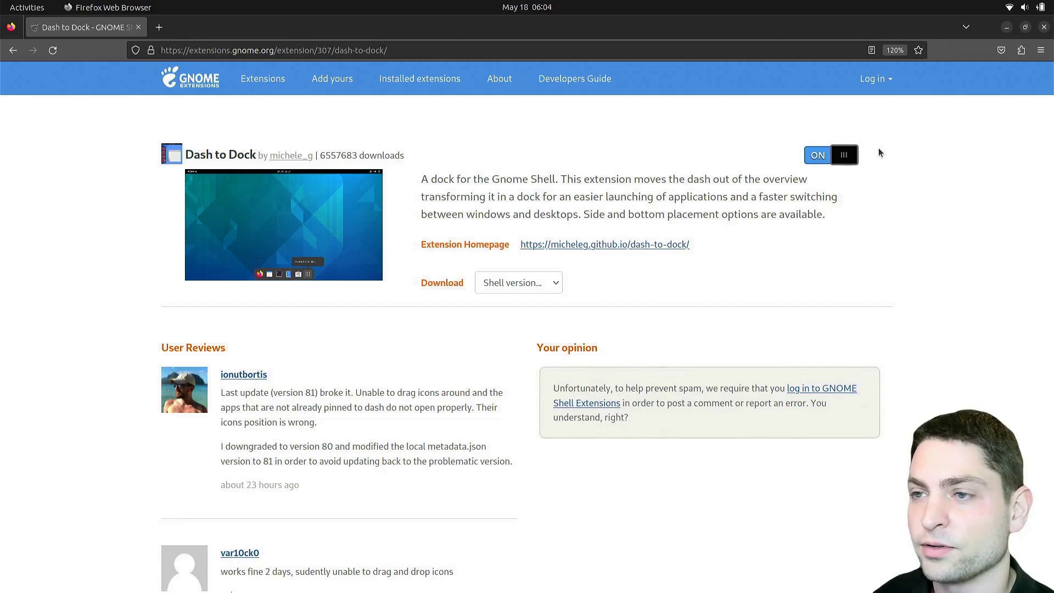
- Log out of the session from the system menu to reload the shell
click(1024, 7)
click(1037, 41)
click(574, 332)
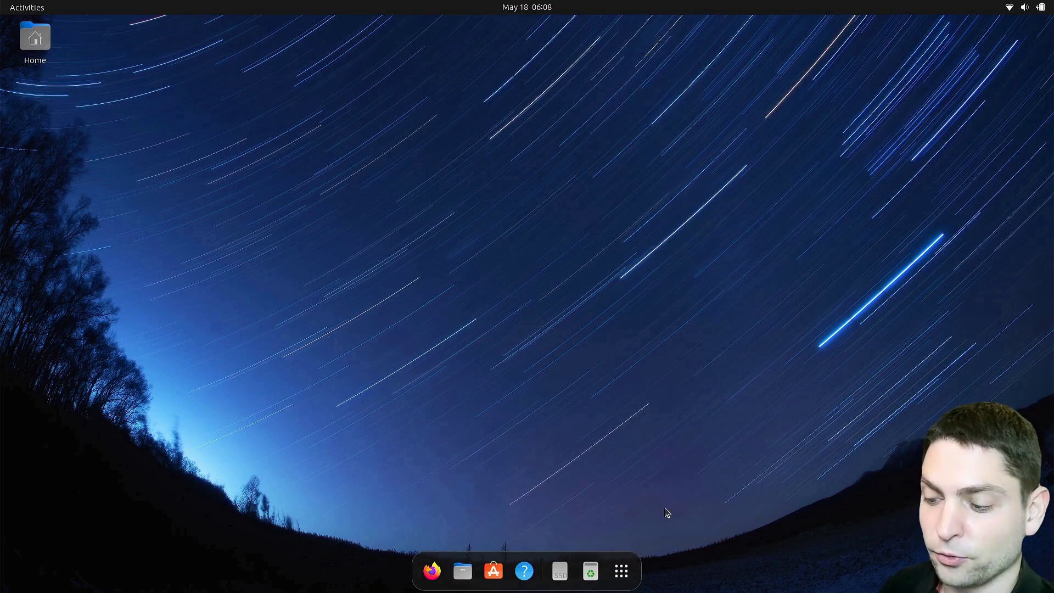
- Launch Extensions from the Activities search and open Dash to Dock's Settings
key(super)
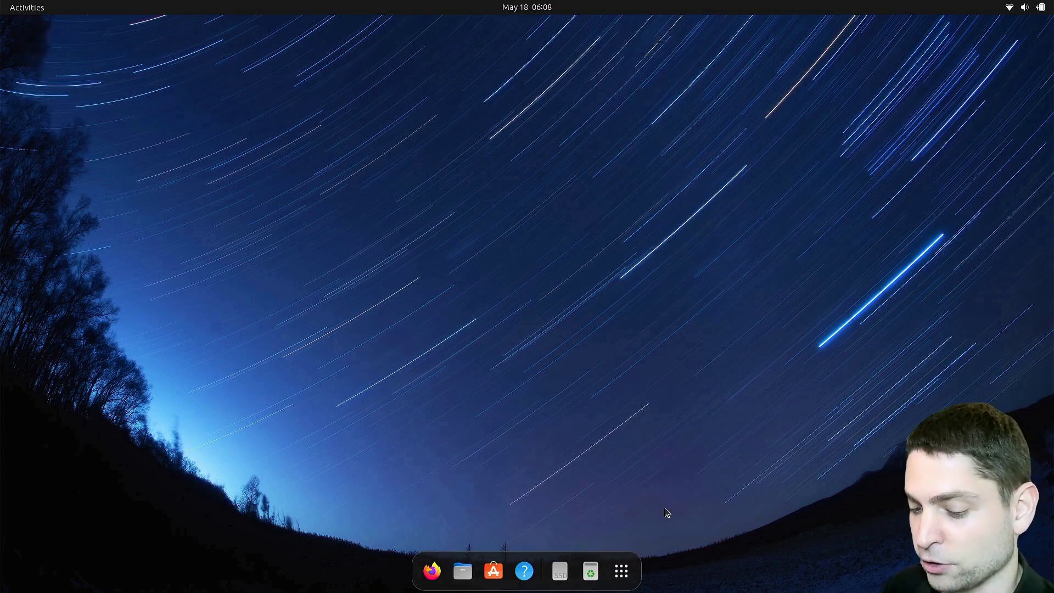
text(e)
key(Return)
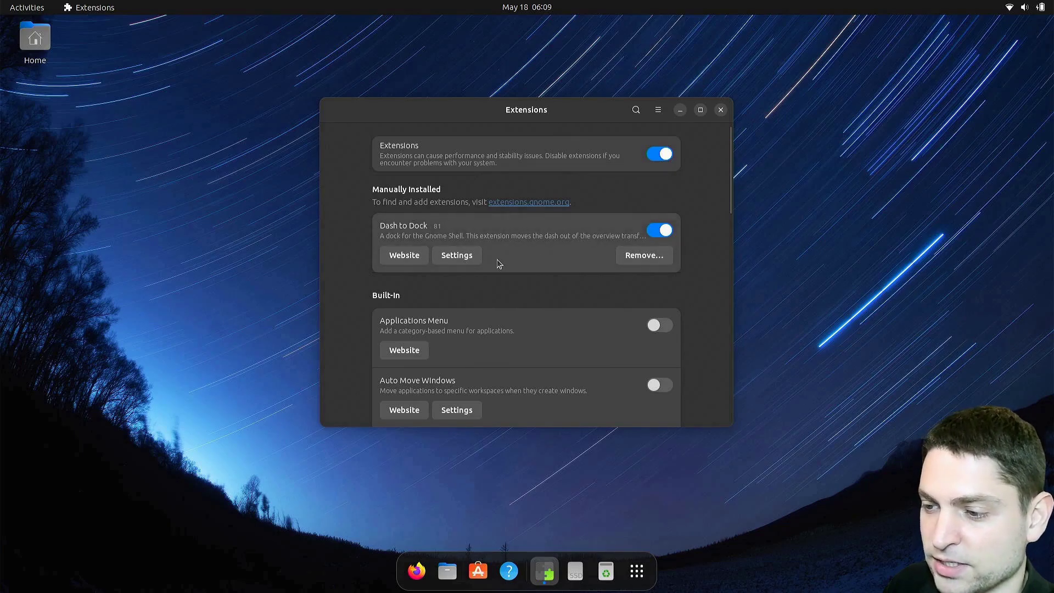
click(467, 258)
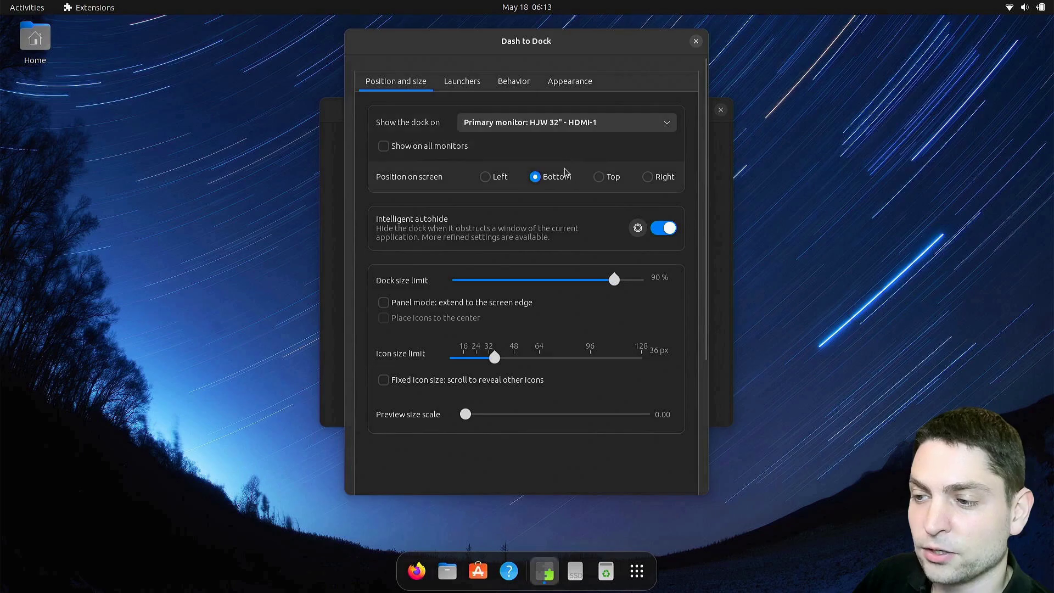
- Try Left and Top dock positions, then settle on Right and shift the settings window
click(486, 177)
click(598, 177)
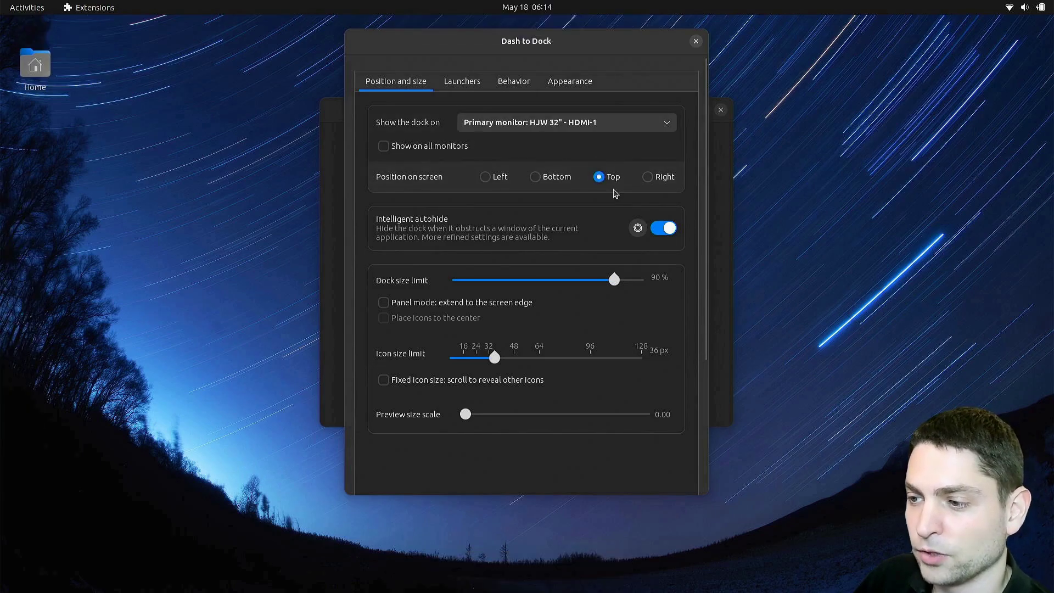
mouse_move(566, 29)
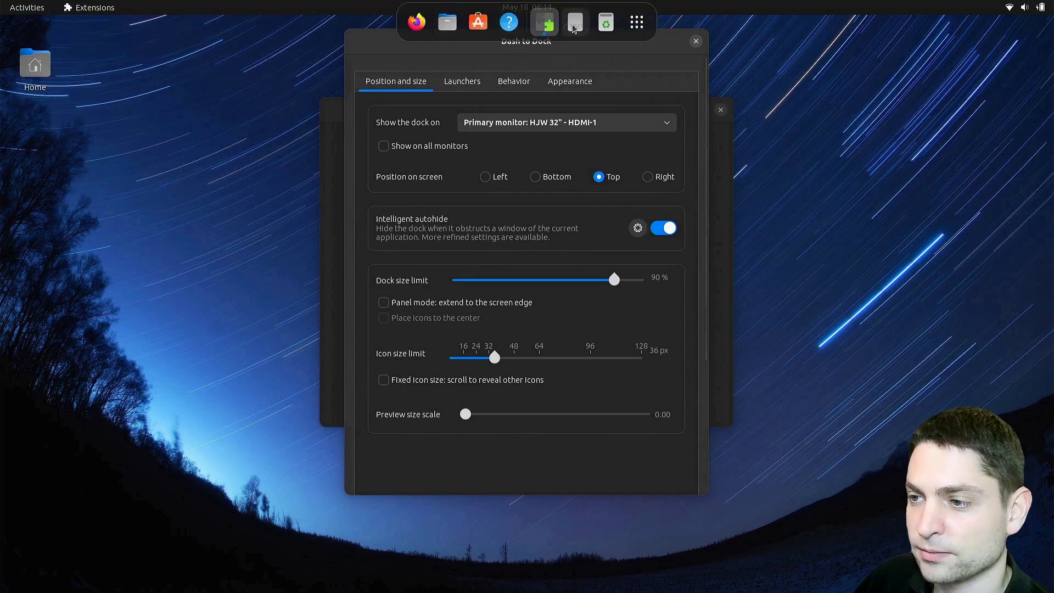
click(660, 177)
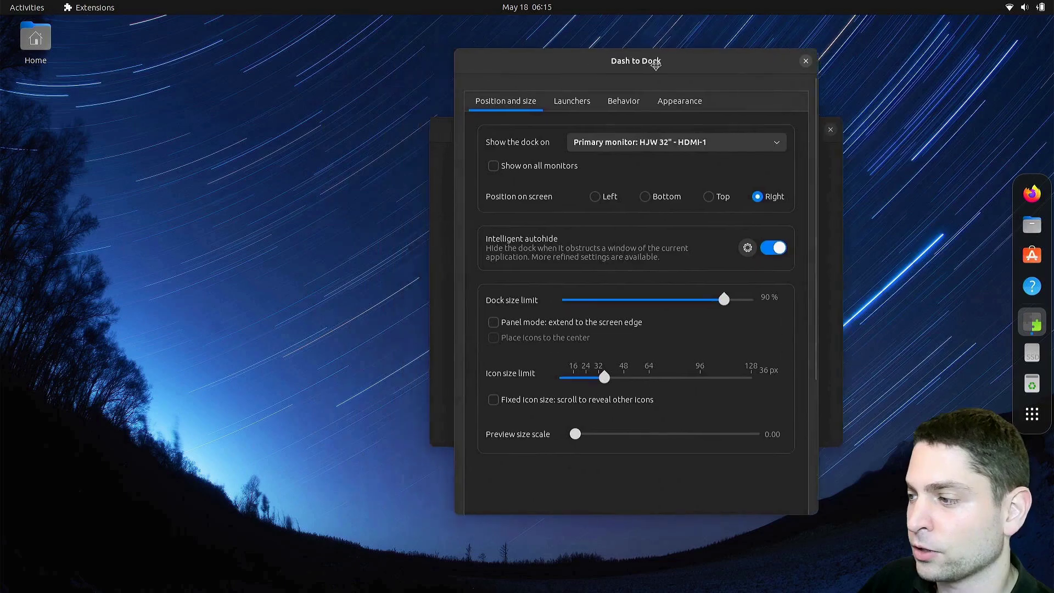
mouse_move(656, 64)
mouse_down()
mouse_move(903, 62)
mouse_move(642, 60)
mouse_up()
- Turn Intelligent autohide off and then back on
mouse_move(1051, 170)
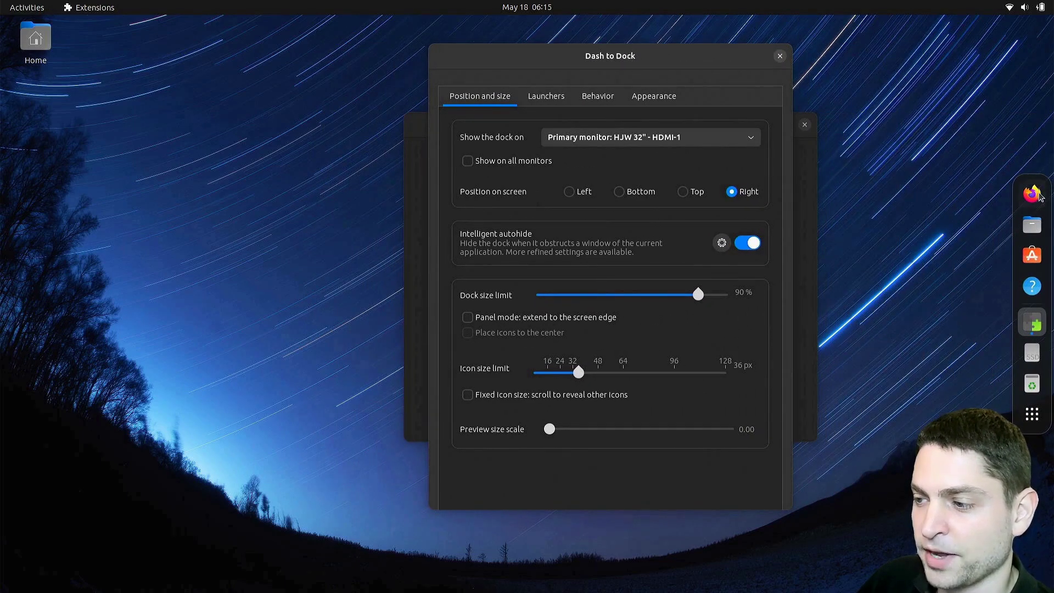
click(753, 244)
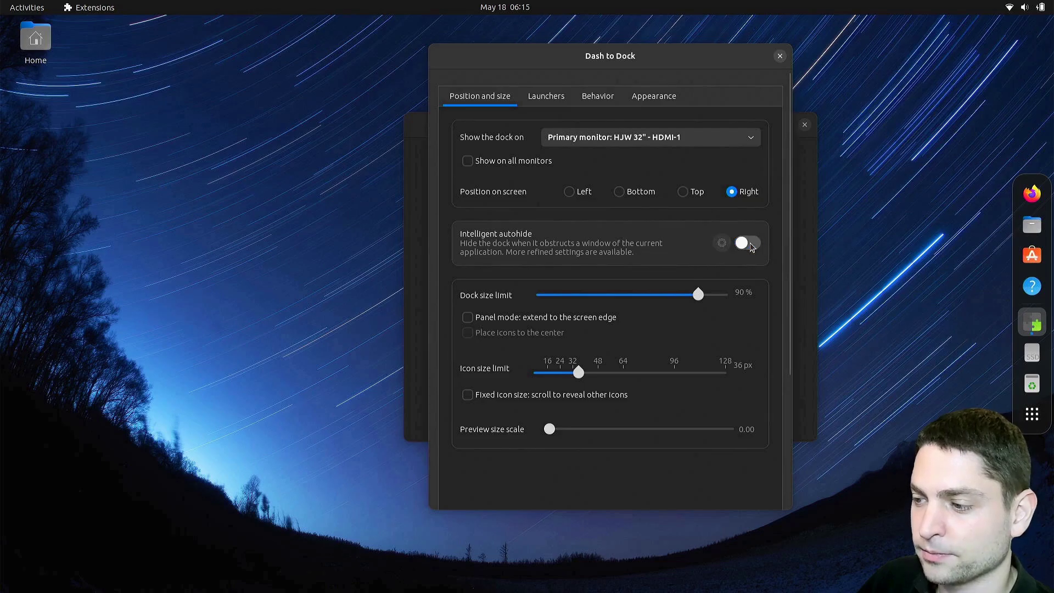
drag(672, 60, 650, 69)
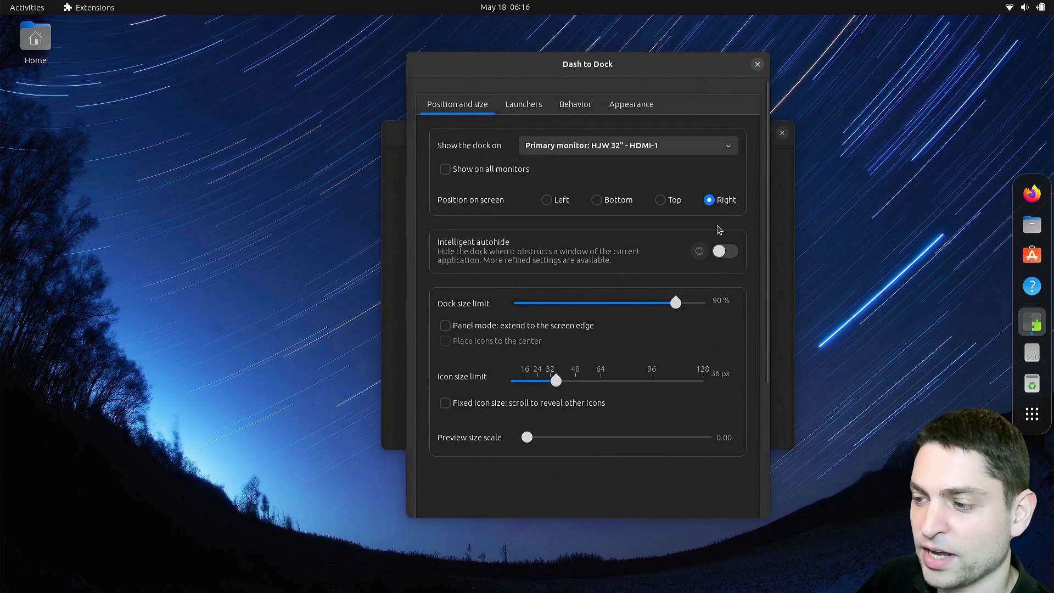
click(723, 251)
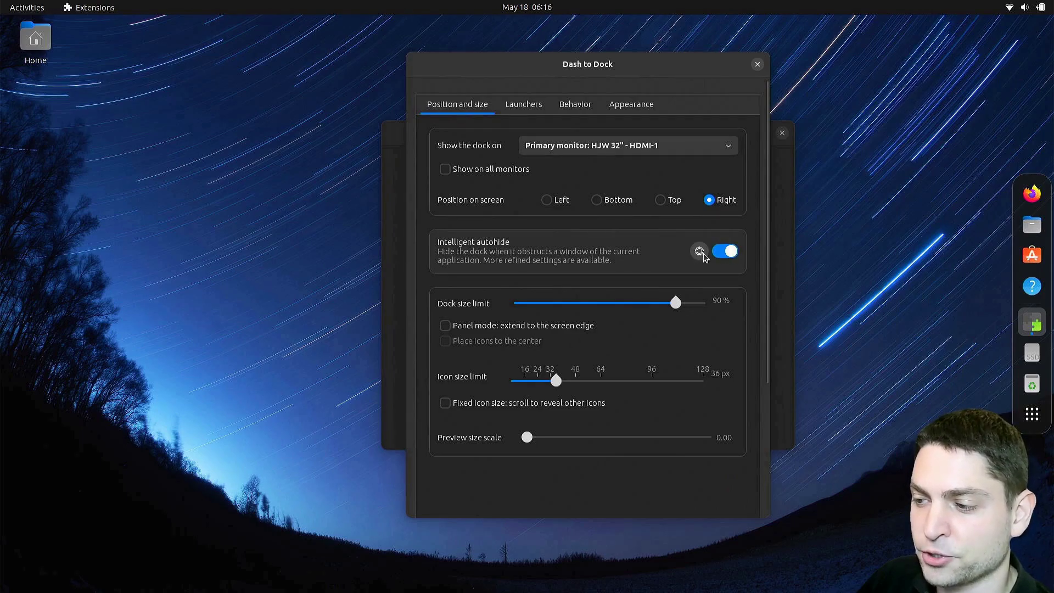
- Open the Intelligent autohide options, dodge only maximized windows, and open a Home folder window to test
click(699, 251)
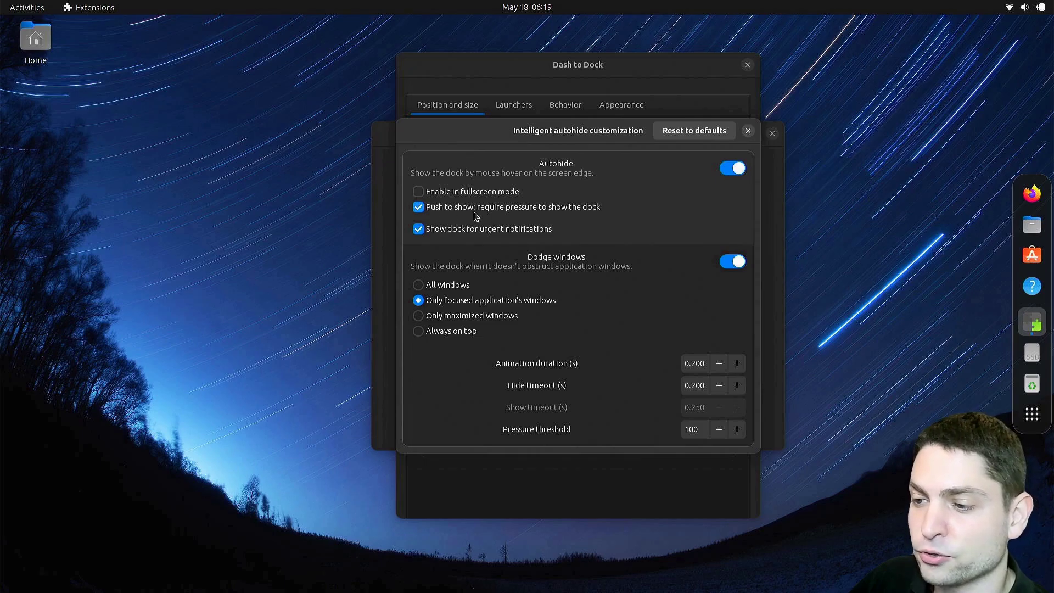
drag(549, 134, 842, 134)
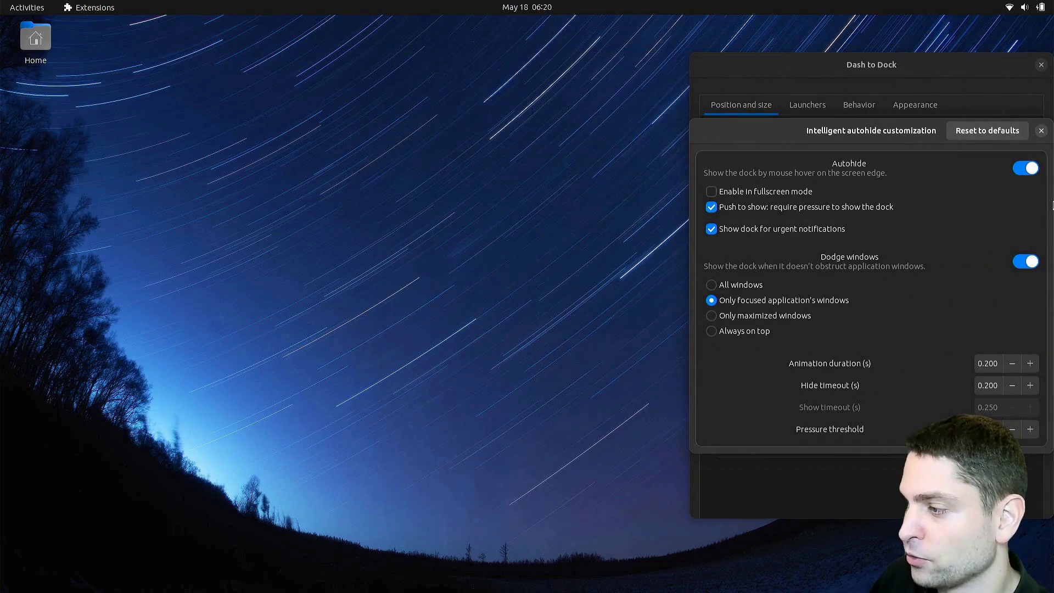
mouse_move(1052, 220)
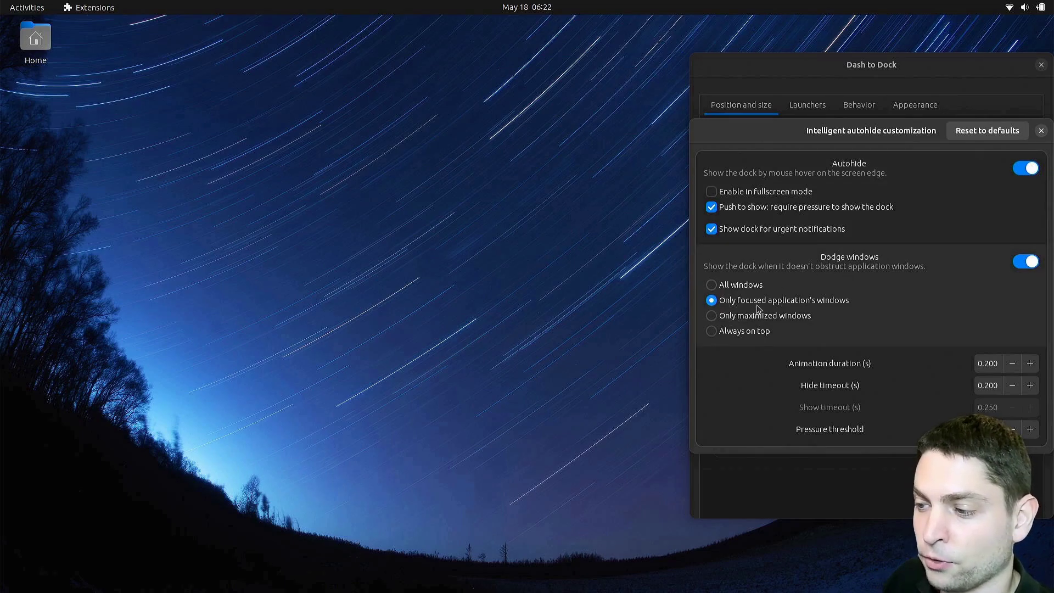
click(711, 317)
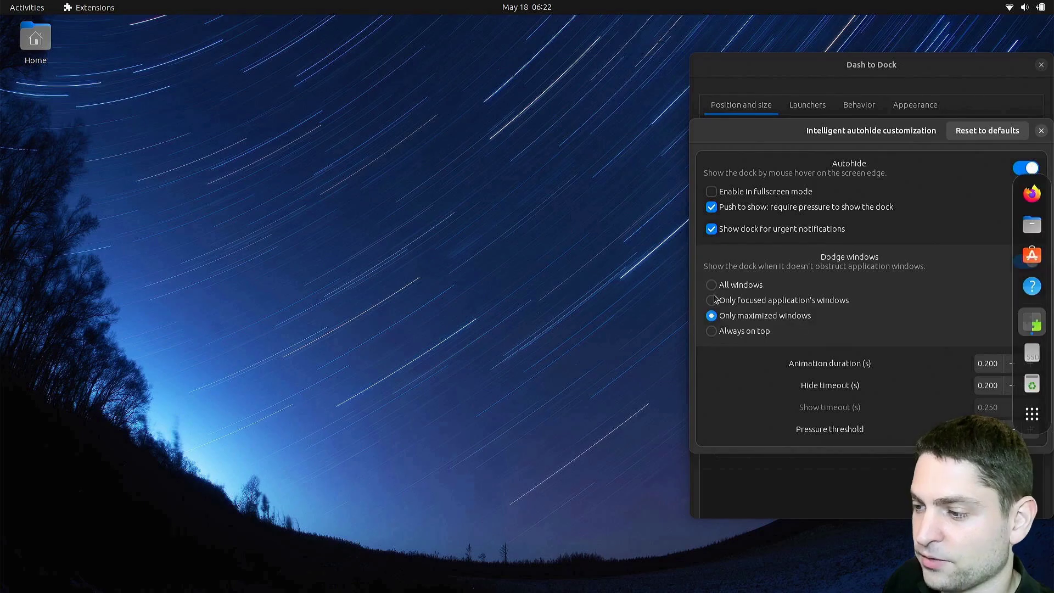
double_click(34, 36)
click(1026, 27)
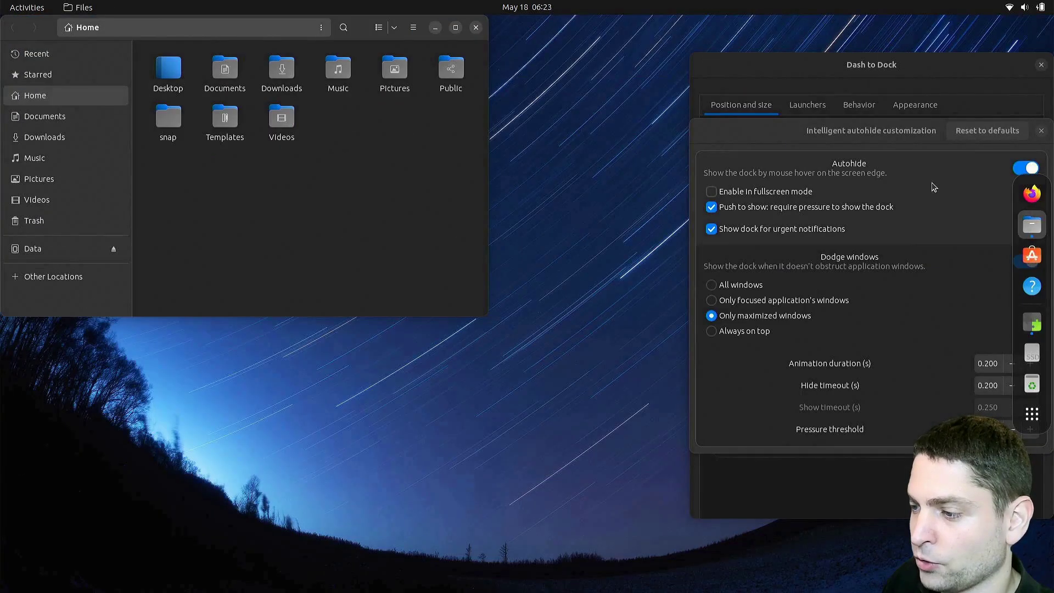
- Test always-on-top dodging with the Files window, then reset autohide options to defaults and close them
click(713, 332)
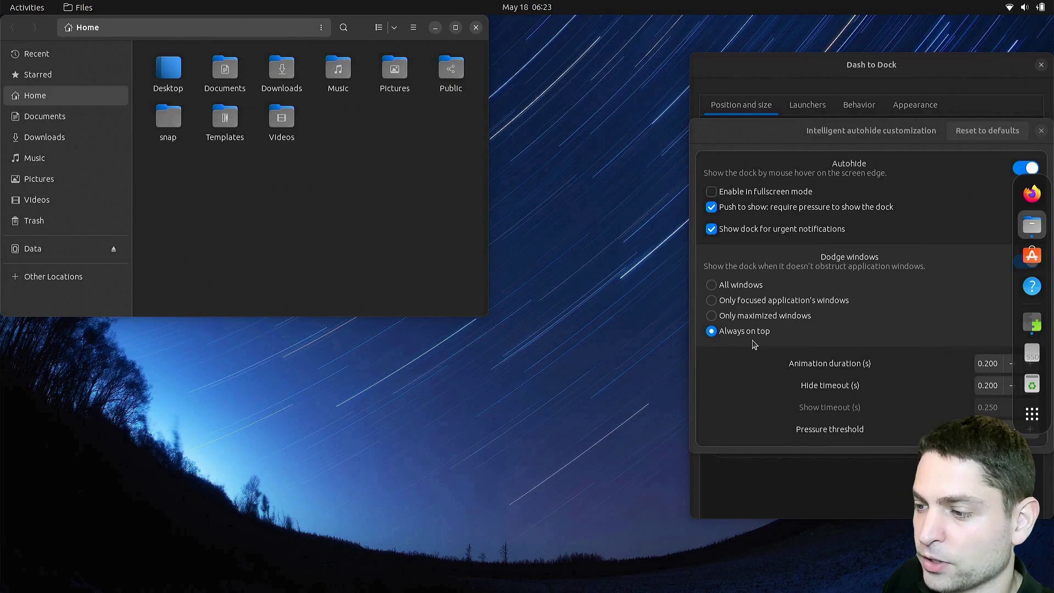
double_click(366, 33)
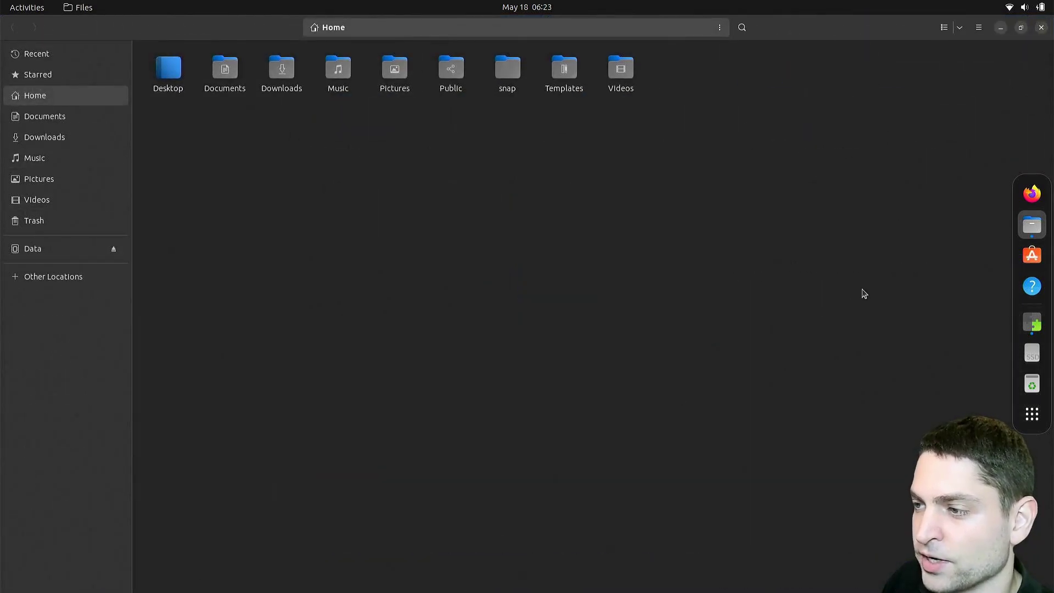
key(super+Down)
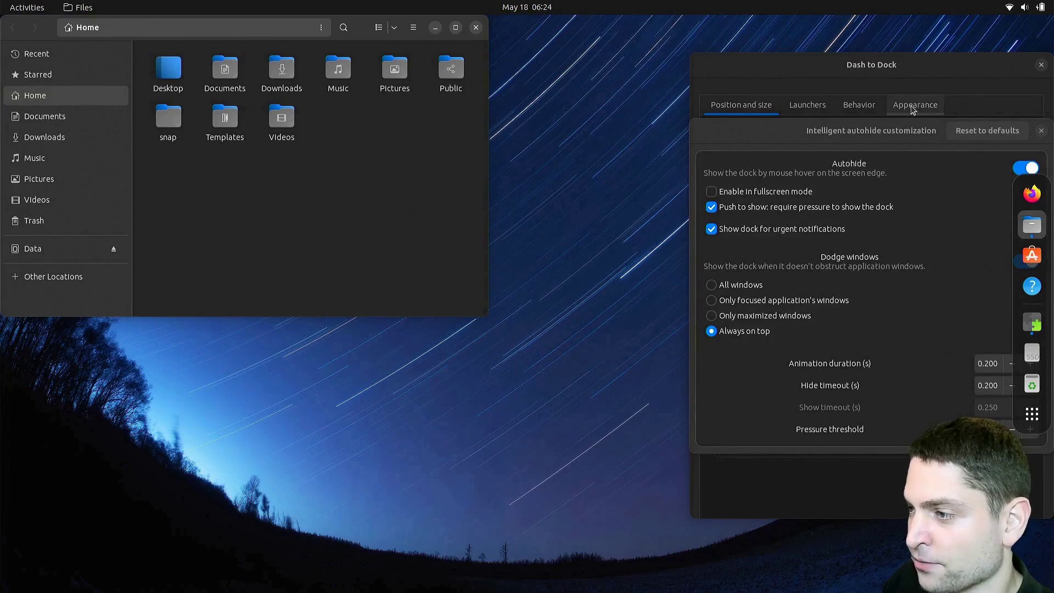
drag(744, 133, 617, 133)
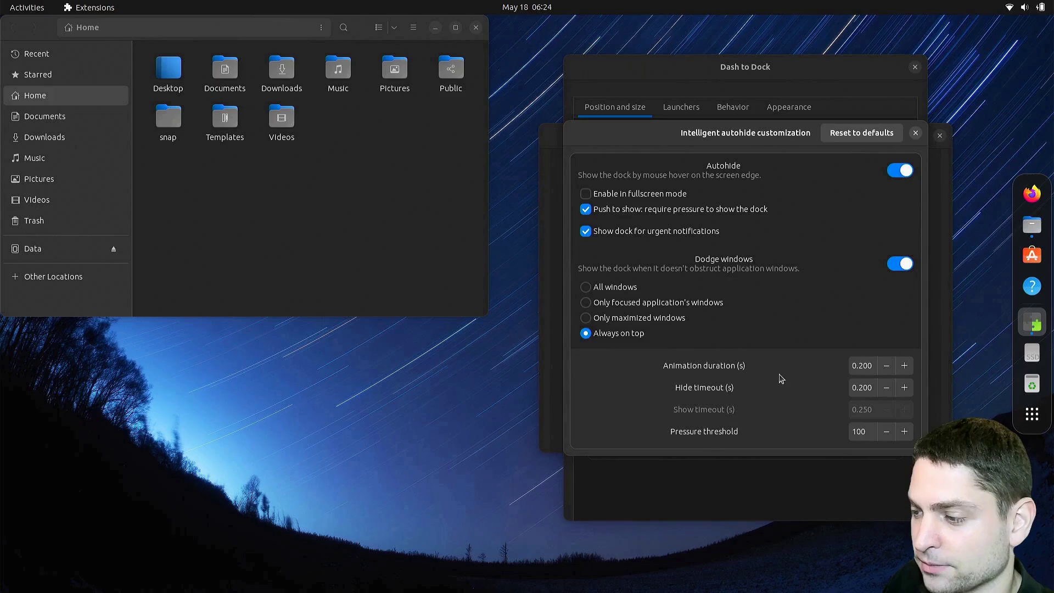
click(878, 138)
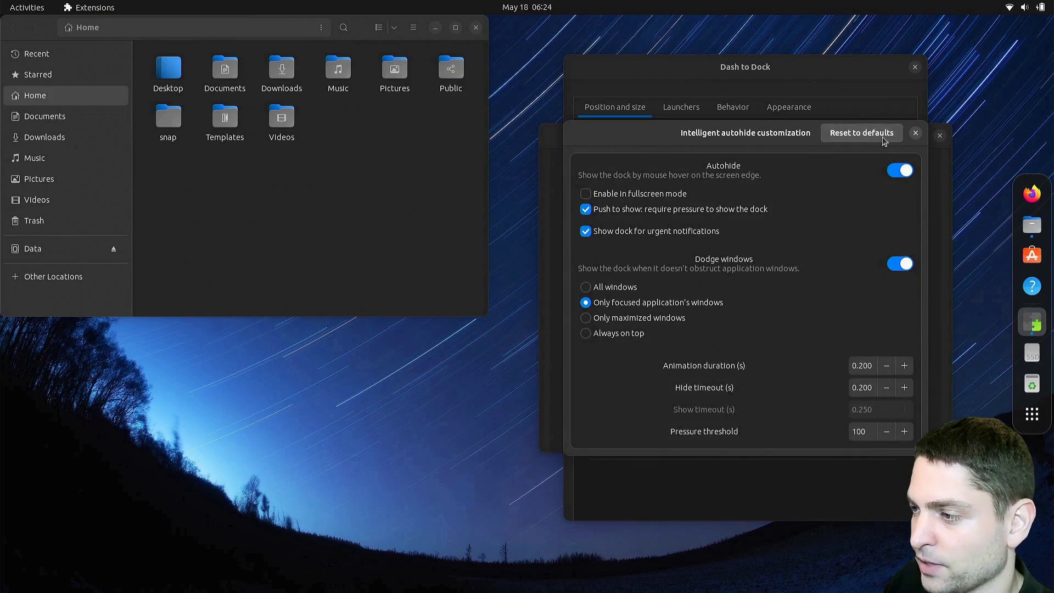
click(916, 133)
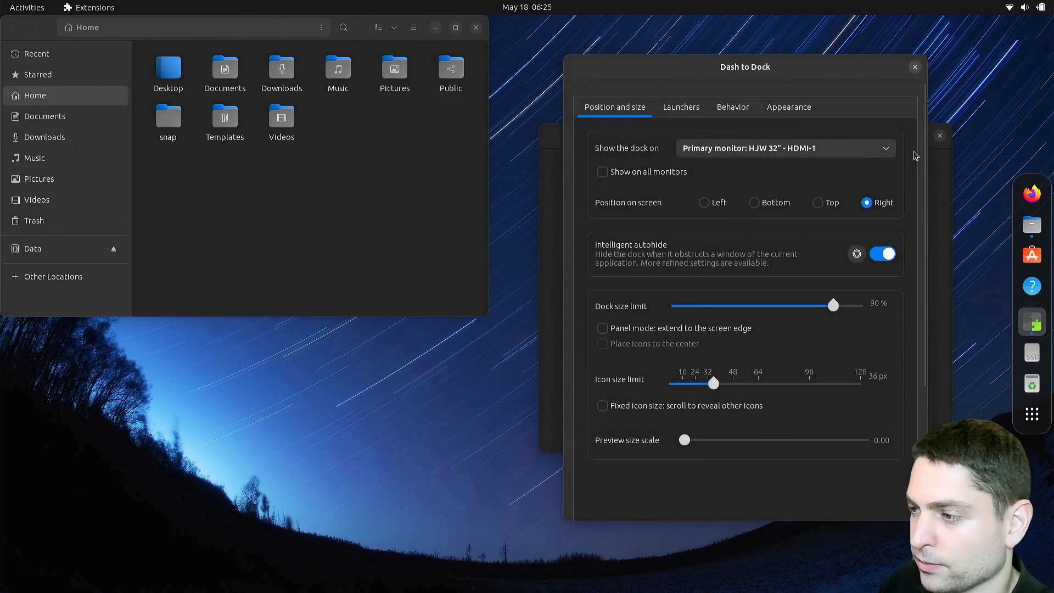
- Set position Bottom, enable Panel mode and Place icons to the center, and icon size limit 48 px
click(755, 203)
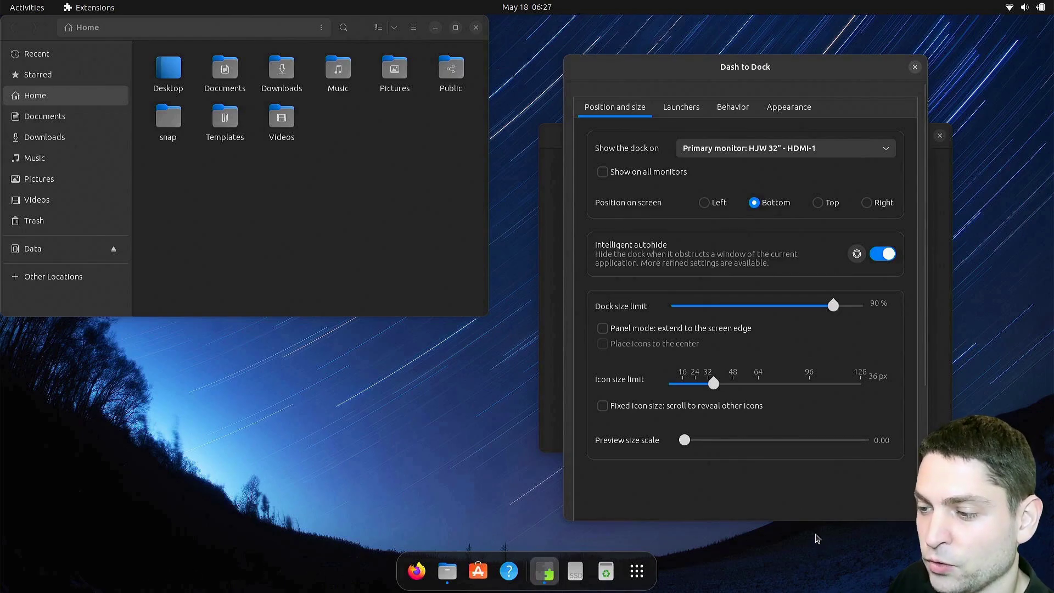
click(603, 329)
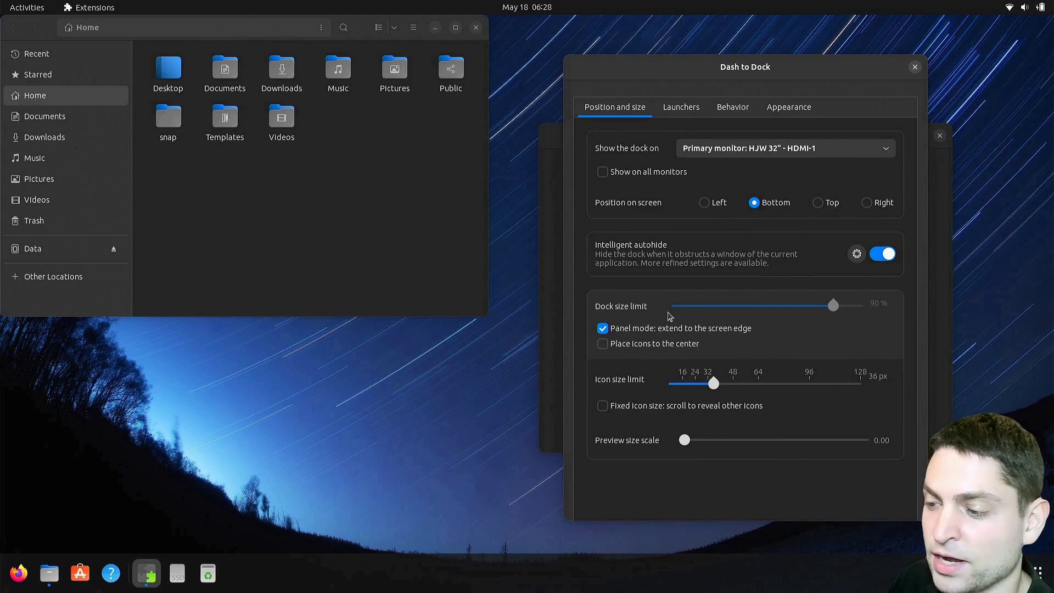
click(603, 344)
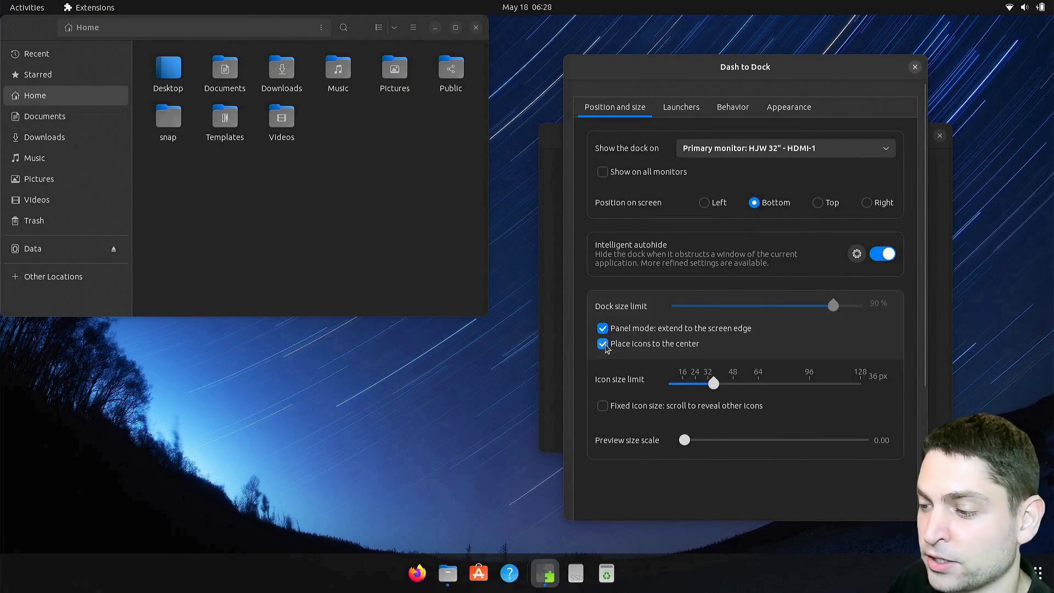
drag(713, 384, 683, 388)
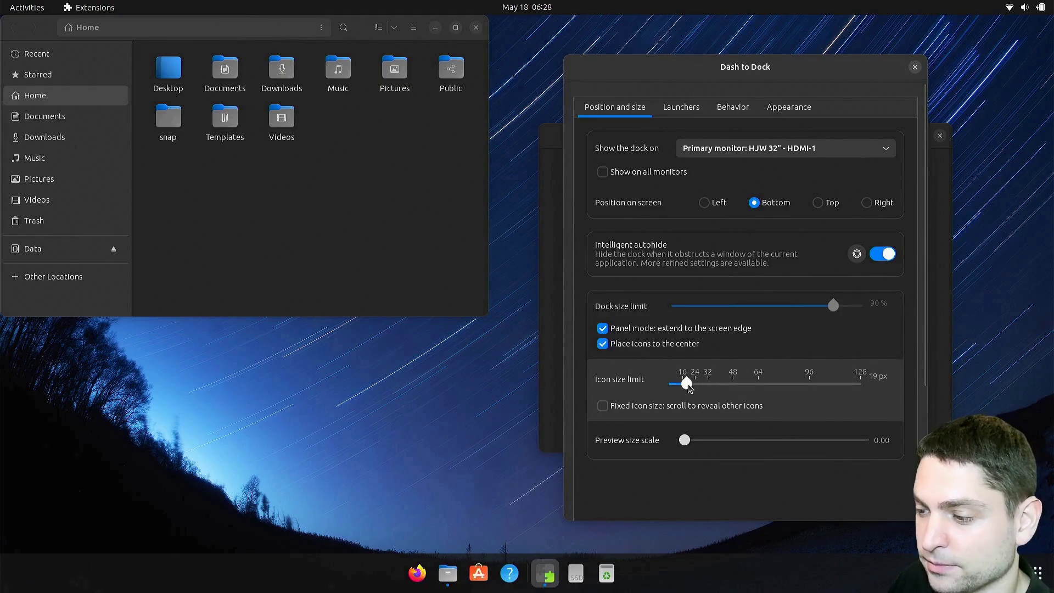
drag(685, 387, 734, 389)
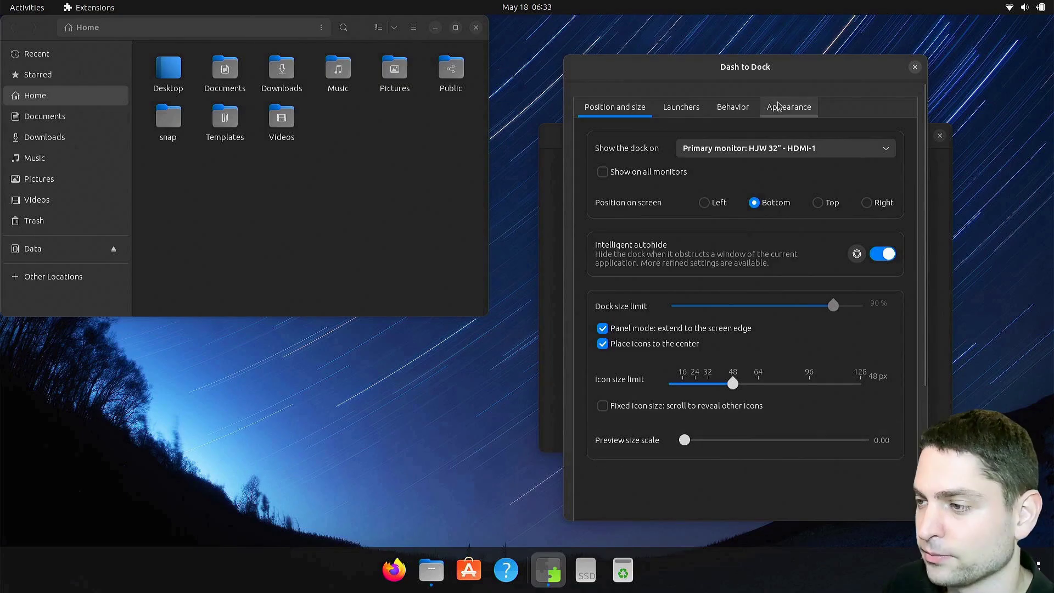
- On Appearance, enable Shrink the dash and disable Show overview on startup, leaving the built-in theme off
click(803, 118)
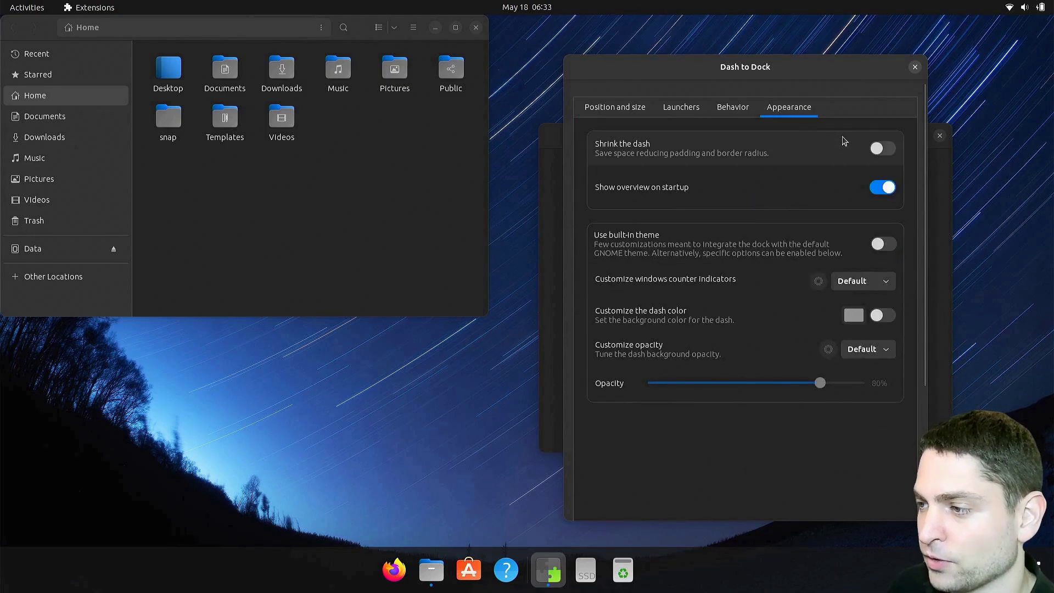
click(884, 149)
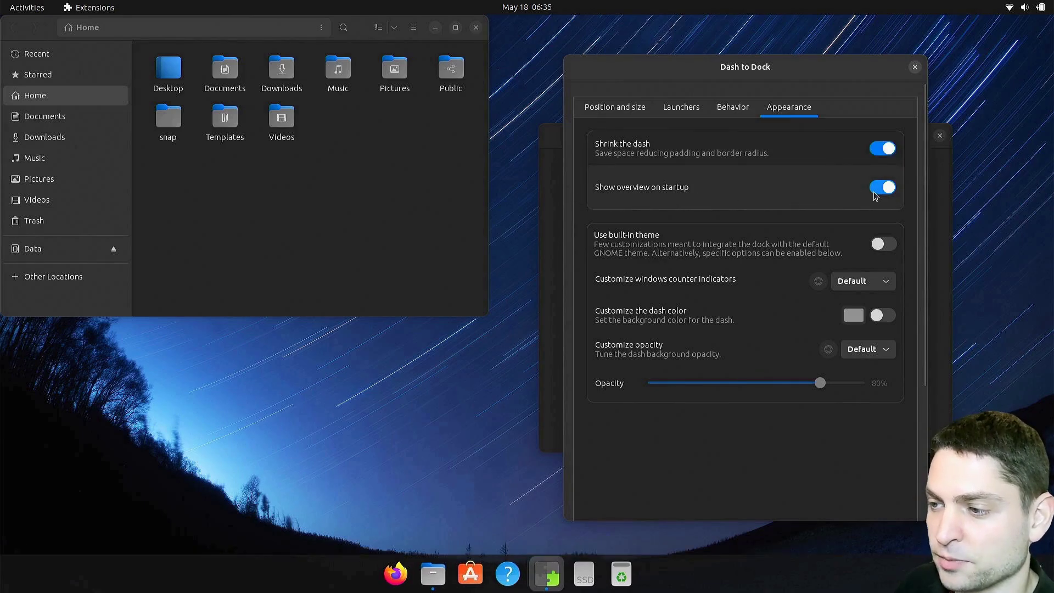
key(super)
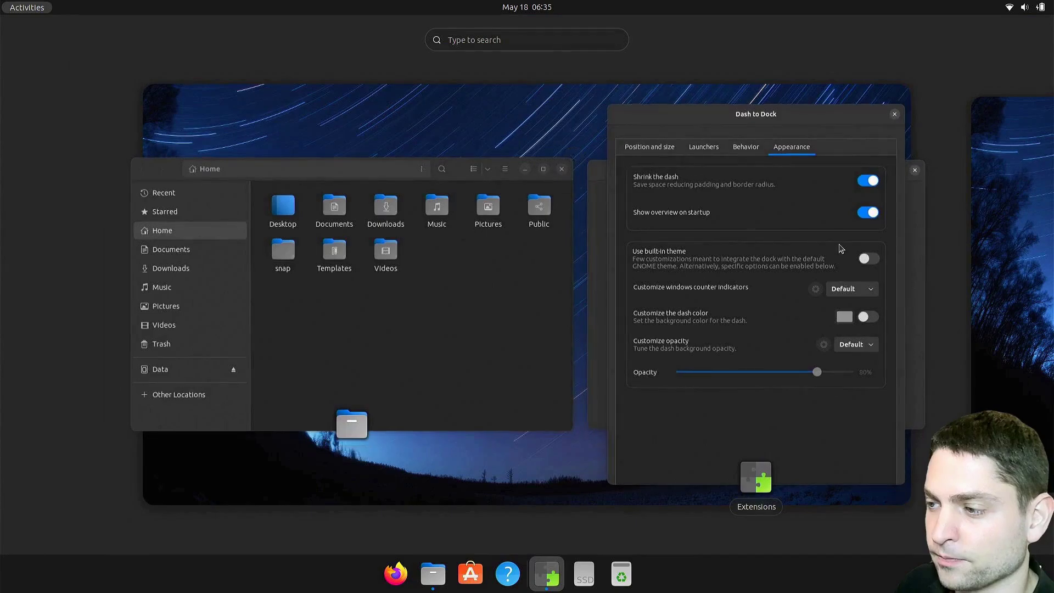
click(840, 248)
click(878, 192)
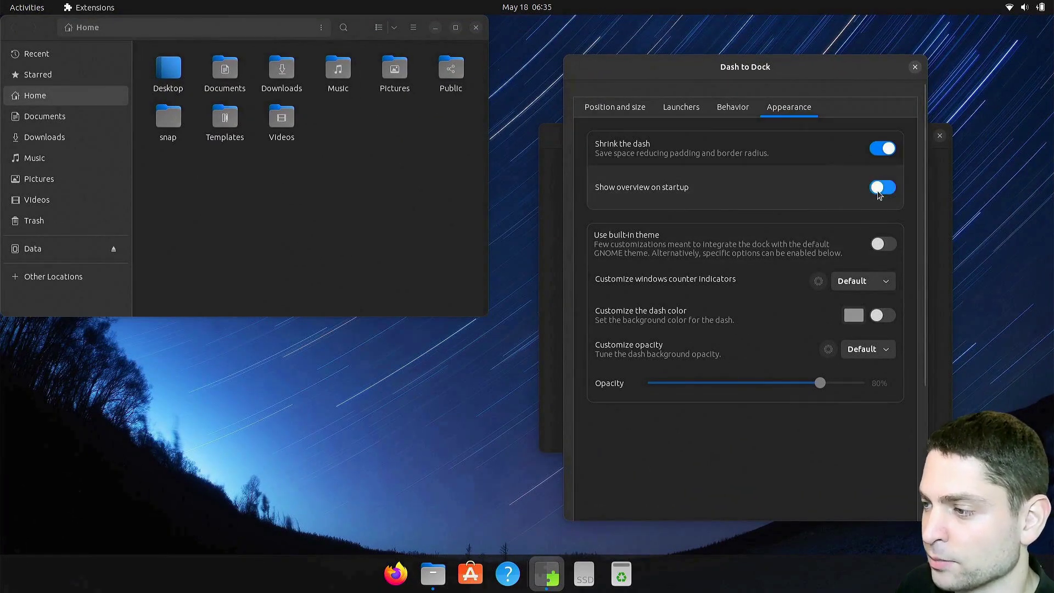
click(885, 246)
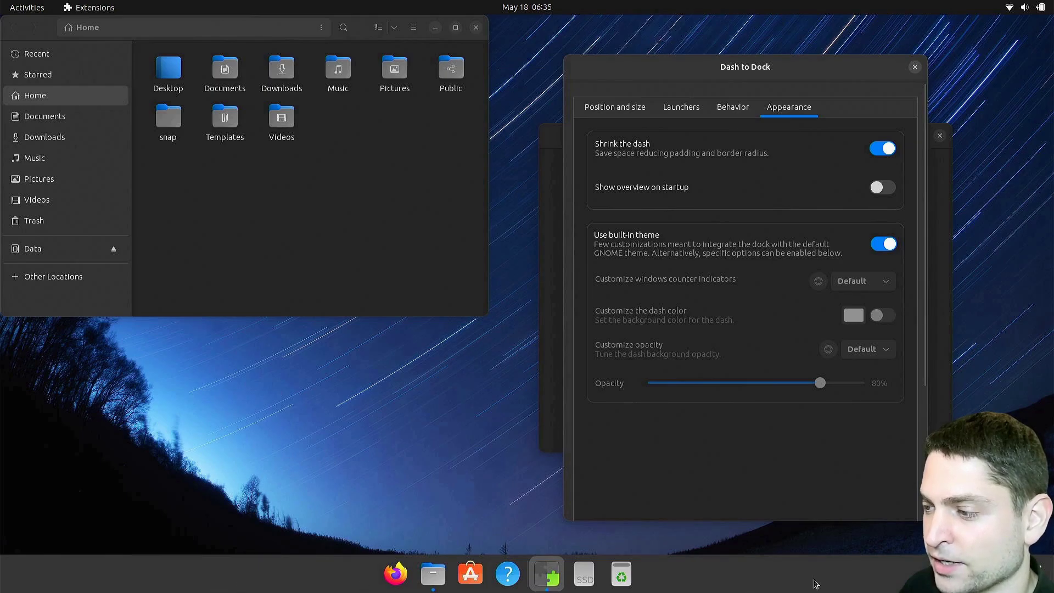
click(883, 243)
- Give the dash a custom dark colour with Fixed opacity at 50%
click(884, 316)
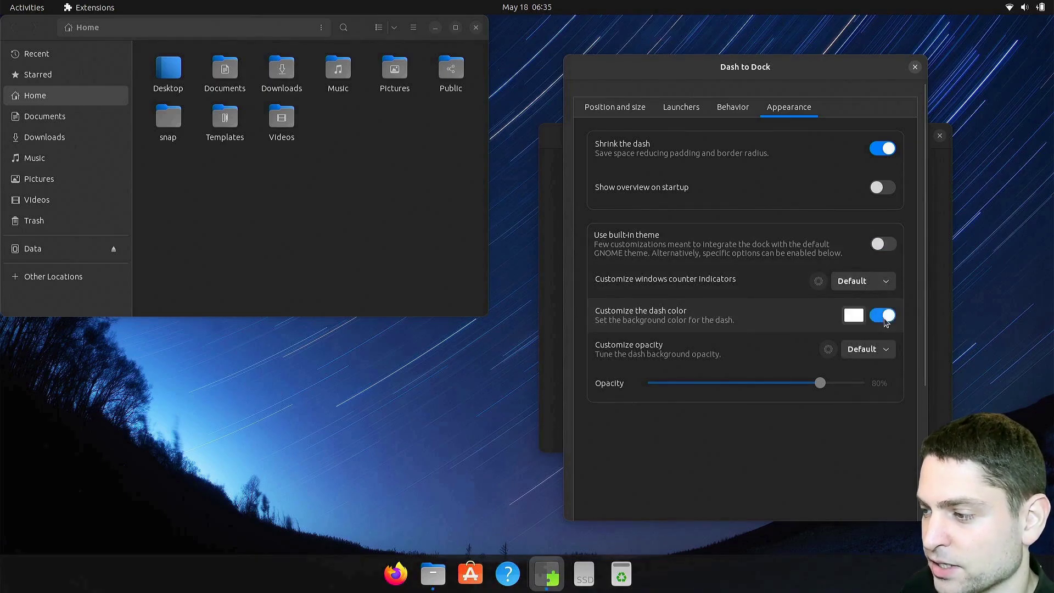
click(854, 315)
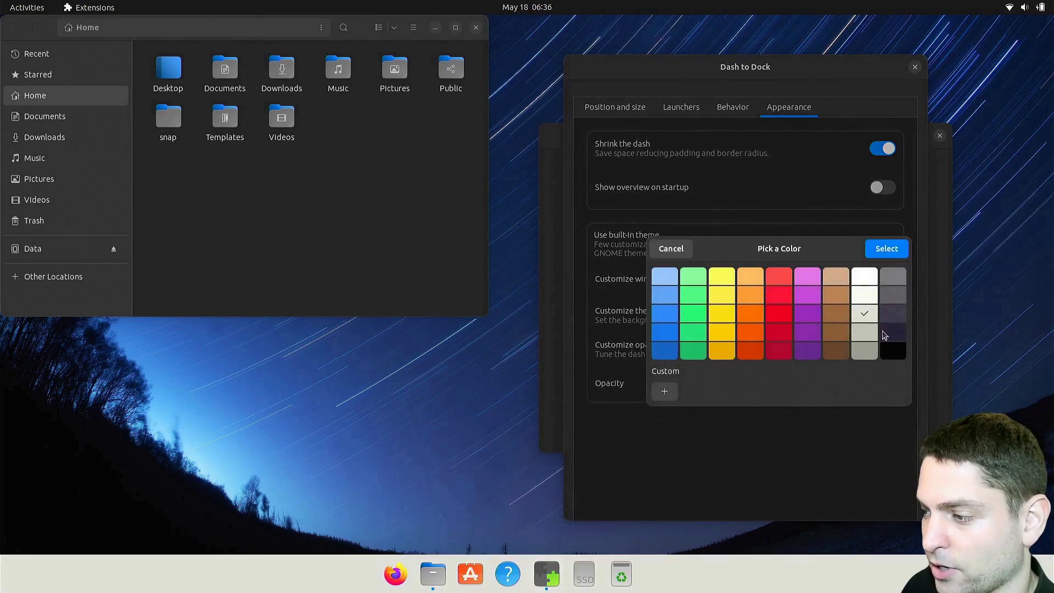
double_click(901, 341)
click(887, 349)
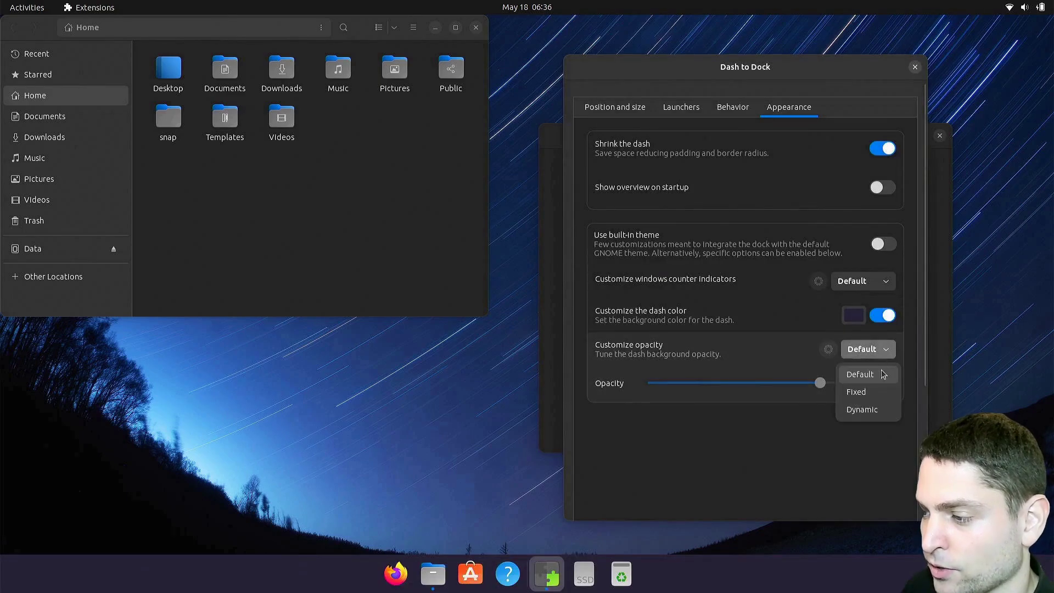
click(874, 392)
drag(820, 383, 756, 382)
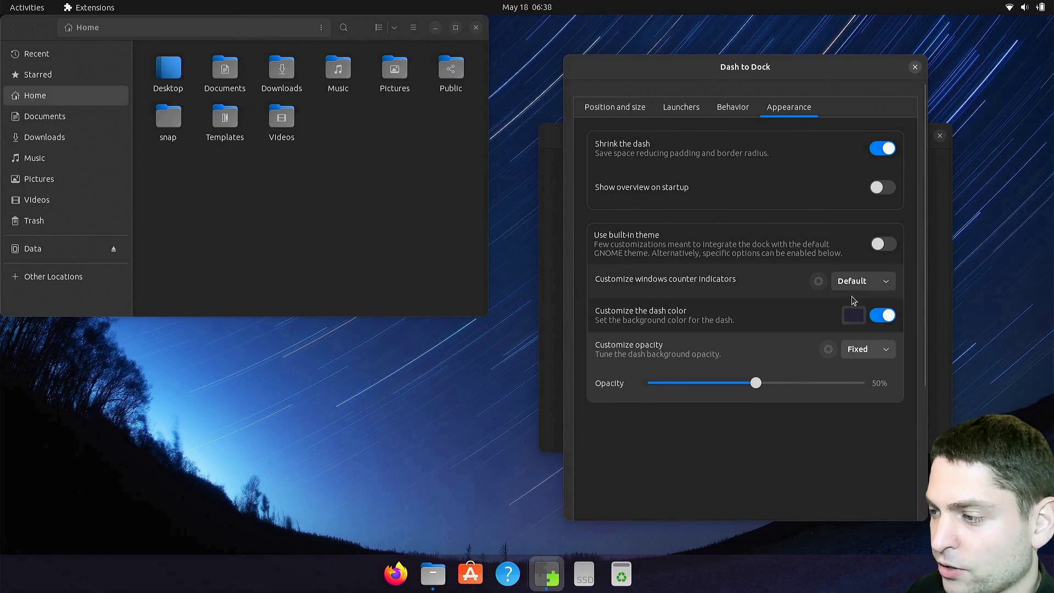
- Set window counter indicators to Squares and open extra Files windows to check them
click(886, 282)
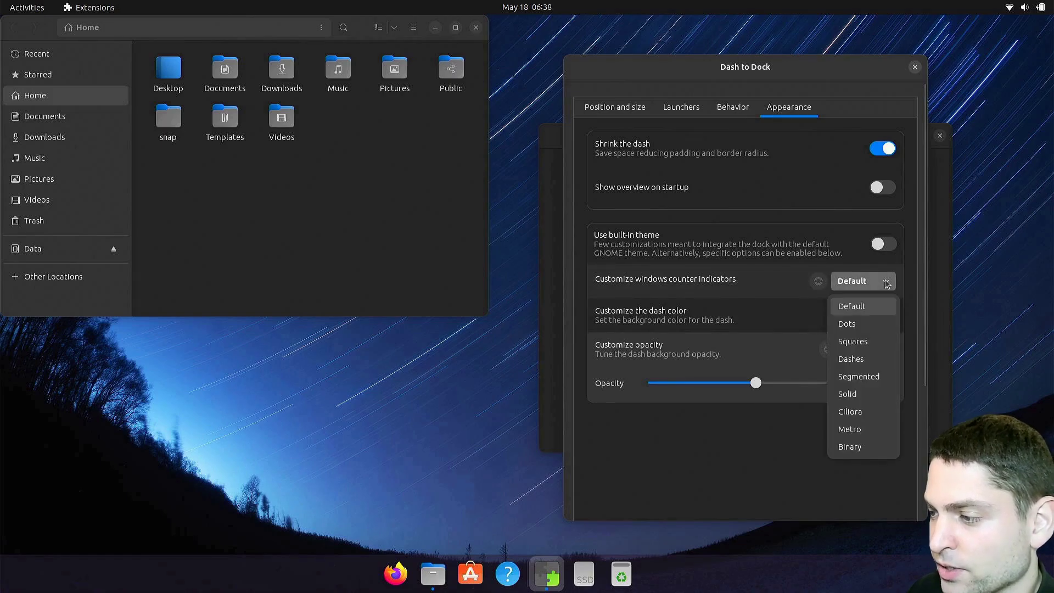
click(872, 342)
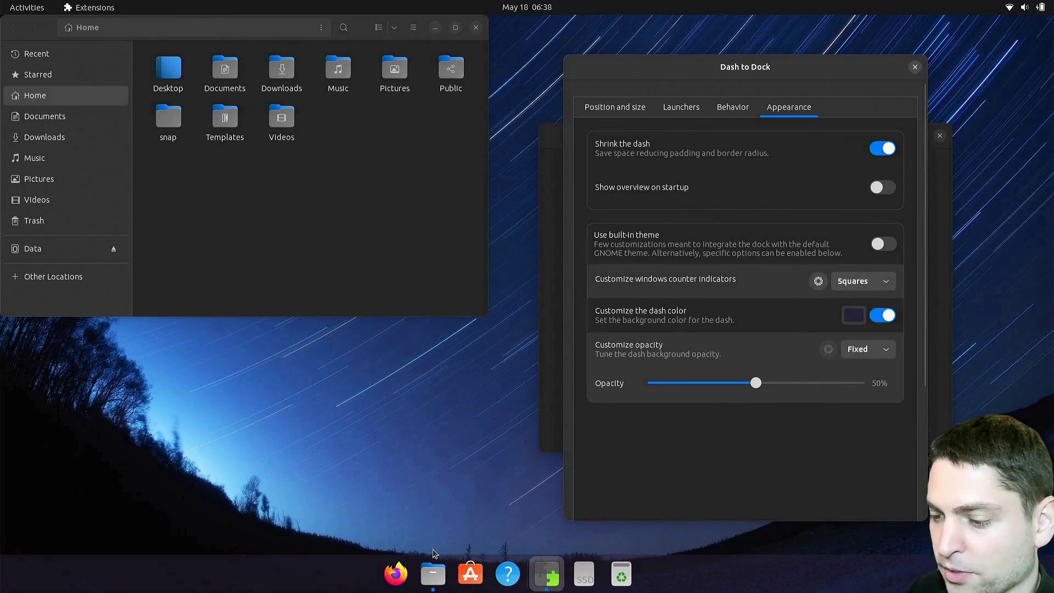
middle_click(434, 573)
middle_click(433, 574)
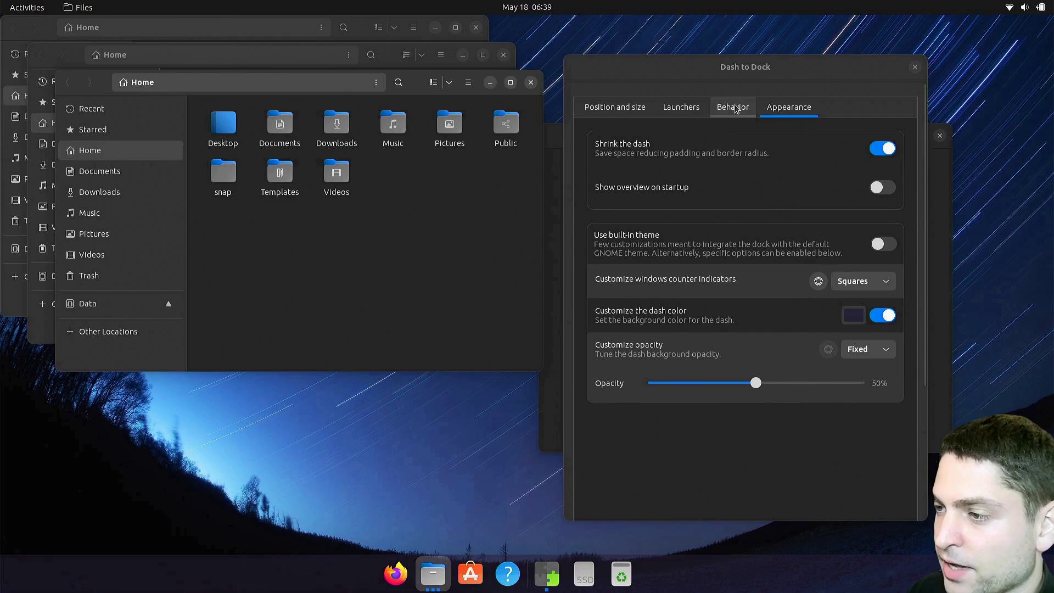
- Keep the app-number overlay on with <Super>q, then test Super+q and Super+2 on Files
click(733, 107)
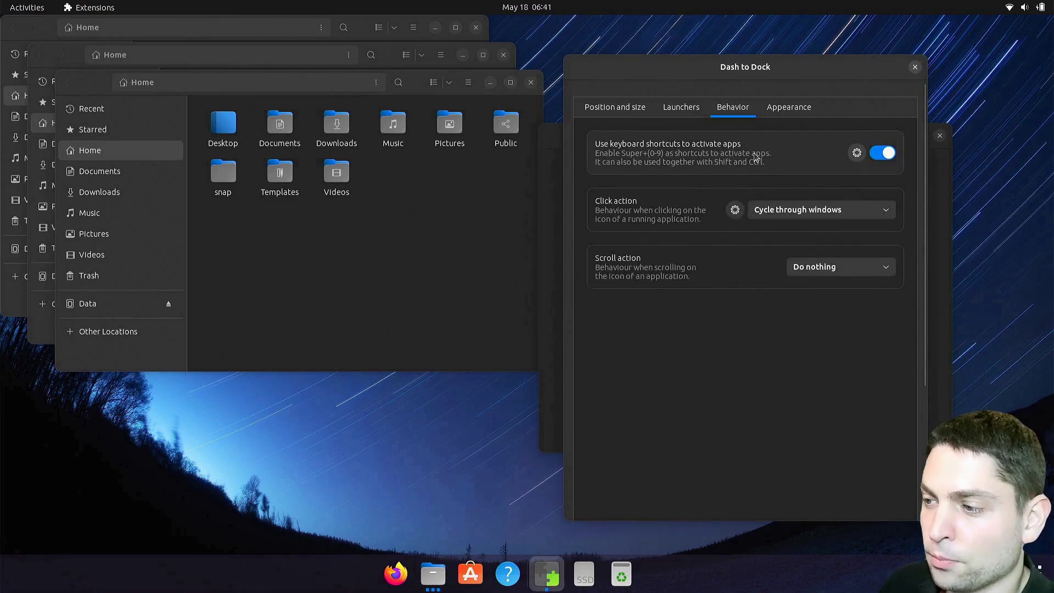
click(857, 152)
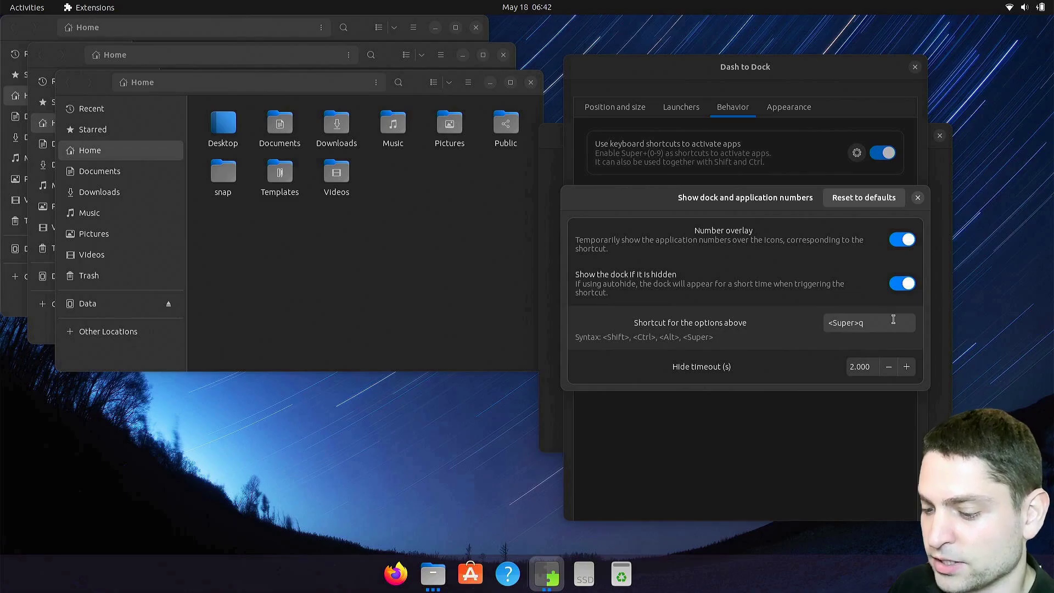
key(super+q)
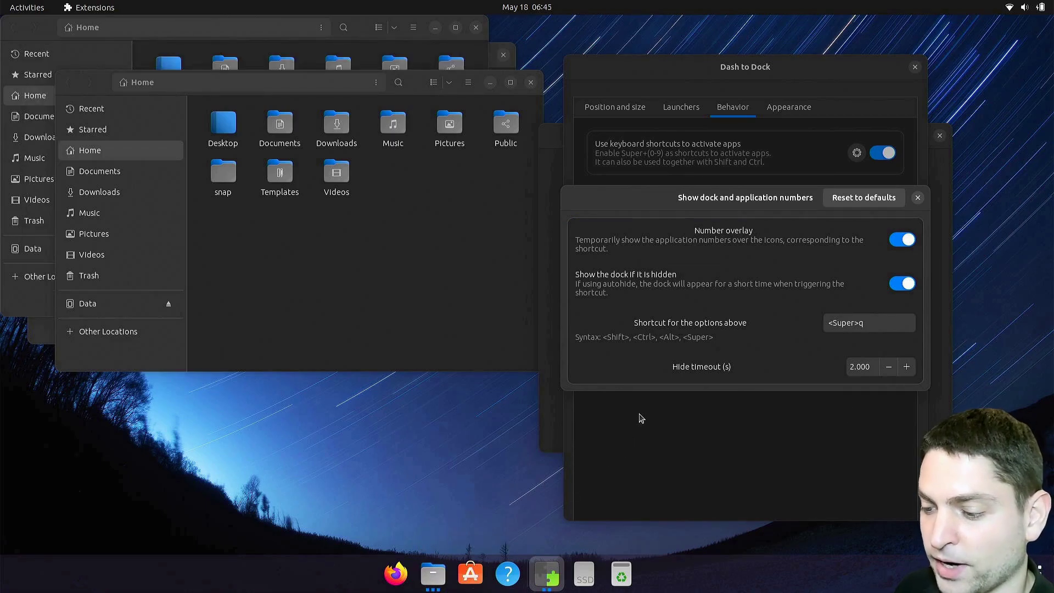
key(super+q)
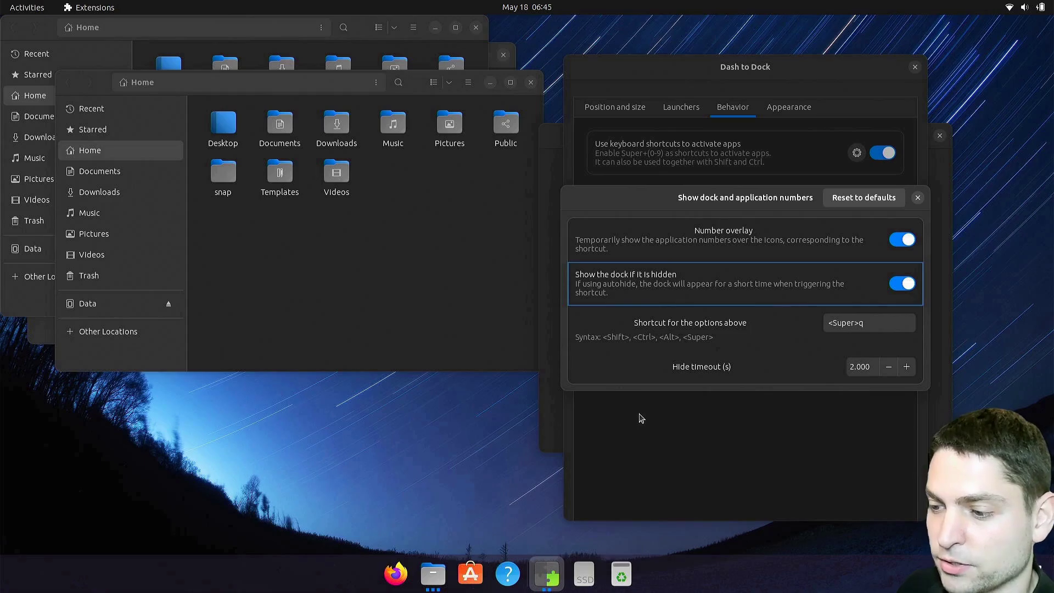
key(super+2)
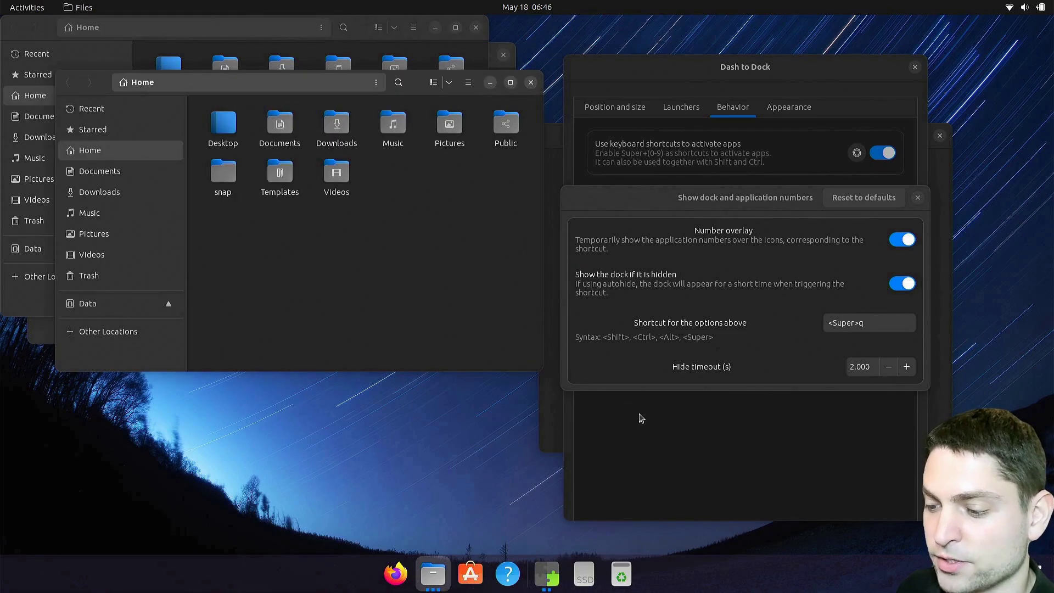
key(super+2)
key(super+2)
key(super+2)
key(super+2)
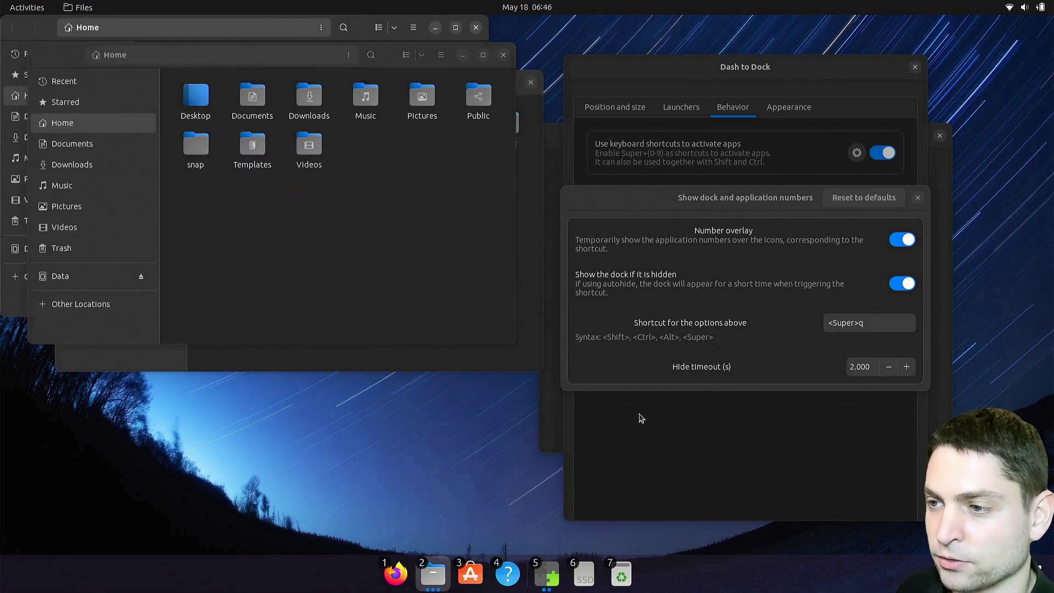
- Set the running-app click action to Show window previews and test it on Files
click(917, 198)
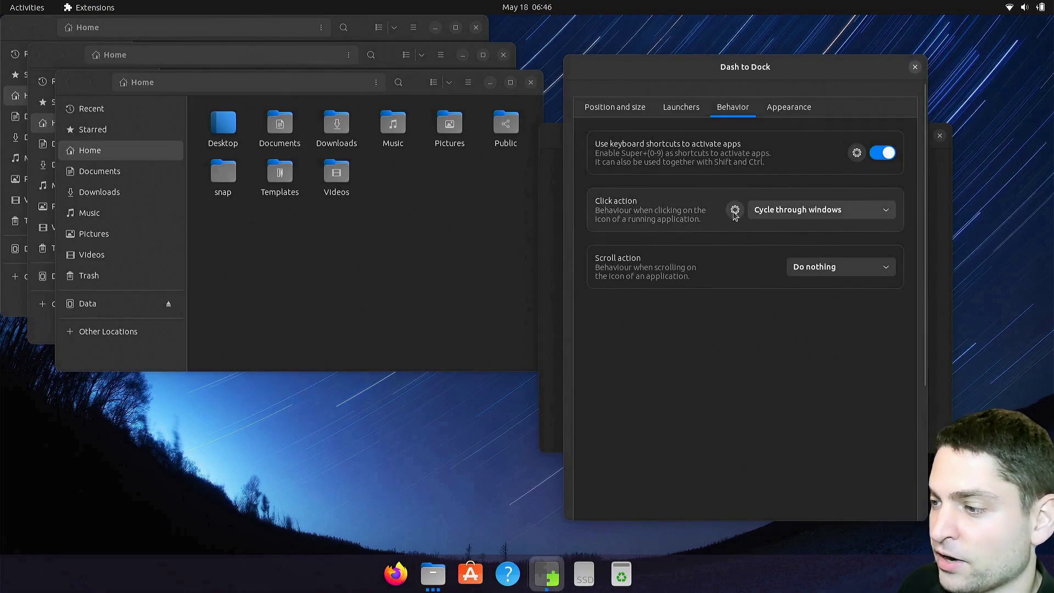
click(878, 212)
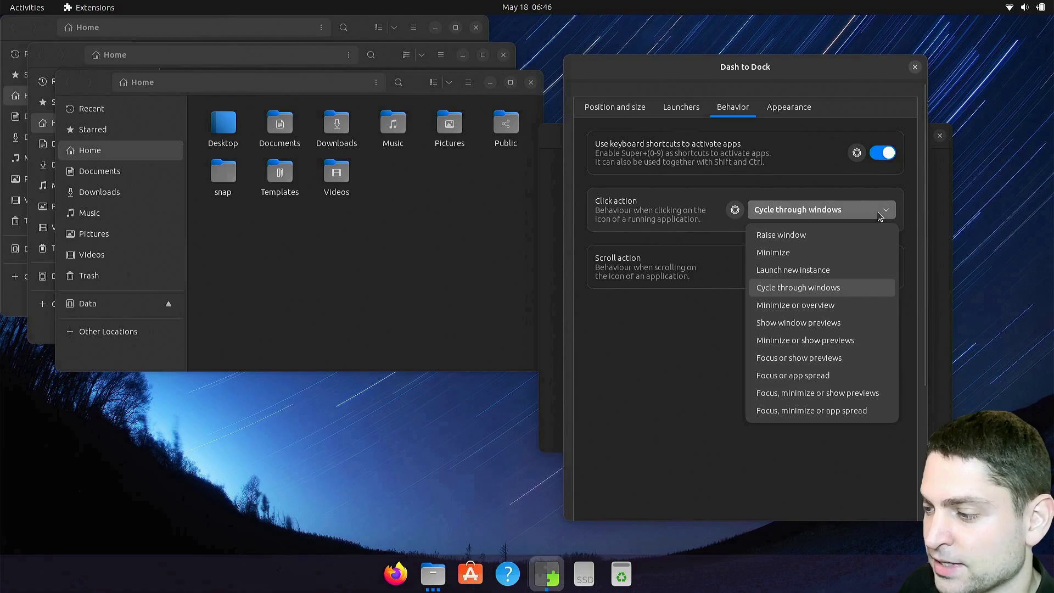
click(857, 323)
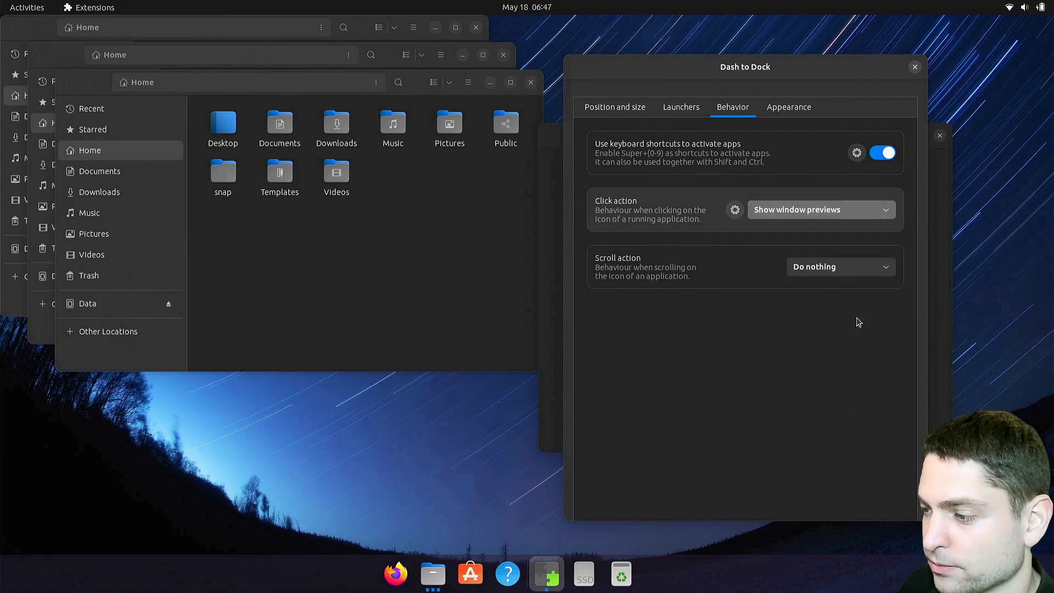
click(424, 569)
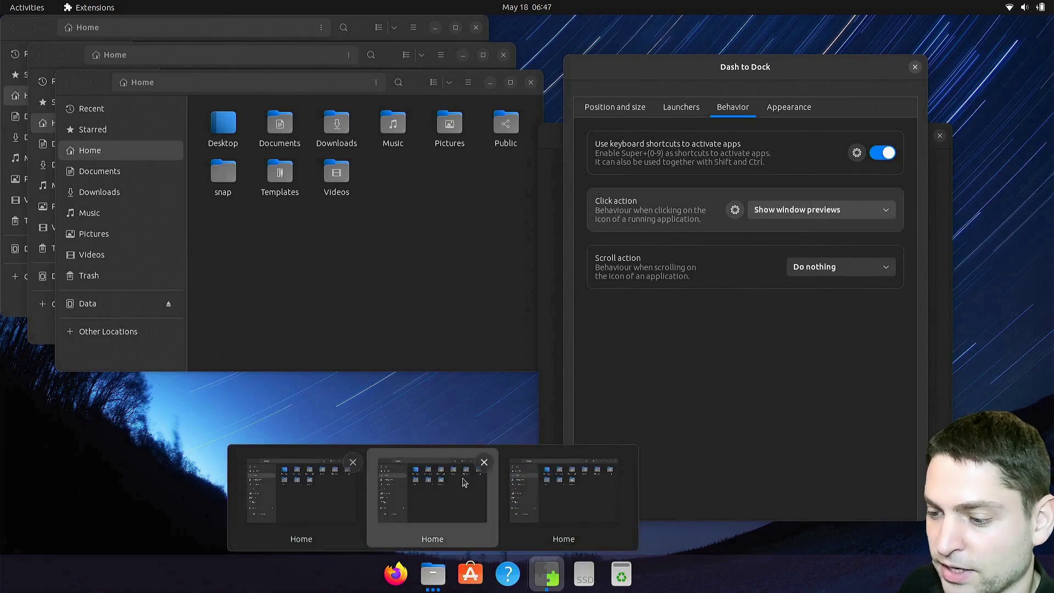
click(576, 482)
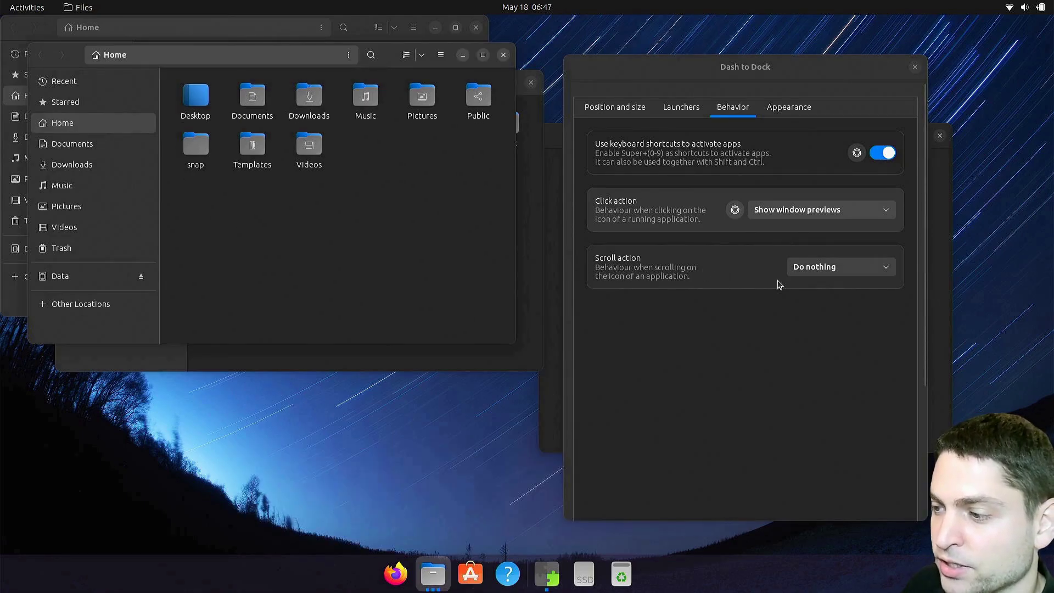
- Set the scroll action to Cycle through windows and test scrolling over the icon
click(876, 276)
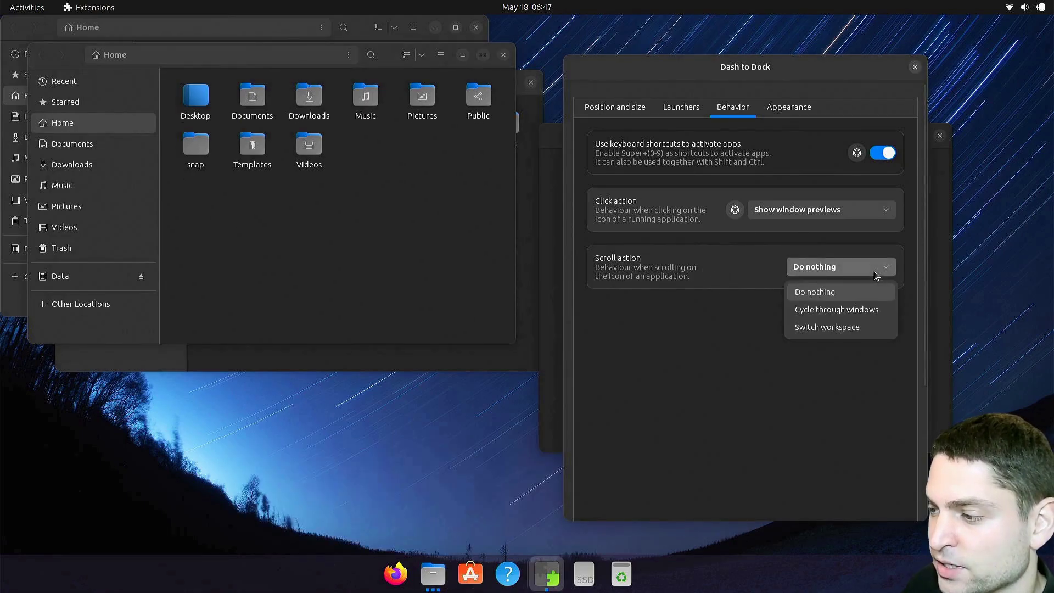
click(859, 311)
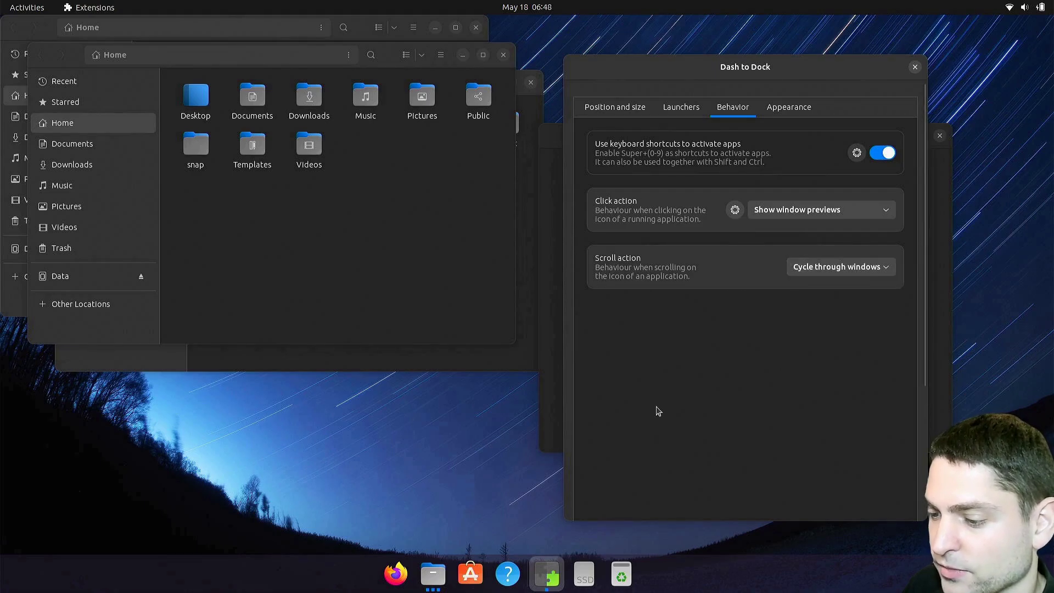
scroll(432, 576, down, 2)
scroll(432, 584, down, 3)
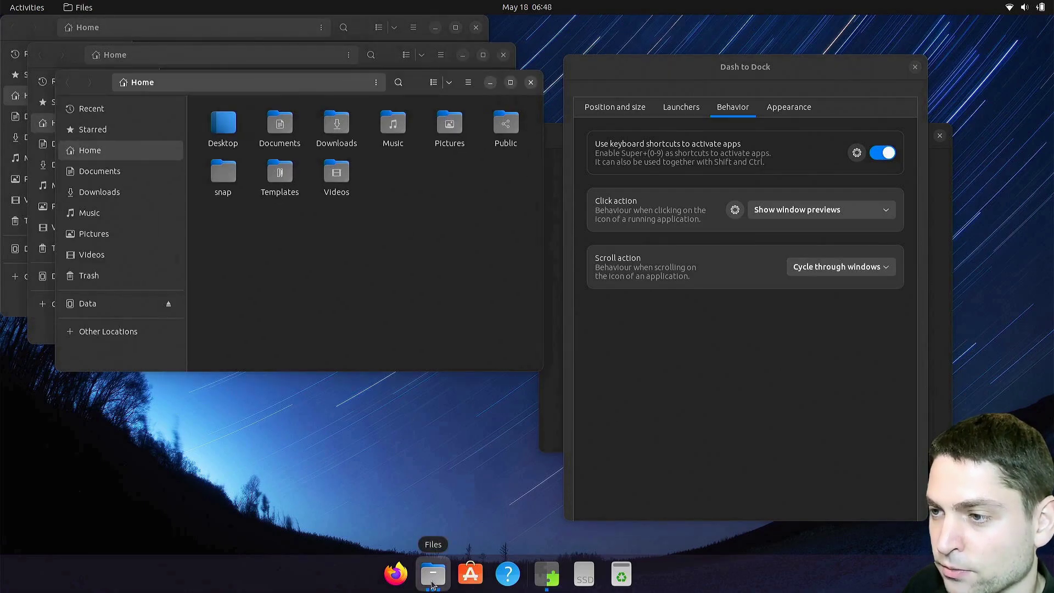
click(588, 401)
- On the Launchers page, toggle pinned and running applications off and back on
click(680, 109)
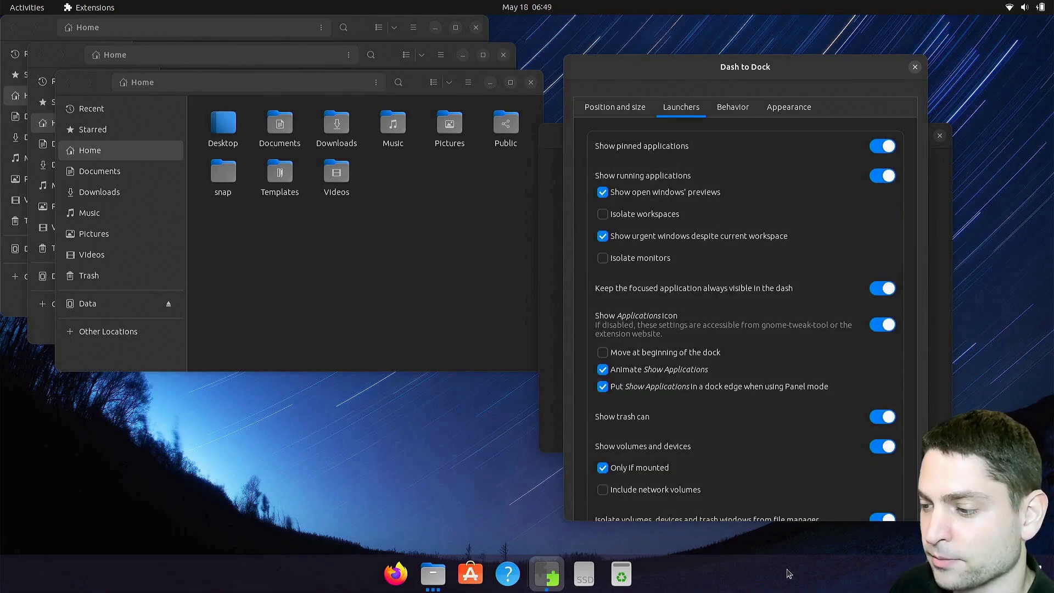
click(880, 148)
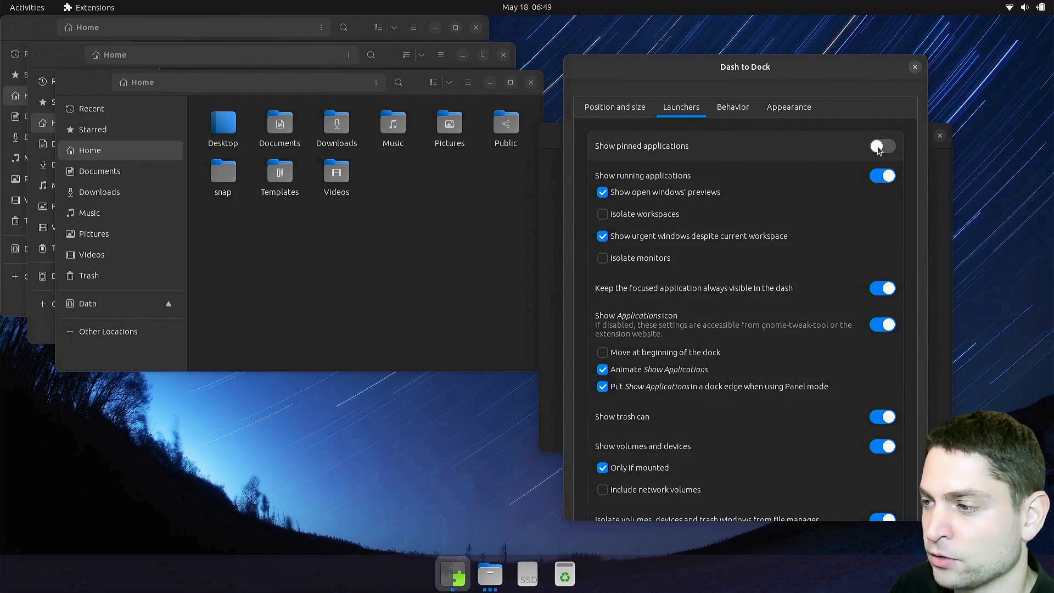
click(878, 147)
click(880, 176)
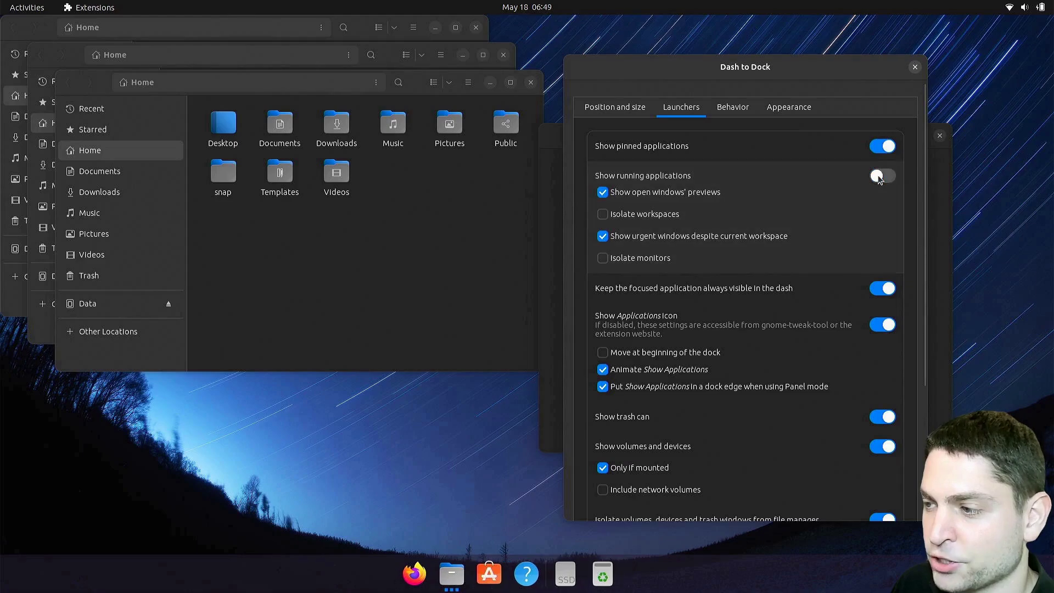
click(880, 177)
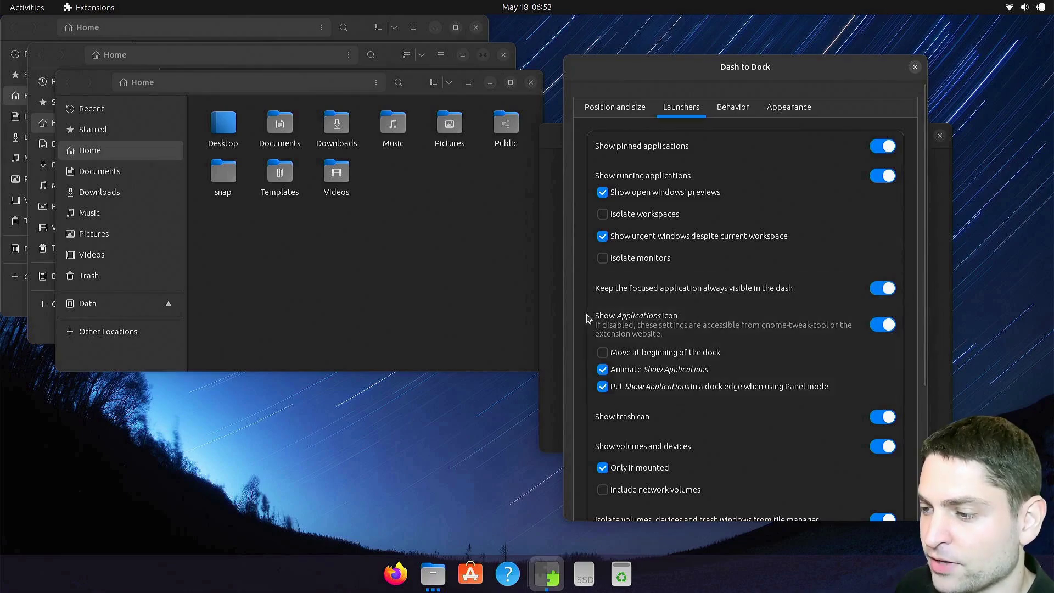
- Move Show Applications to the dock's beginning, with no animation or dock-edge placement
click(602, 353)
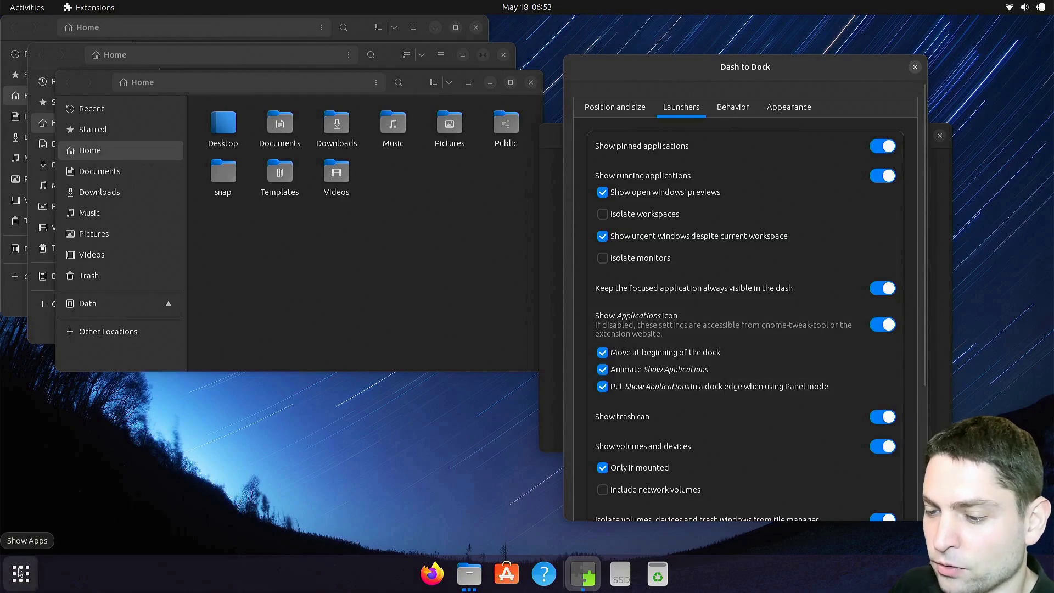
click(604, 371)
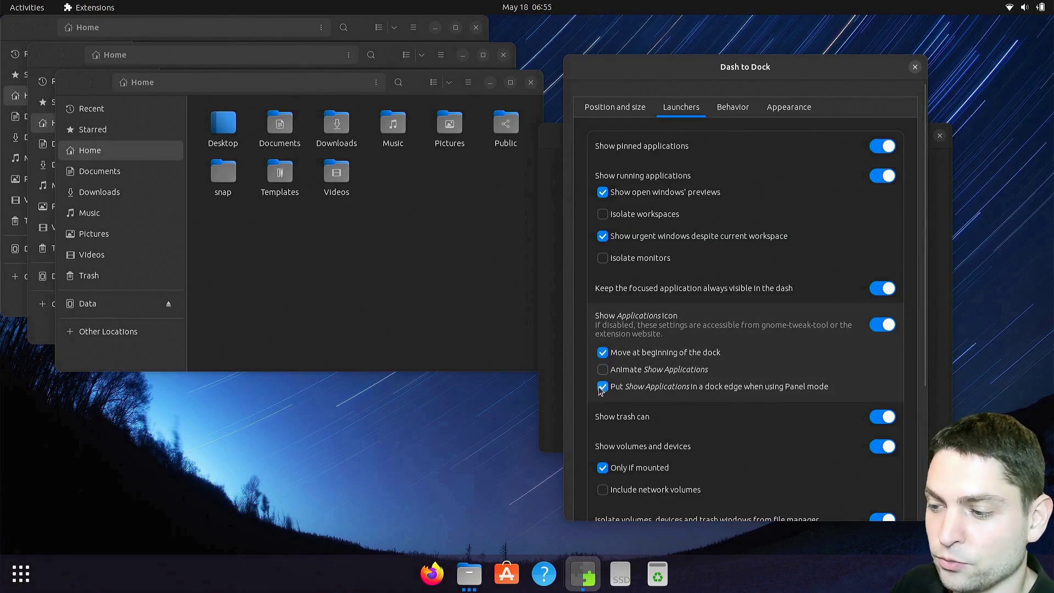
click(602, 387)
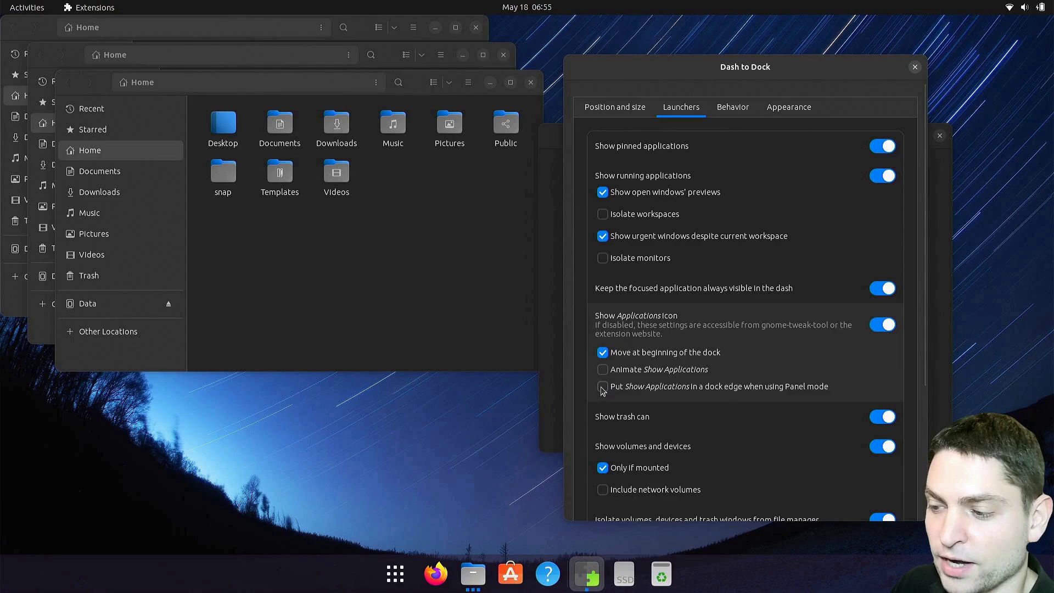
- Keep trash and volumes shown on the dock, and turn off isolating their windows
click(878, 419)
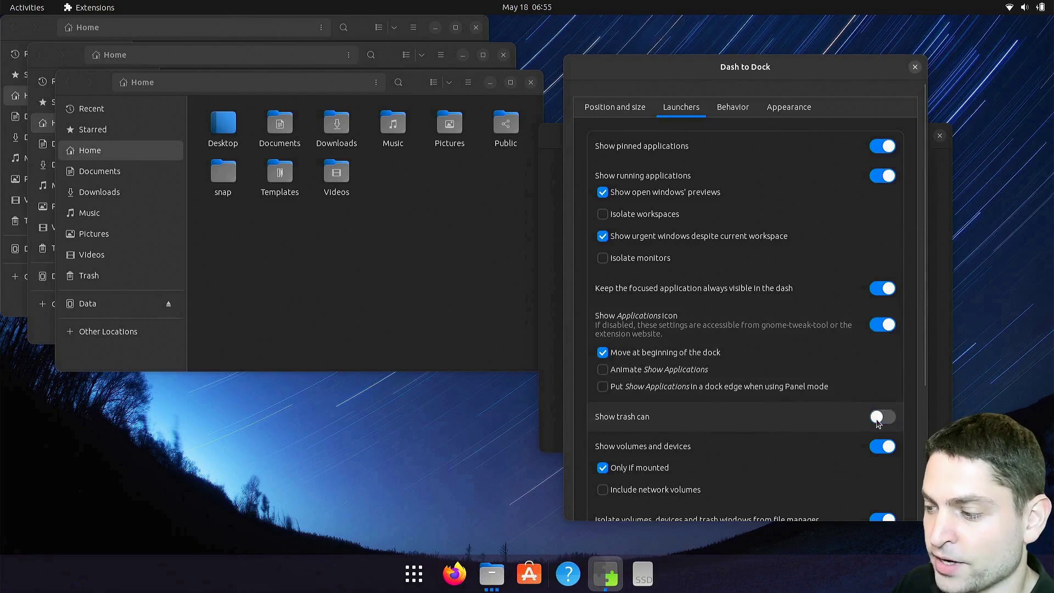
click(878, 418)
click(878, 448)
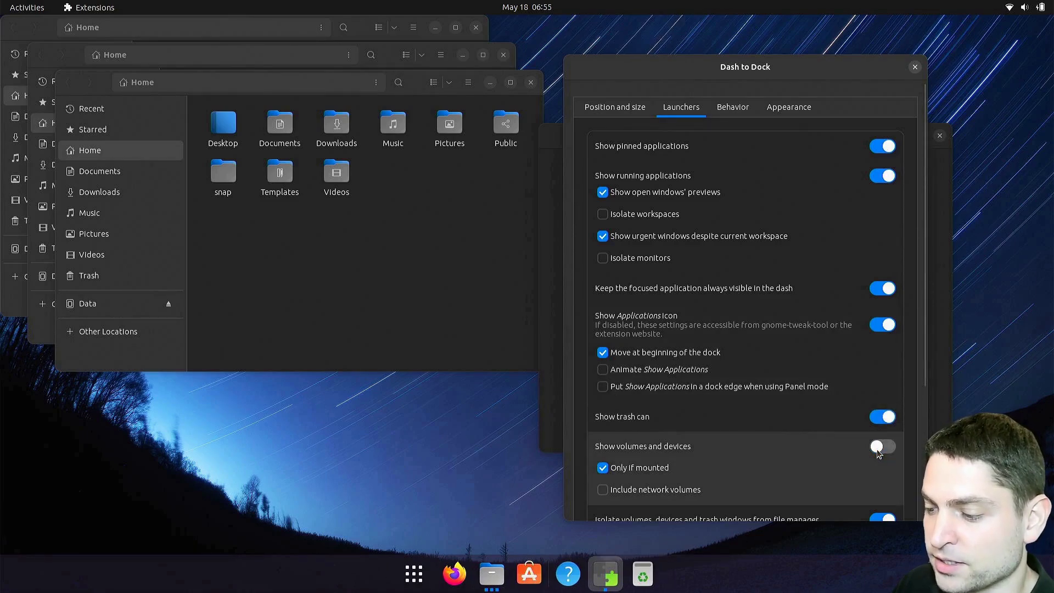
click(879, 448)
scroll(694, 339, down, 5)
click(879, 330)
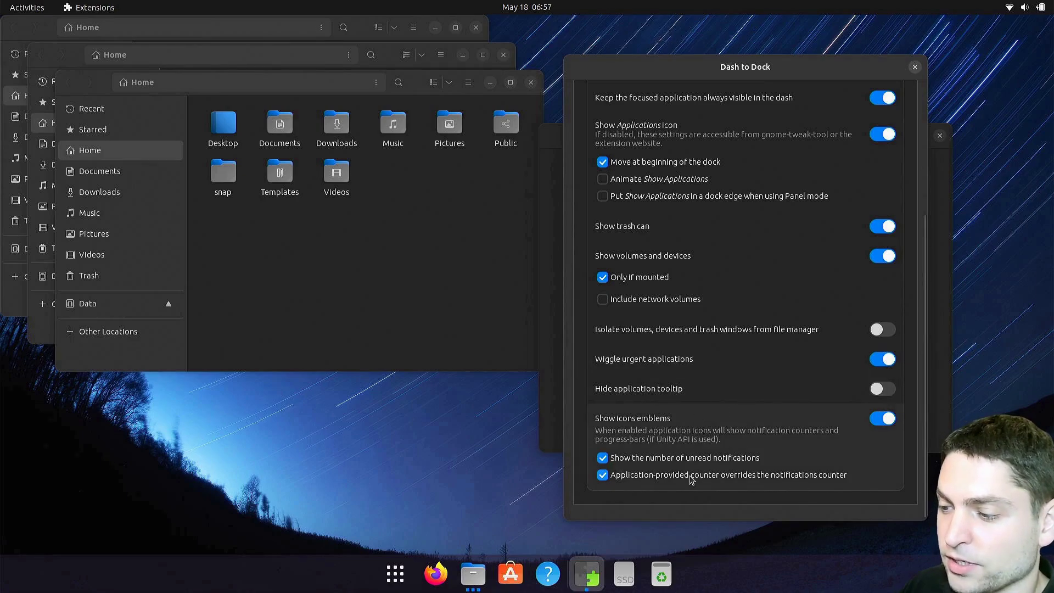
- Check snapd 2.59.2 in Ubuntu Software's Updates, then toggle Show icons emblems off and on
click(511, 575)
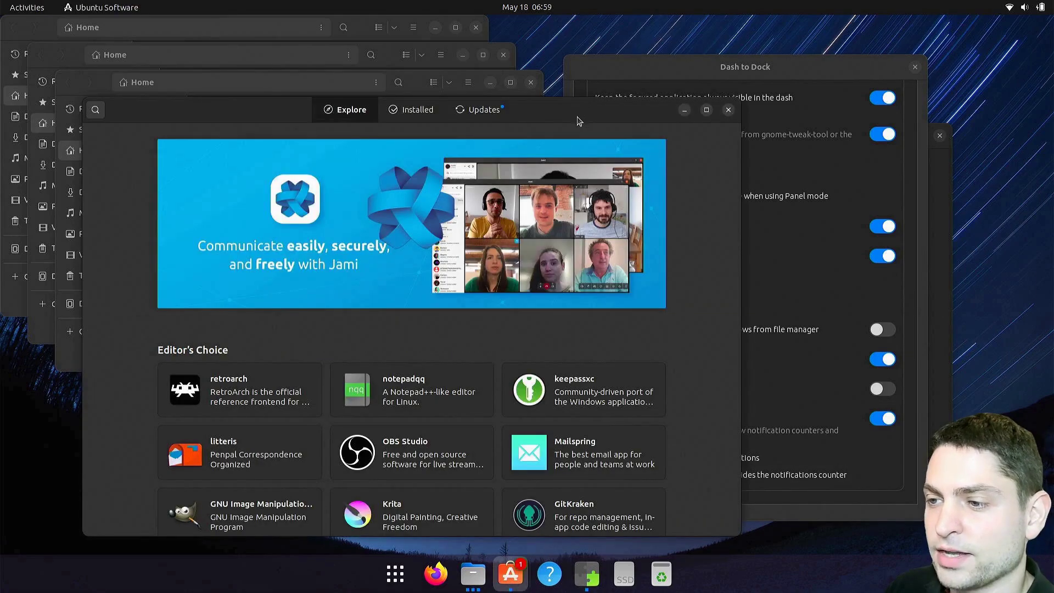
click(491, 110)
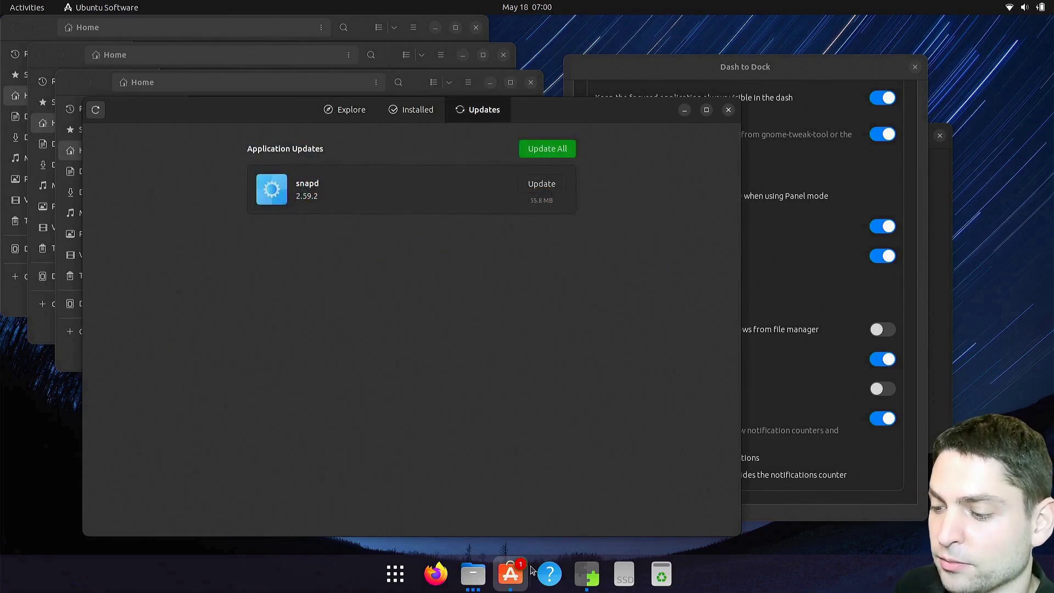
click(882, 471)
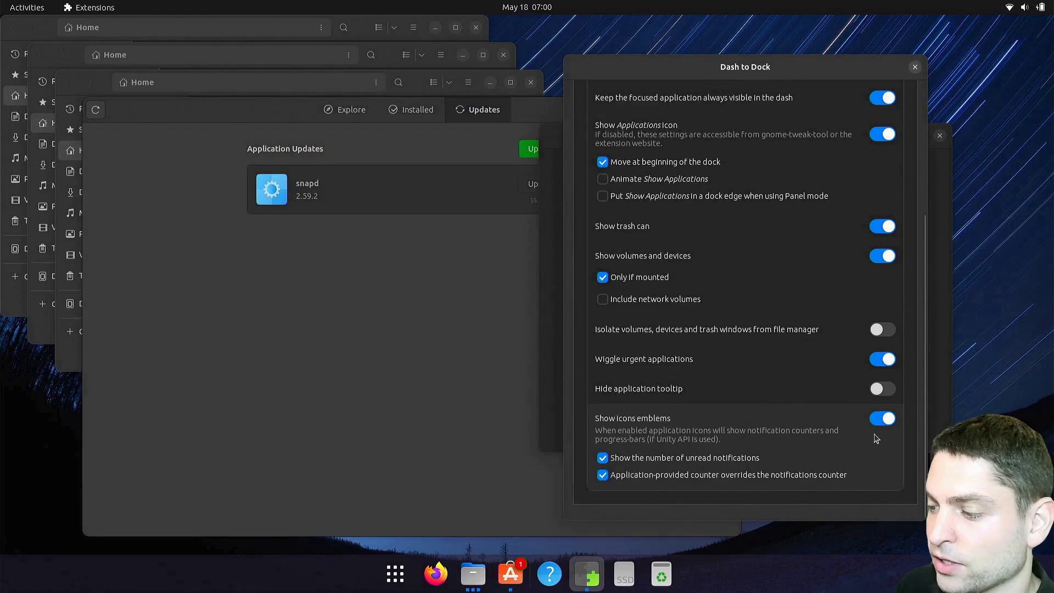
click(878, 438)
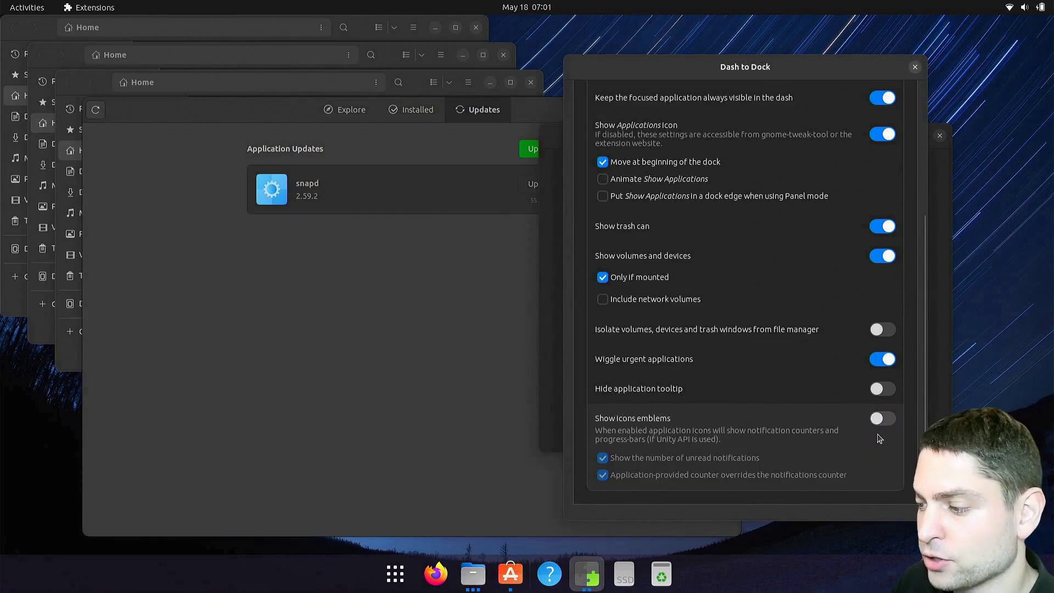
click(890, 420)
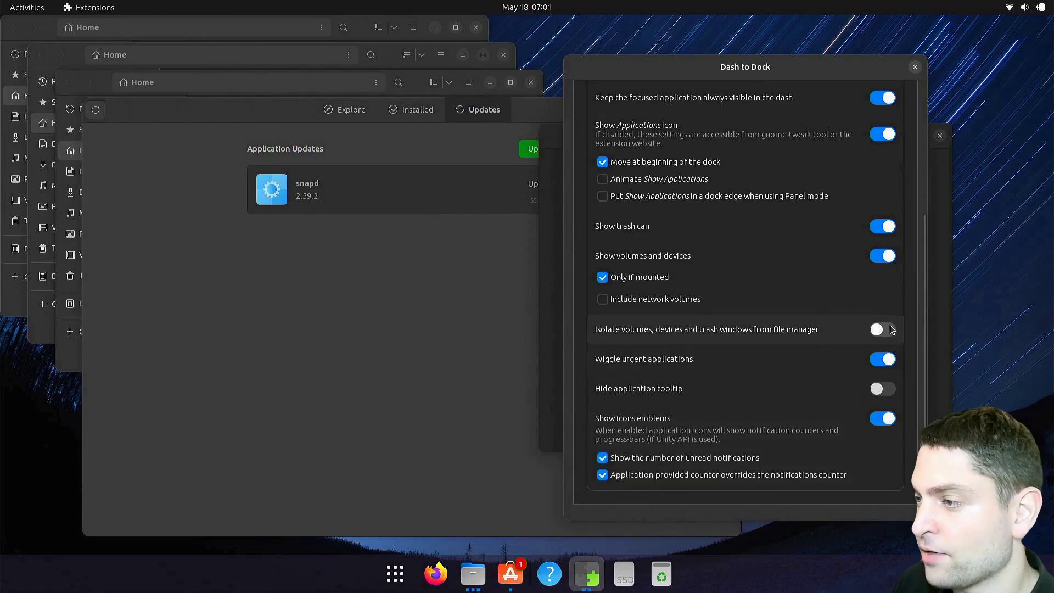
- Close Dash to Dock settings, preview Dash to Panel's screenshot, switch it ON and confirm Install
click(916, 68)
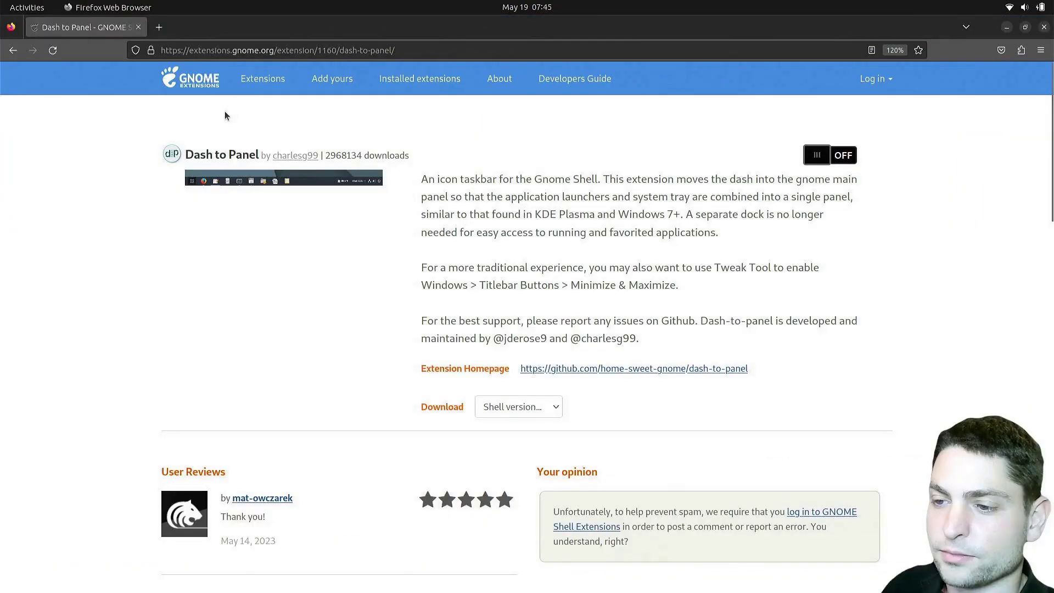
click(259, 182)
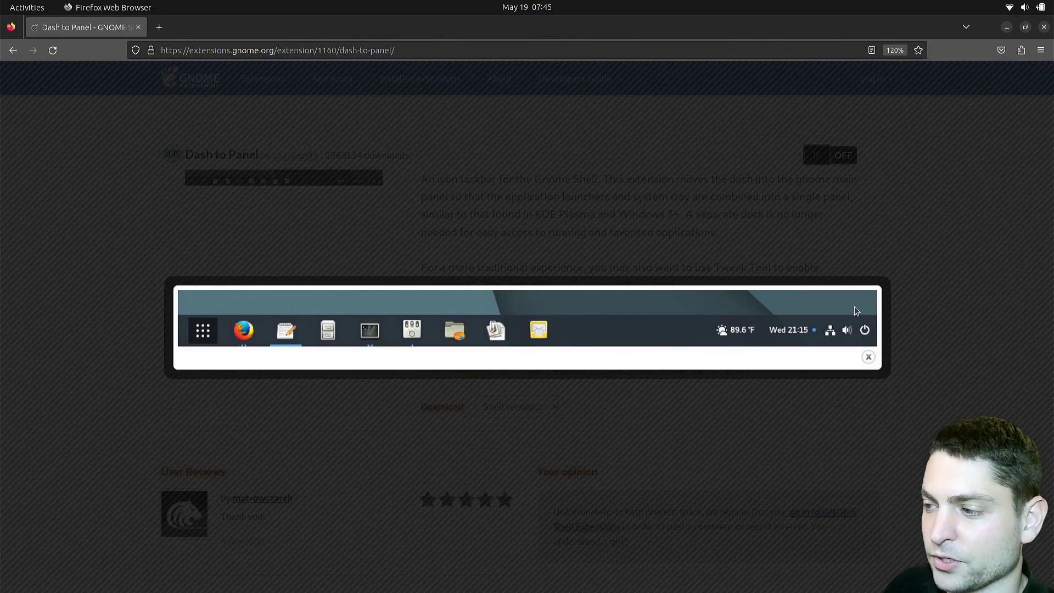
click(978, 160)
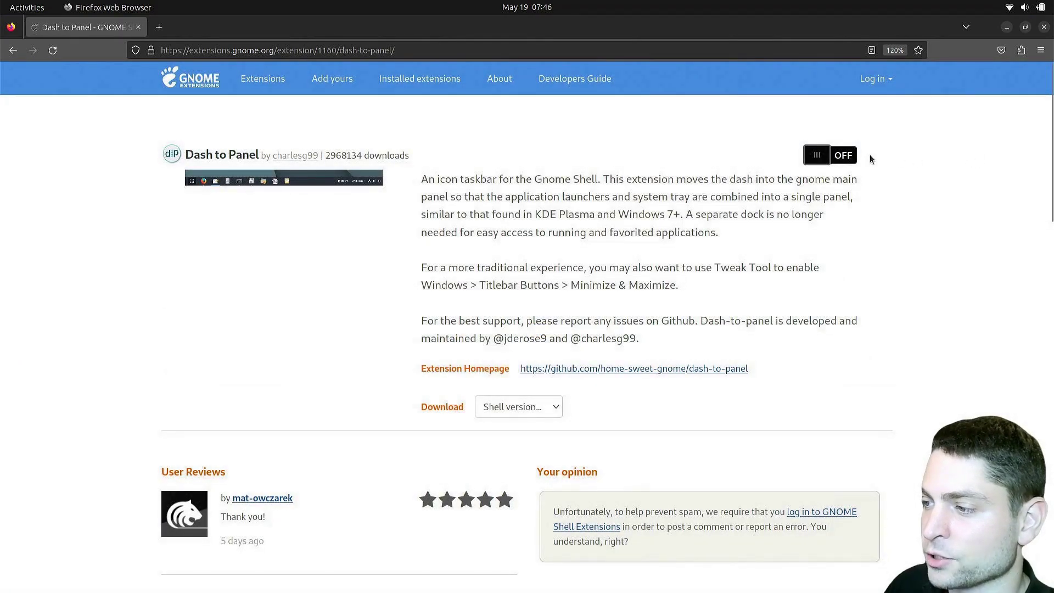
click(830, 155)
click(622, 340)
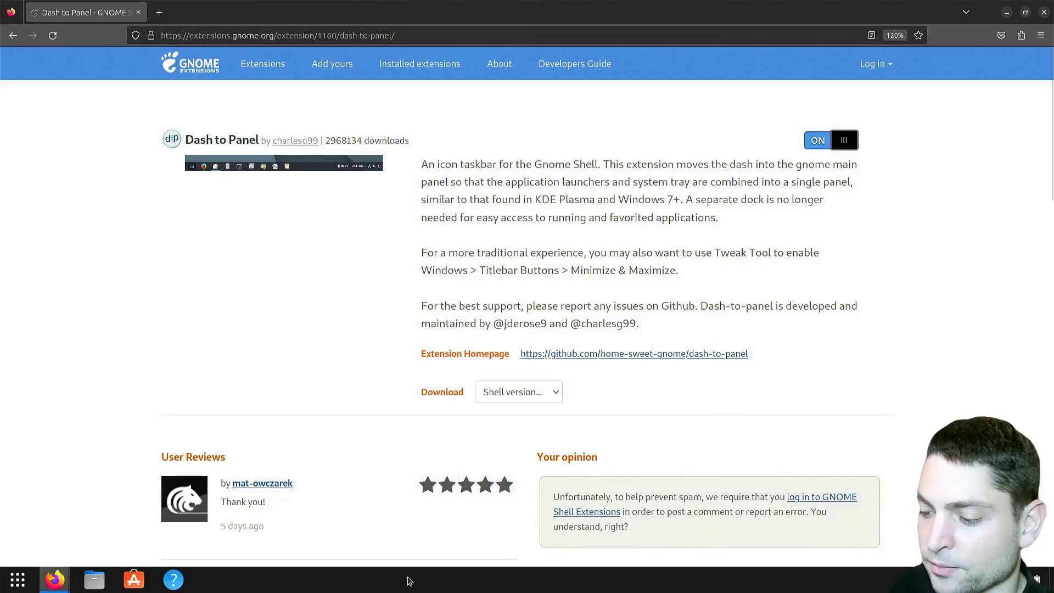
- Launch the Extensions app via search 'ext' and disable Dash to Dock
key(super)
text(ext)
key(Return)
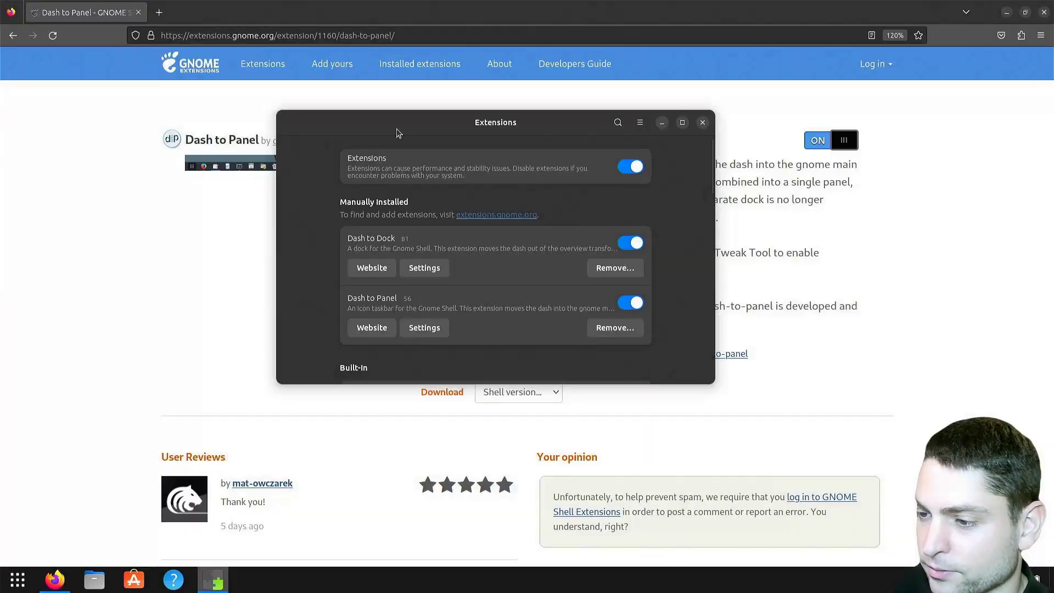
click(630, 243)
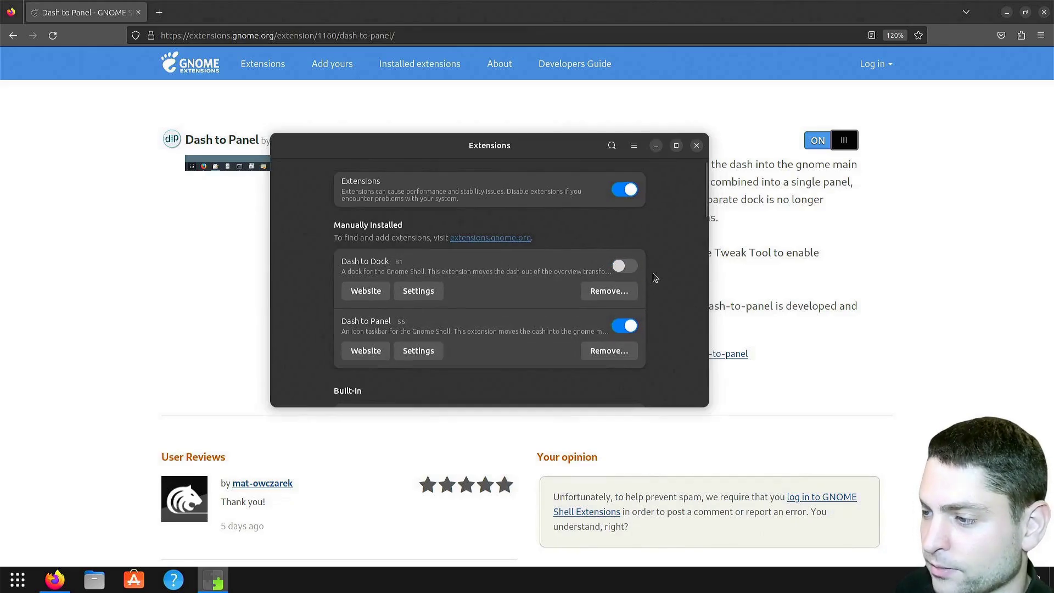
- Log out from the quick settings Power menu to restart the session
click(696, 146)
click(1032, 580)
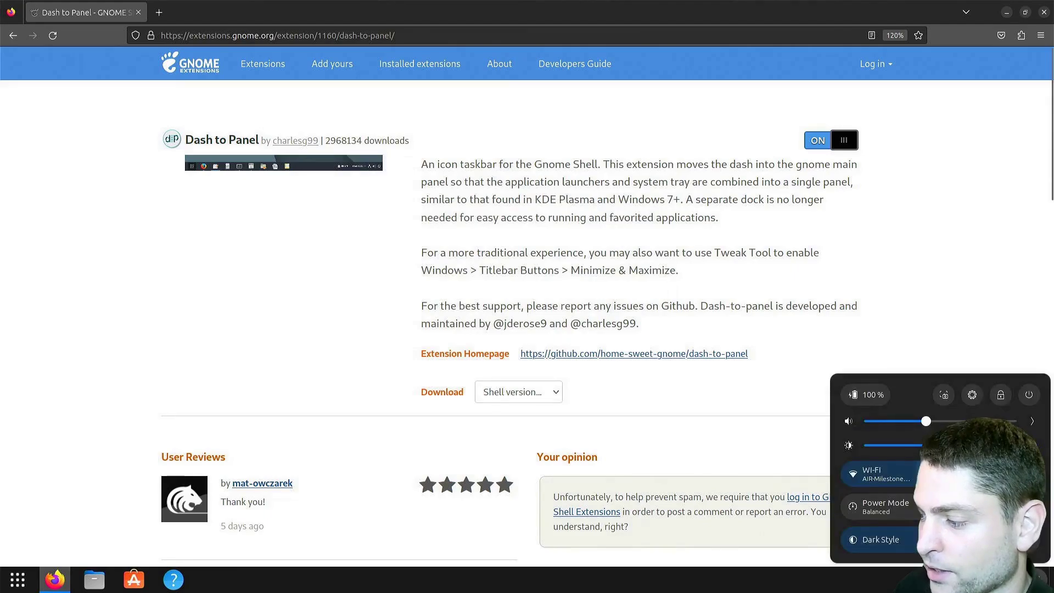
click(1029, 395)
click(897, 384)
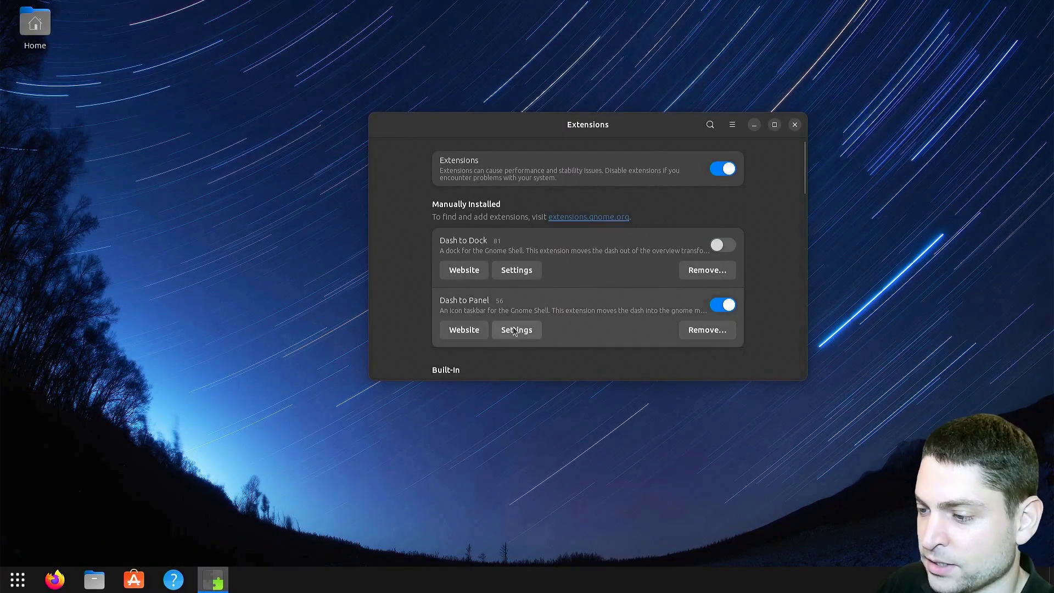
- Open Dash to Panel settings, switch on Panel Intellihide and open its gear options
click(514, 330)
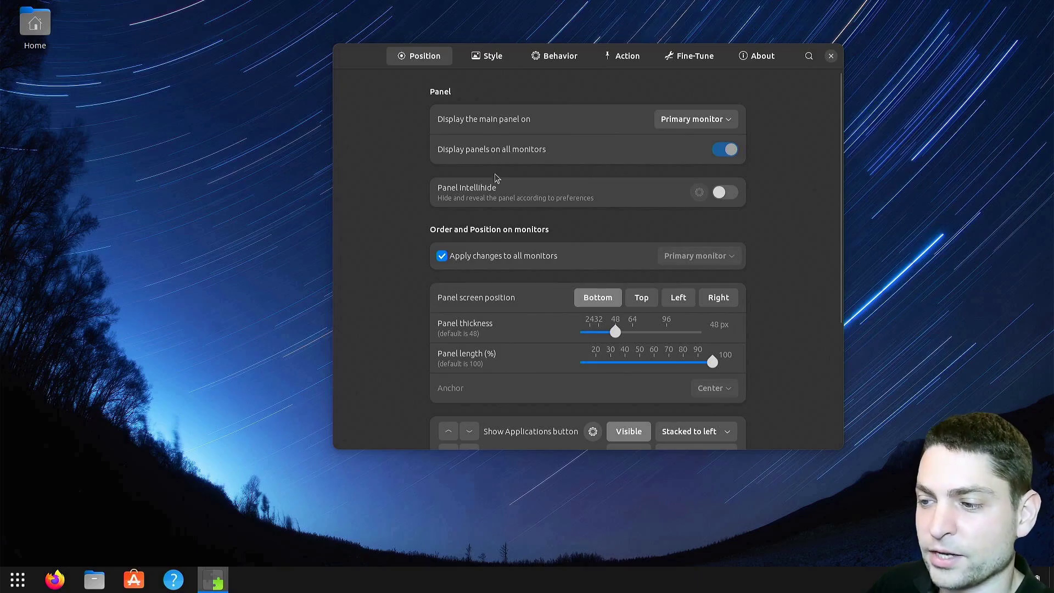
click(713, 197)
click(699, 192)
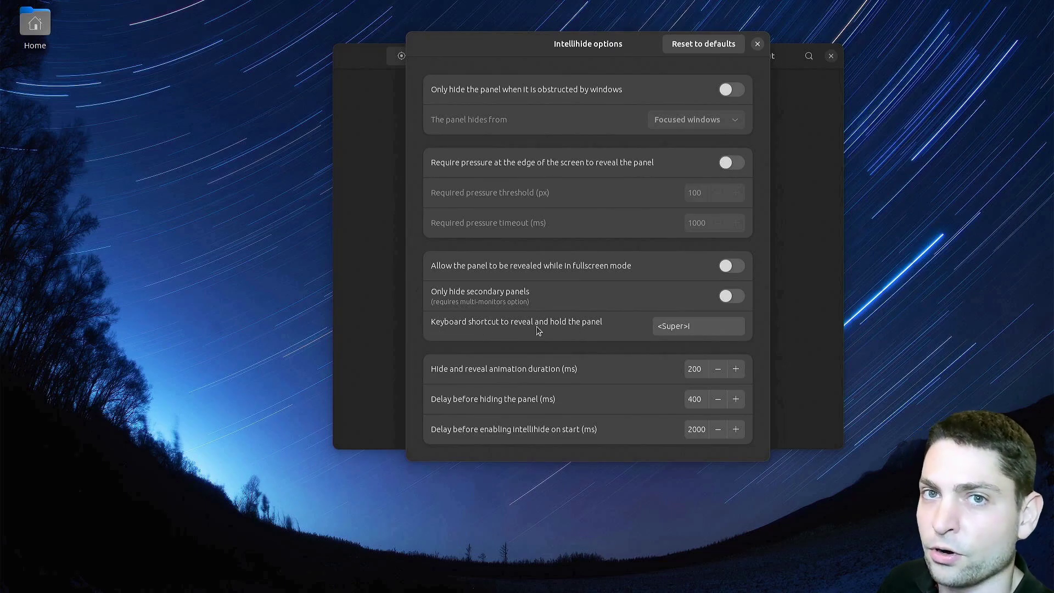
mouse_move(305, 591)
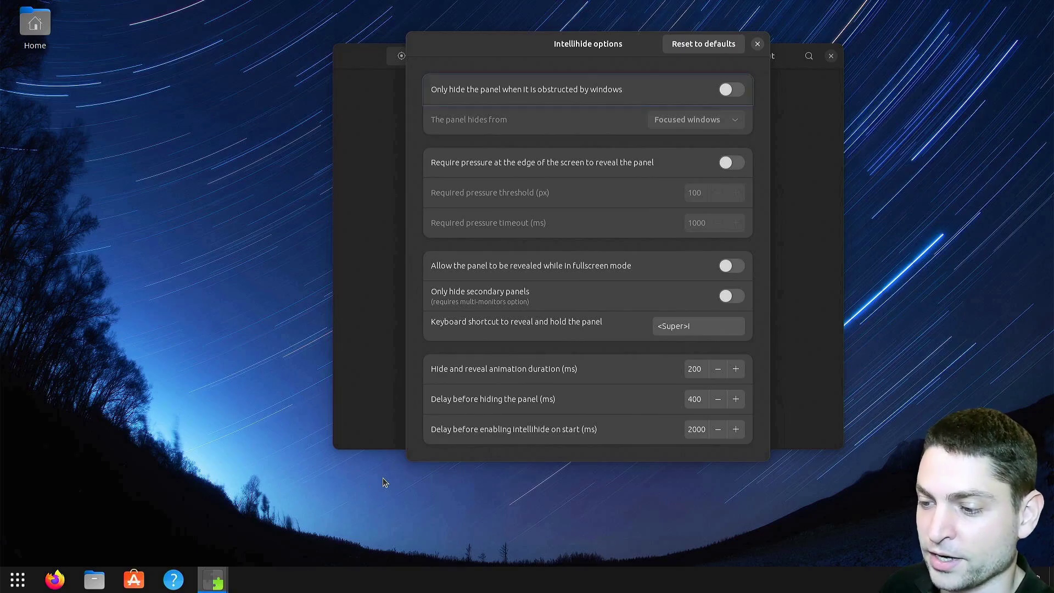
- Close the Intellihide options and place the panel at the Top, 64 px thick
click(758, 43)
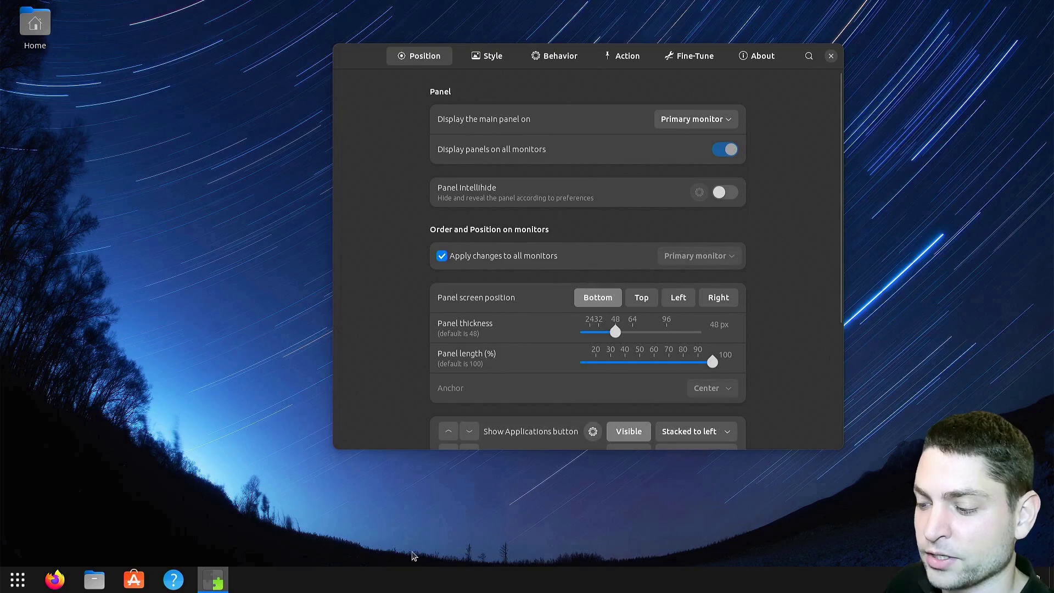
click(715, 298)
click(694, 299)
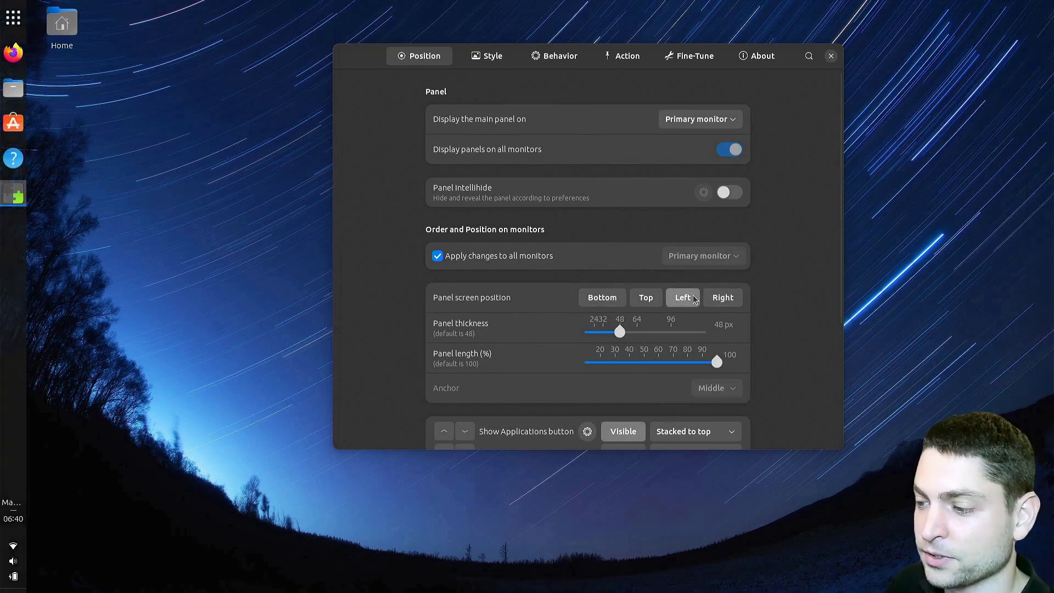
click(646, 297)
drag(616, 332, 589, 333)
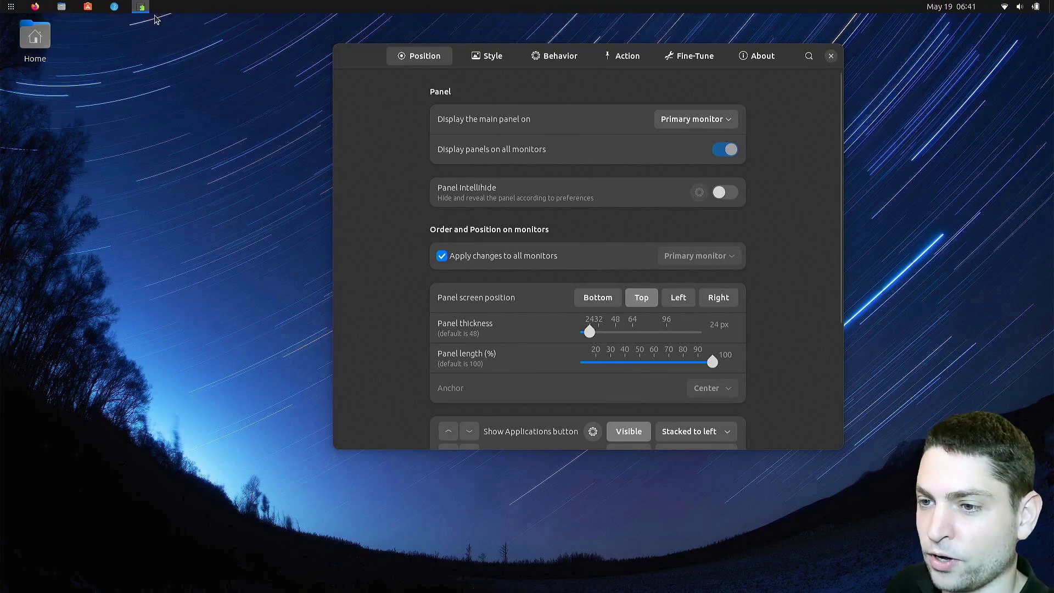
drag(590, 332, 633, 332)
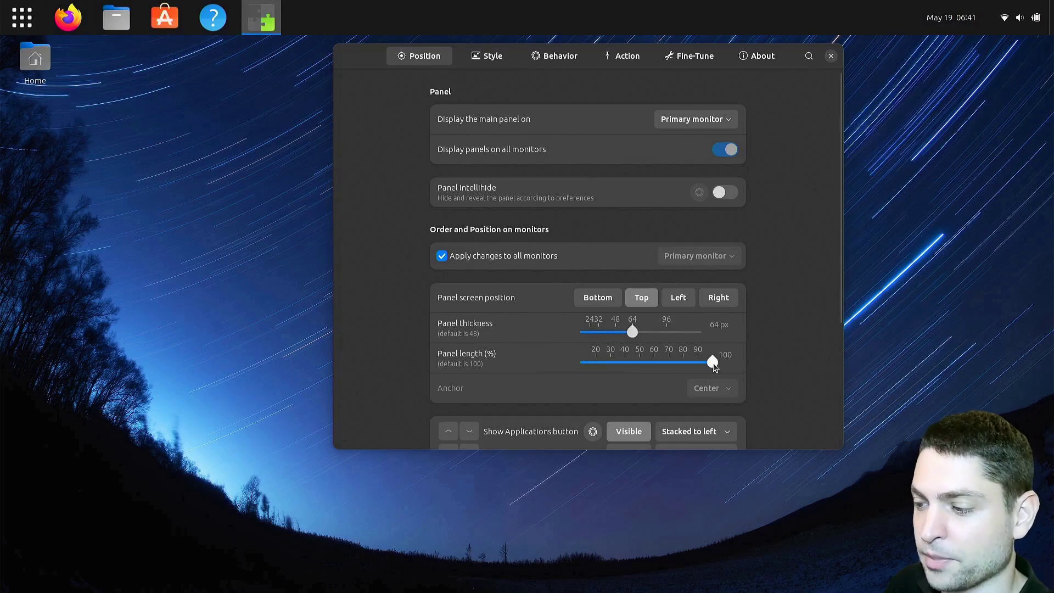
- Try a half-length panel with left, right and centre anchors, then restore length to 100%
drag(712, 366, 640, 365)
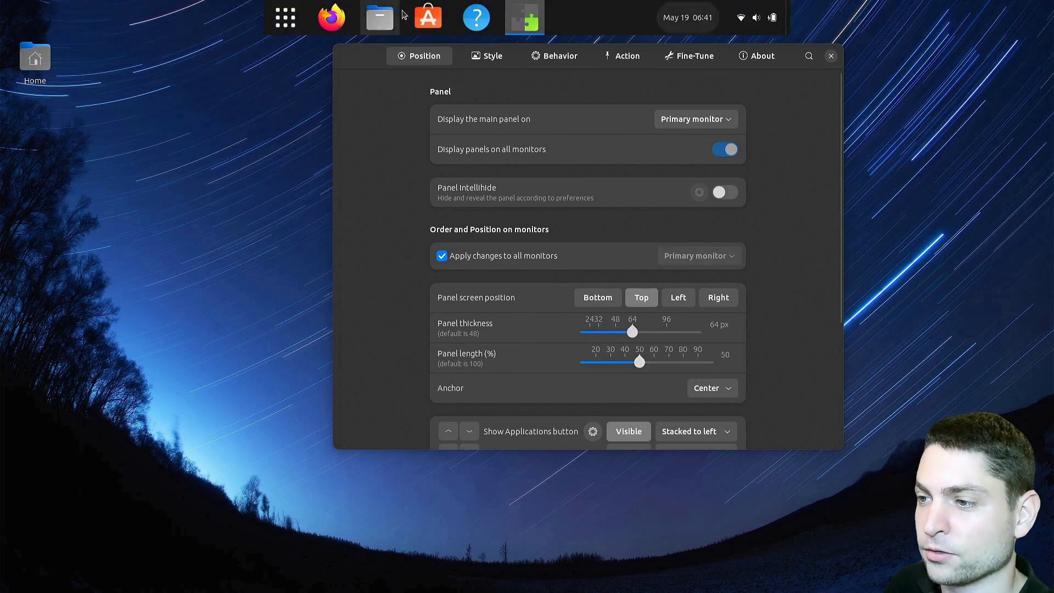
click(732, 394)
click(698, 413)
click(717, 389)
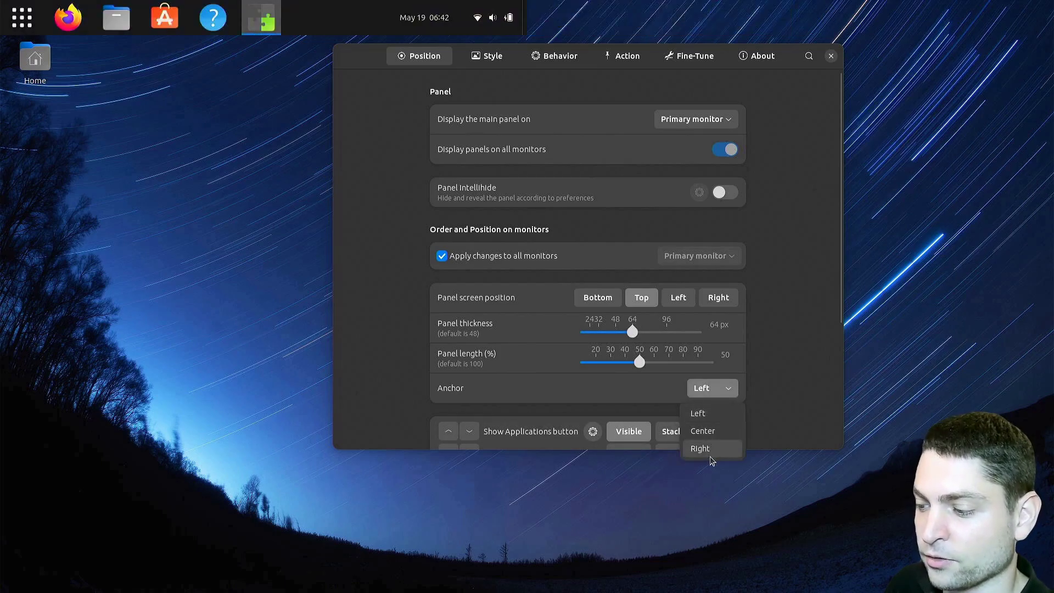
click(700, 449)
click(714, 388)
click(704, 431)
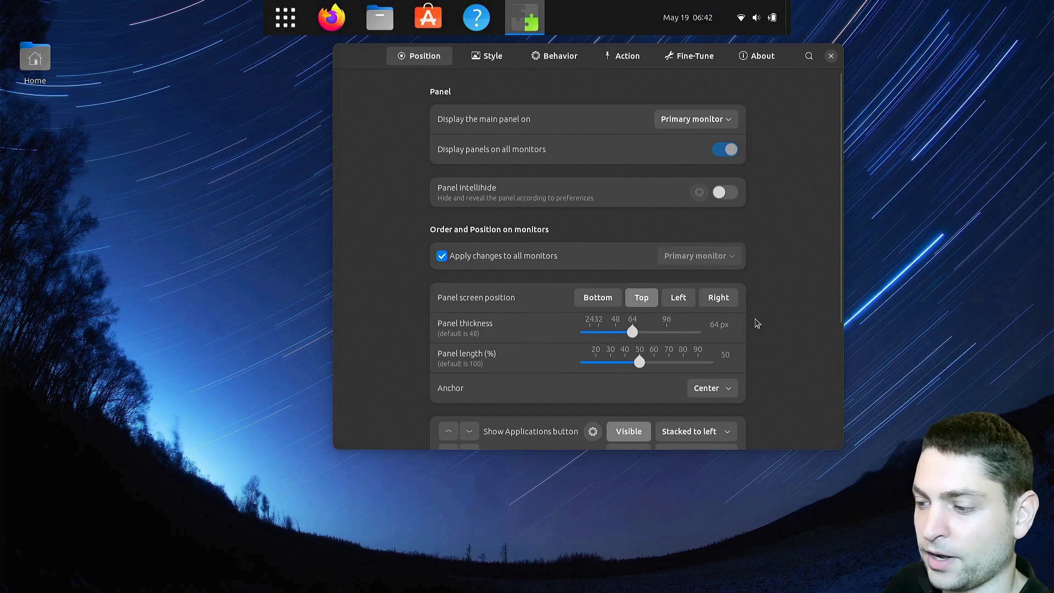
drag(644, 362, 713, 362)
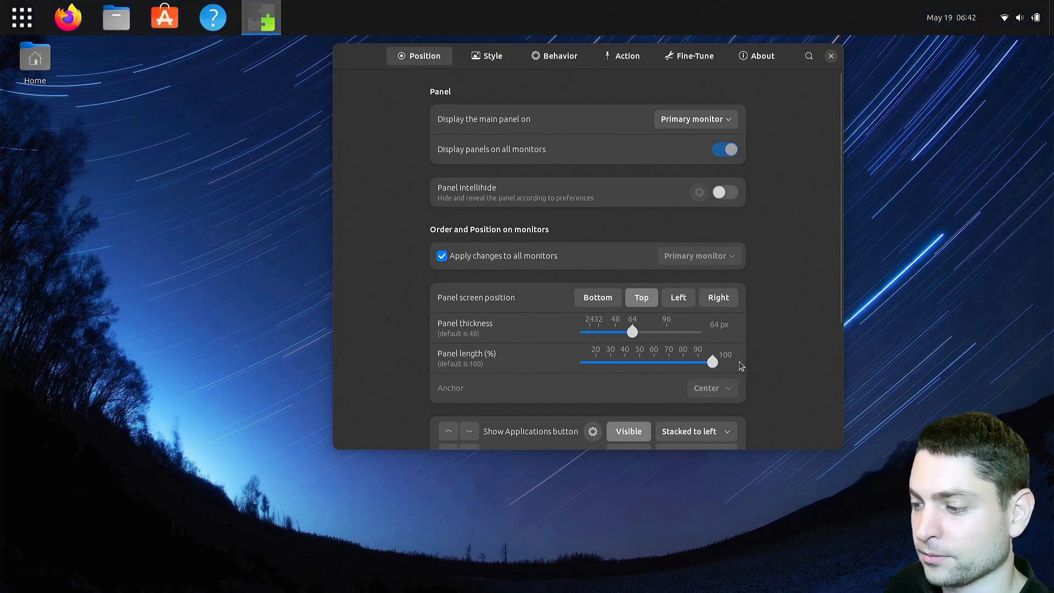
- Move Show Applications below Taskbar, centre both in the panel, and swap Date and System menus
scroll(800, 254, down, 5)
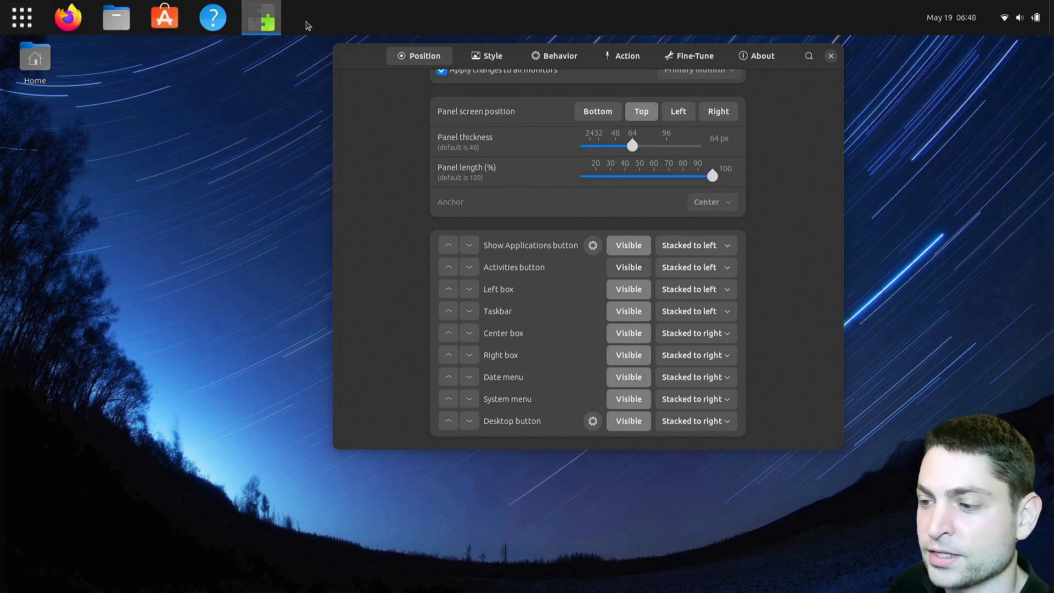
click(470, 245)
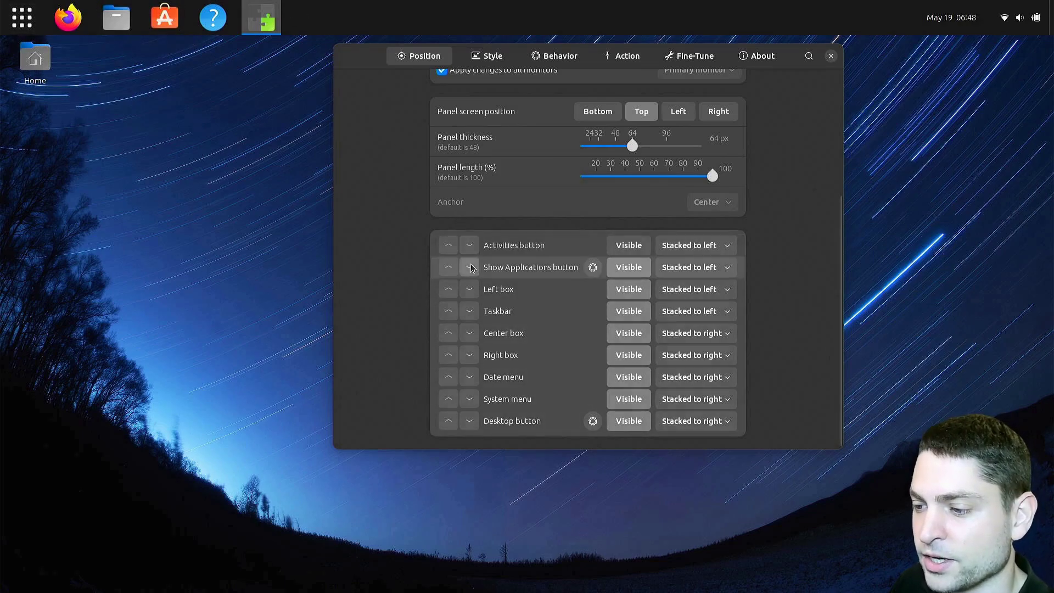
click(470, 267)
click(469, 289)
click(718, 311)
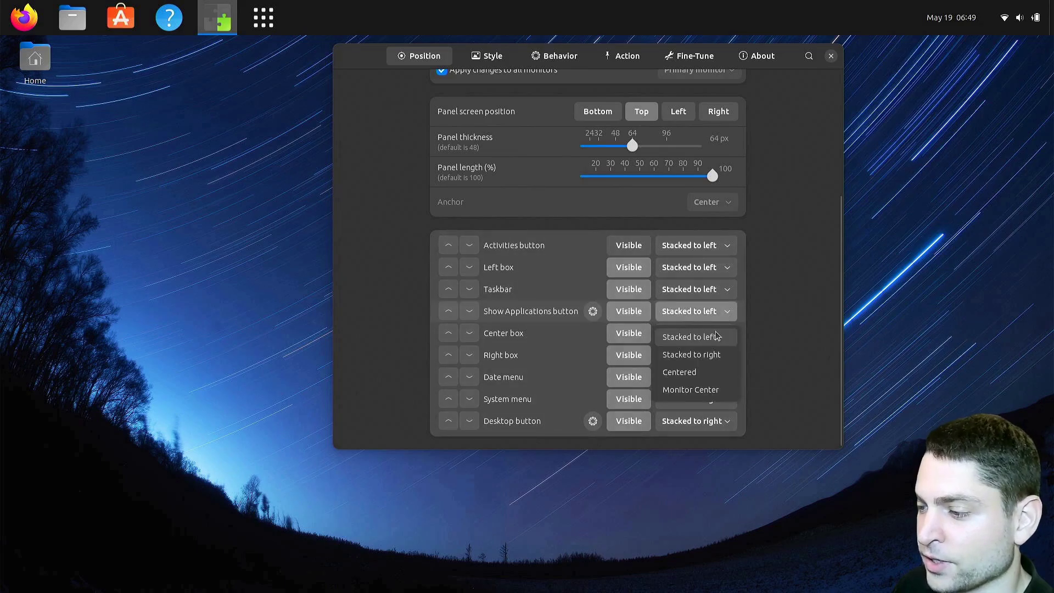
click(681, 372)
click(697, 289)
click(695, 354)
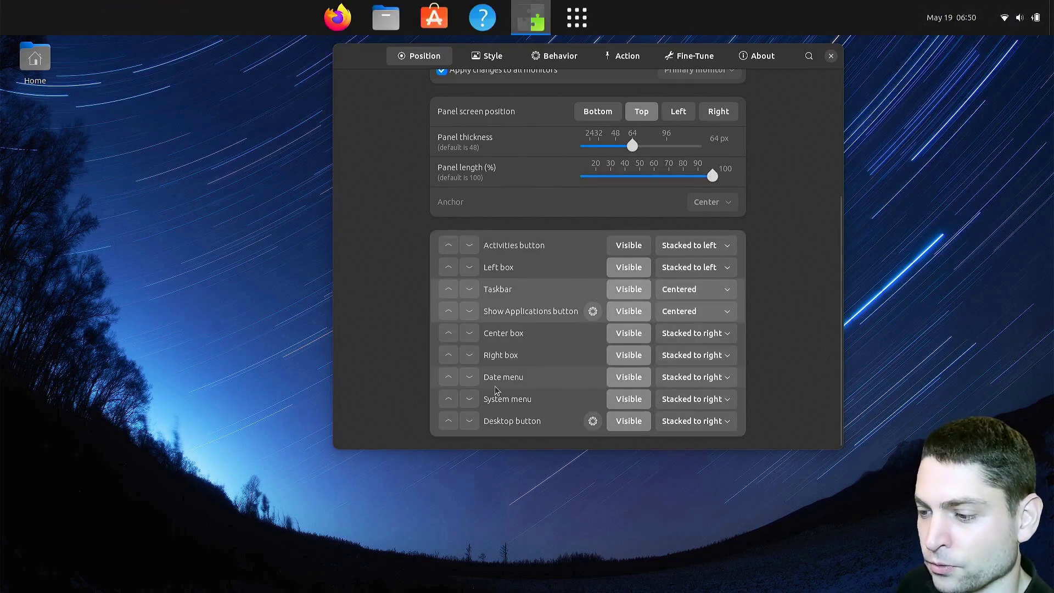
click(469, 376)
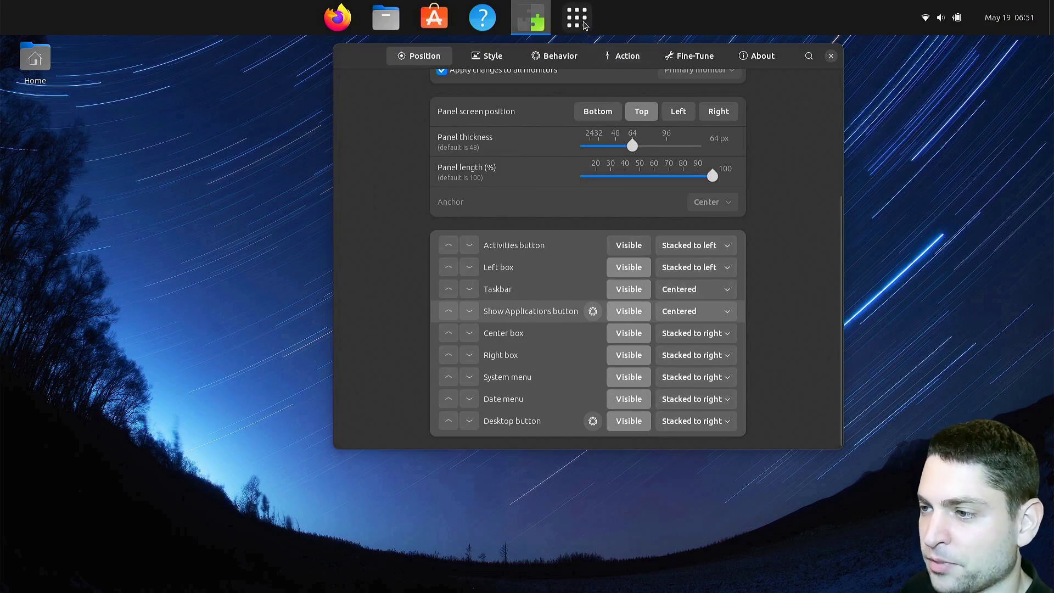
click(593, 312)
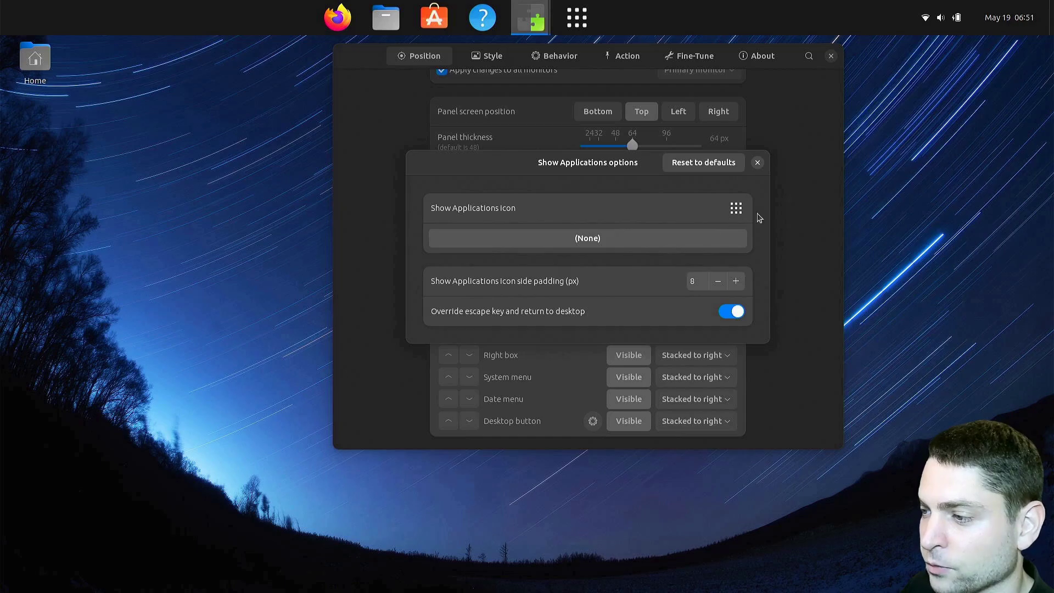
click(758, 163)
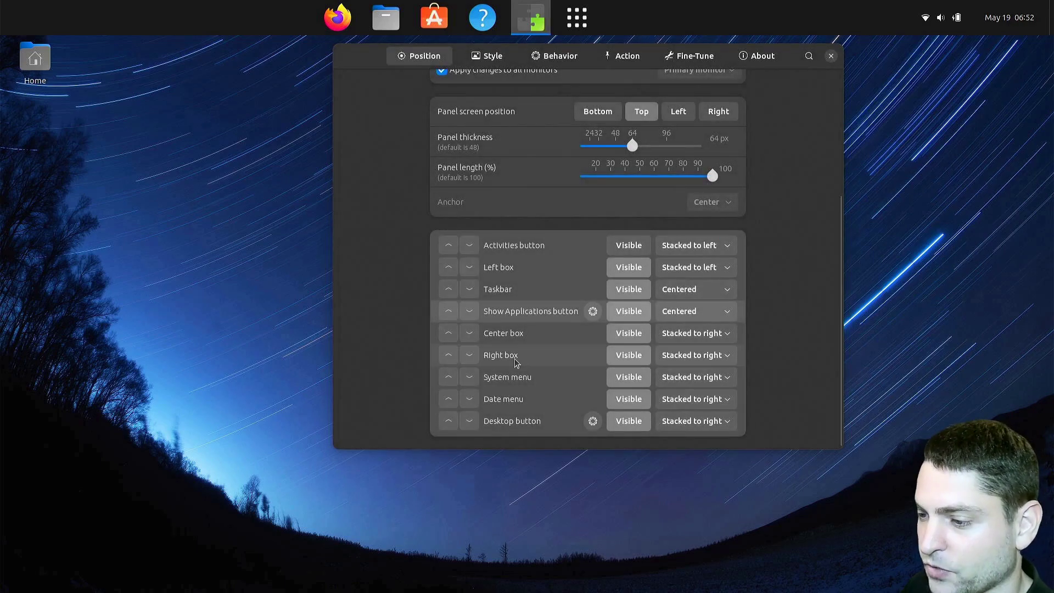
- Put Right and Center boxes above Taskbar, hide Show Applications and Desktop buttons, Taskbar at Monitor Center
click(449, 358)
click(449, 333)
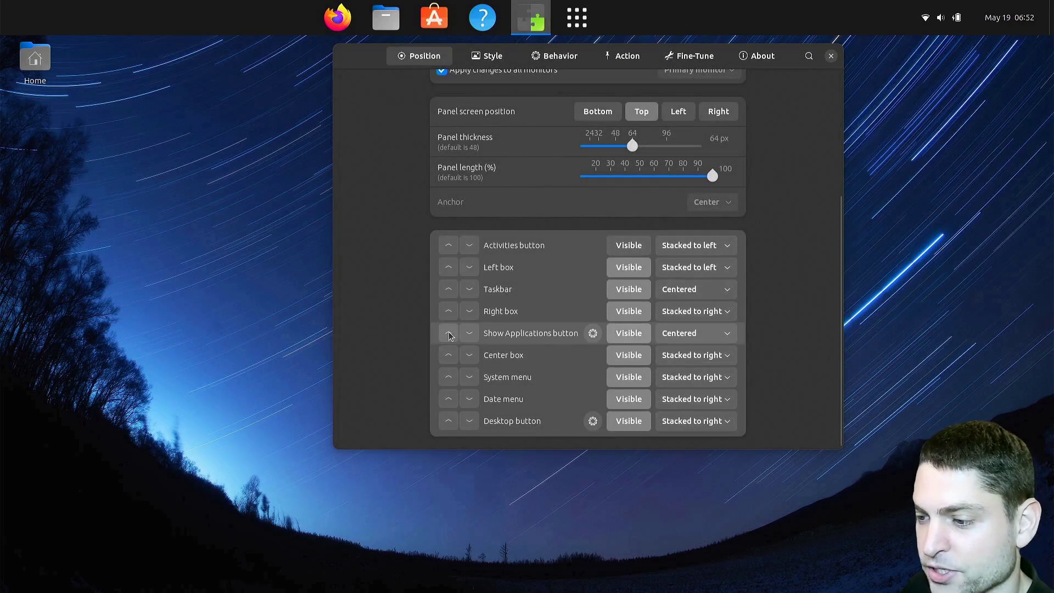
click(449, 355)
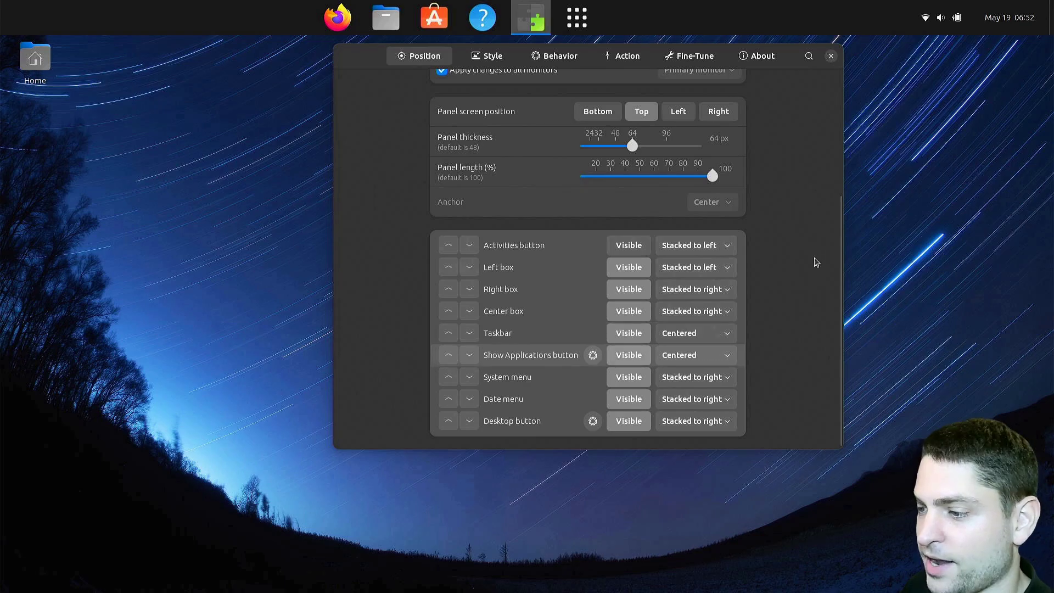
click(636, 357)
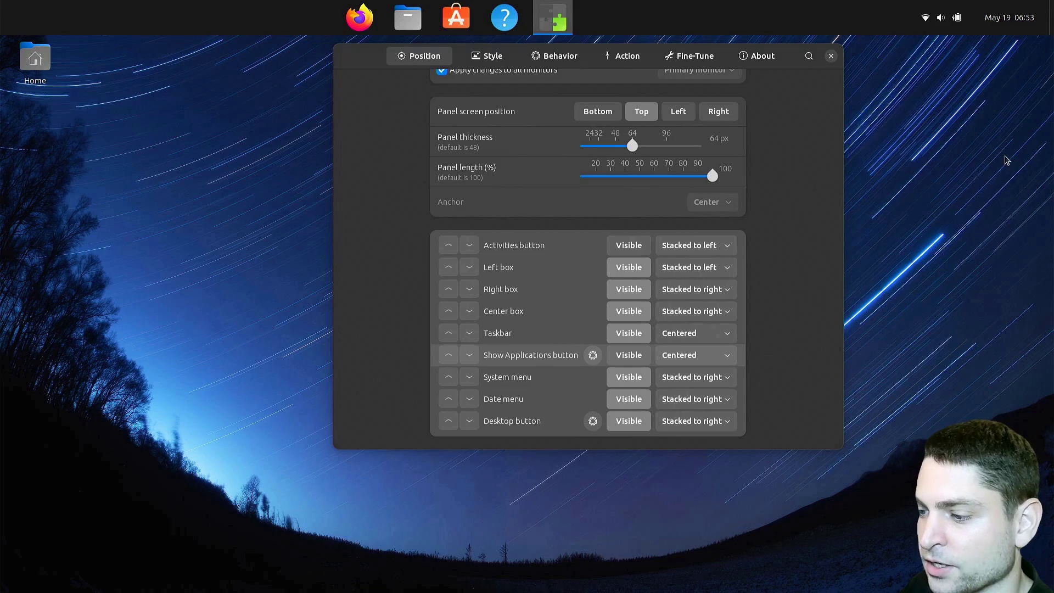
click(633, 424)
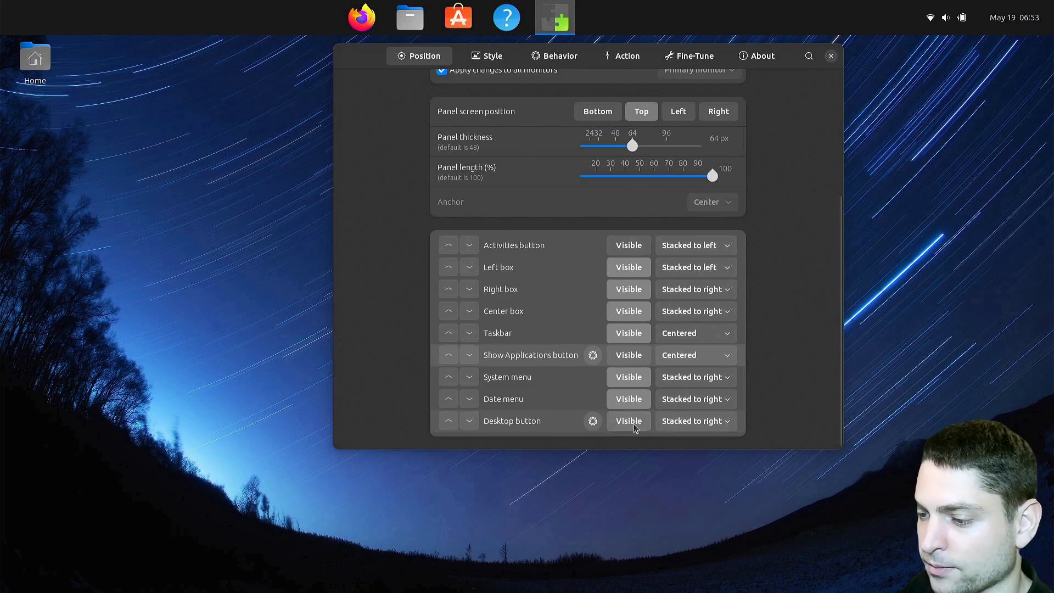
click(728, 335)
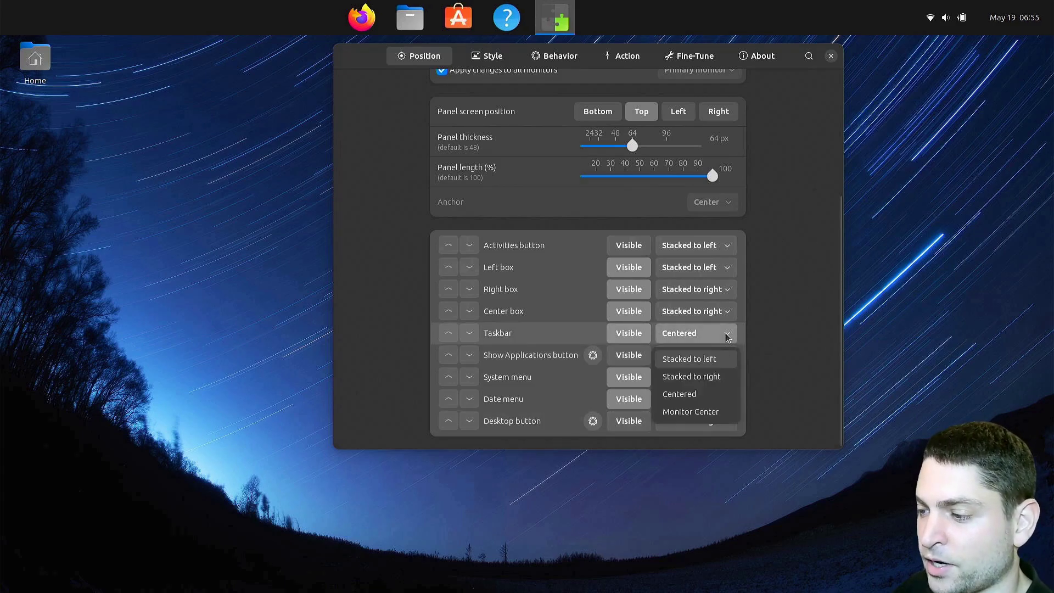
click(702, 419)
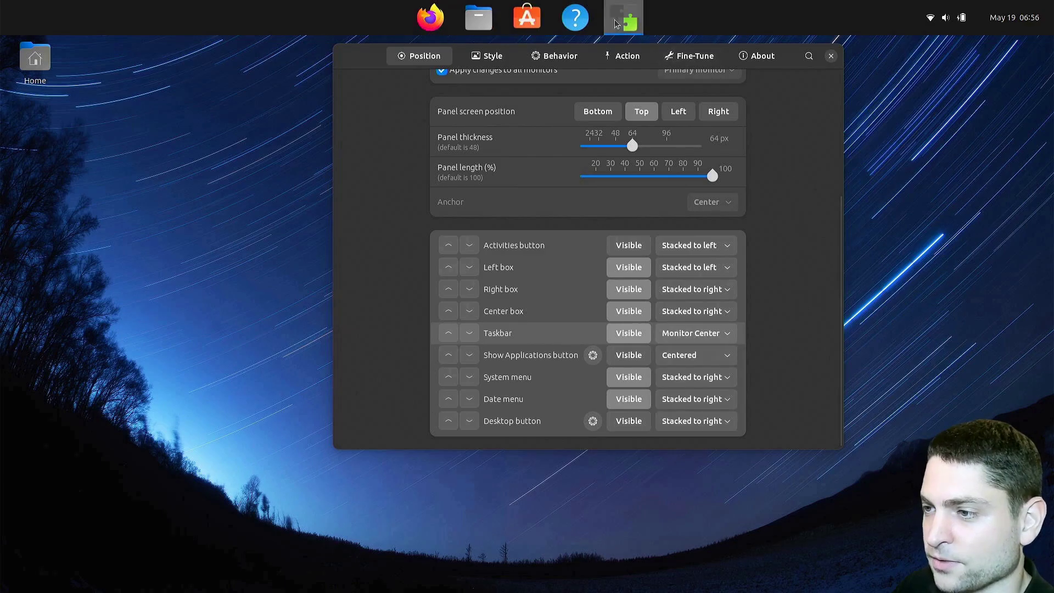
- On the Style page, set App Icon Padding to 2 px and enable hover animation
click(490, 57)
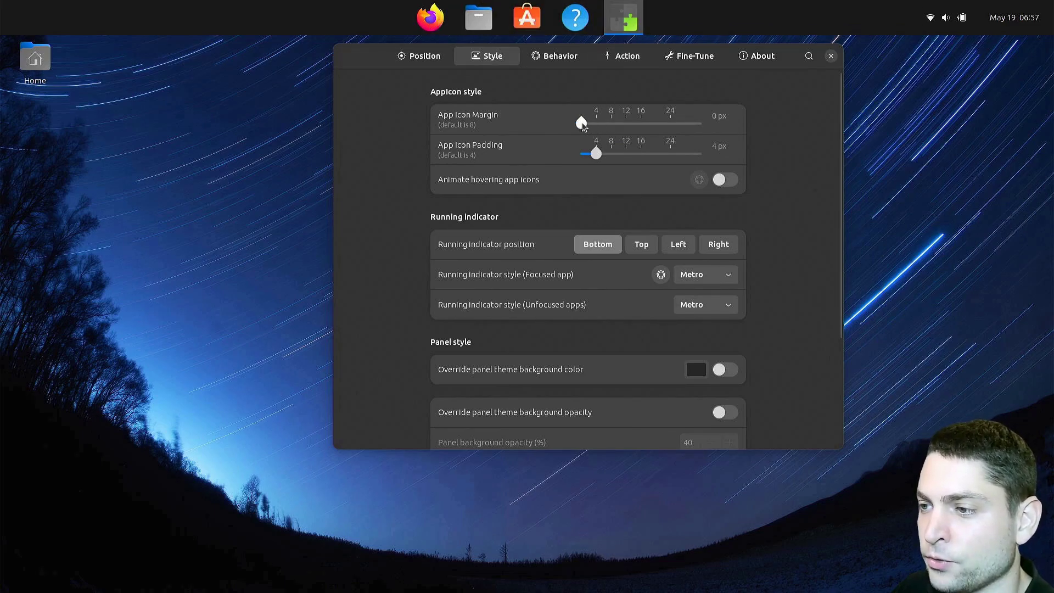
drag(597, 154, 589, 154)
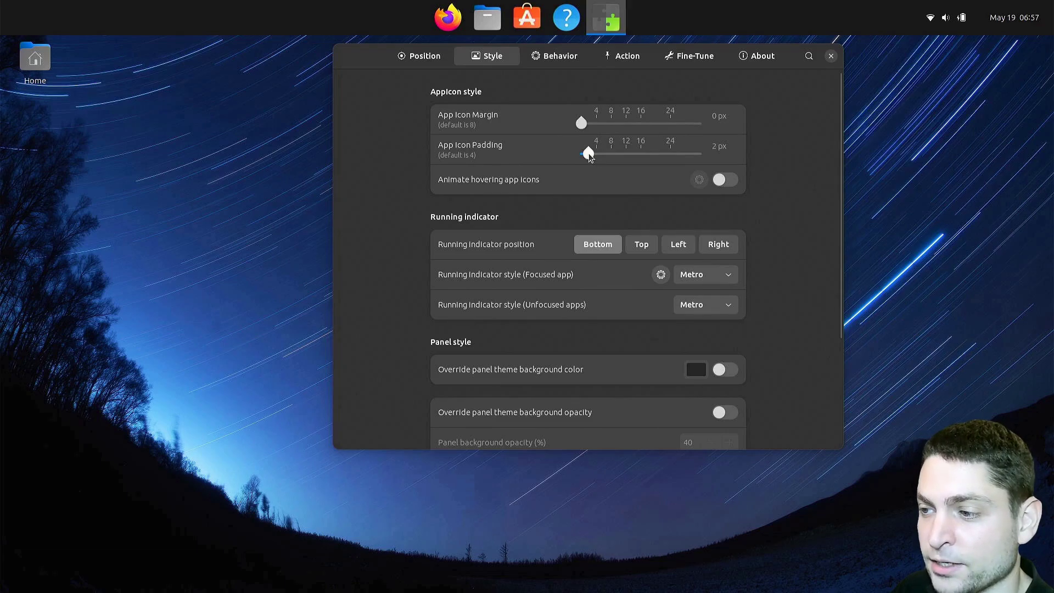
click(725, 180)
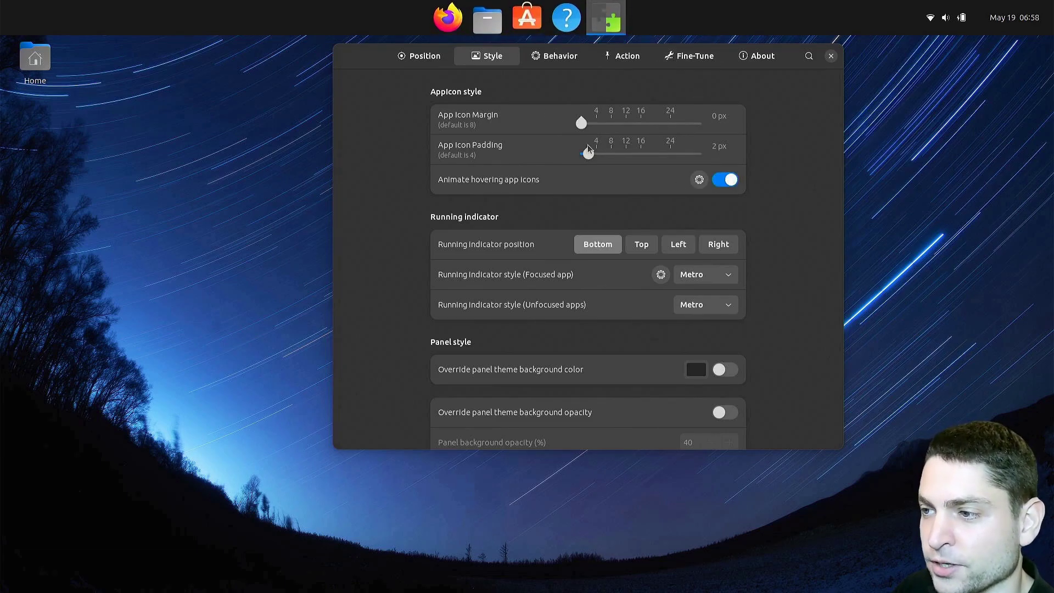
- In the animation options keep Simple type, try 130% zoom, then reset to defaults
click(699, 180)
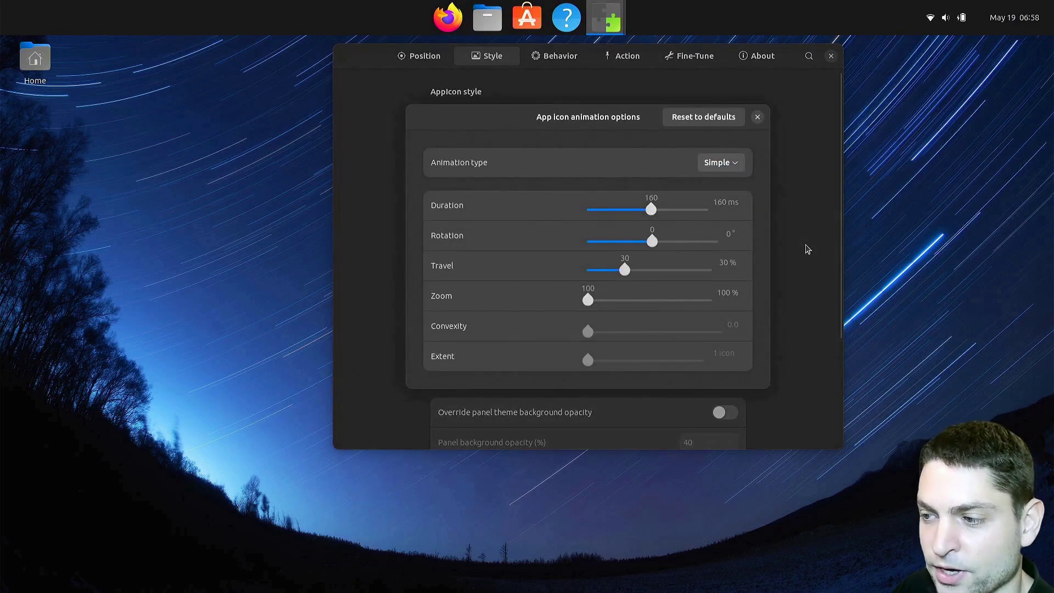
click(744, 163)
click(714, 188)
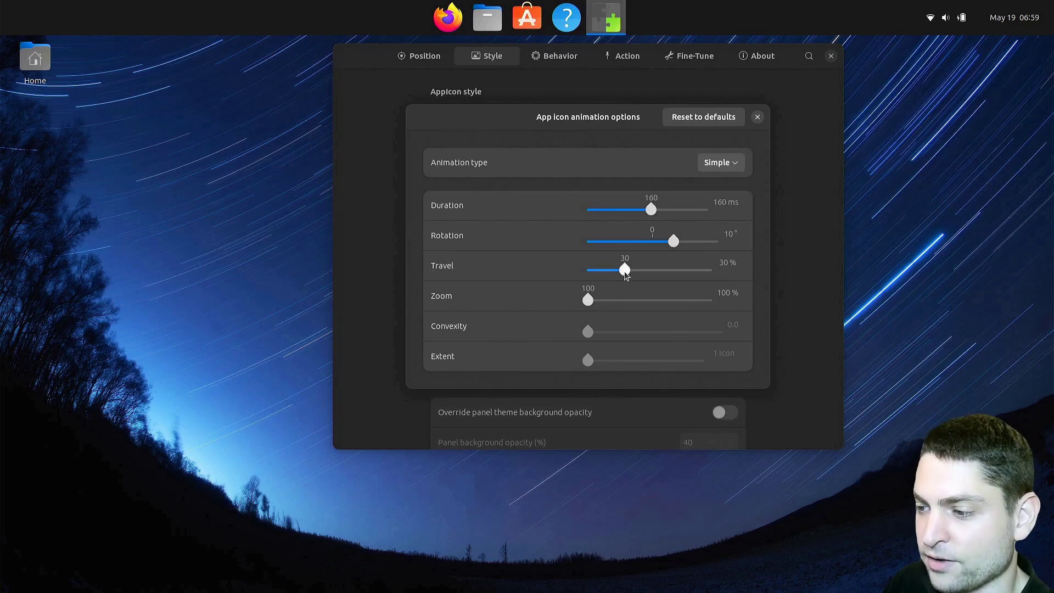
drag(588, 299, 612, 300)
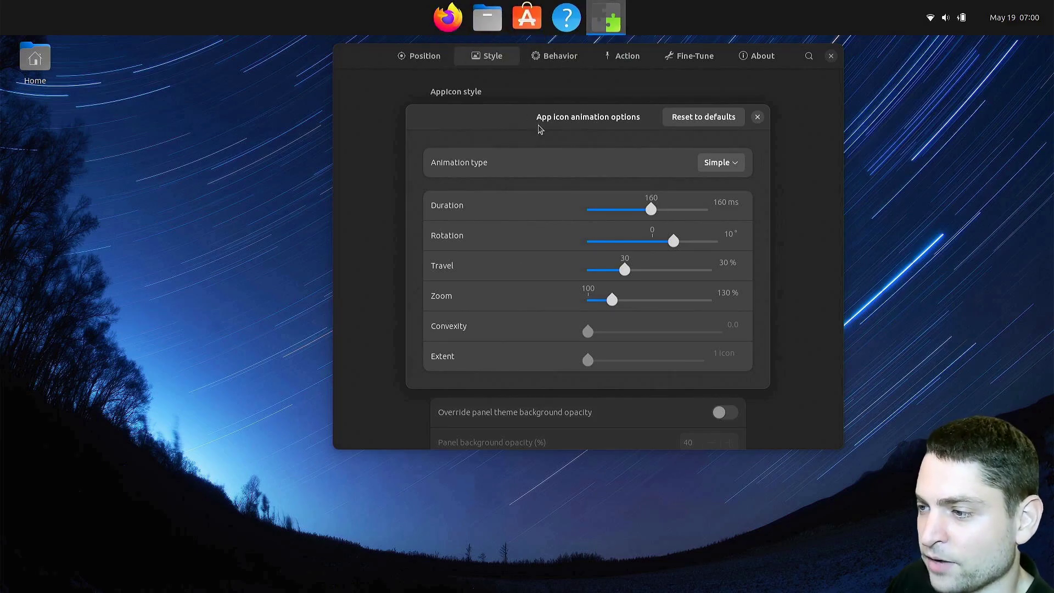
click(715, 122)
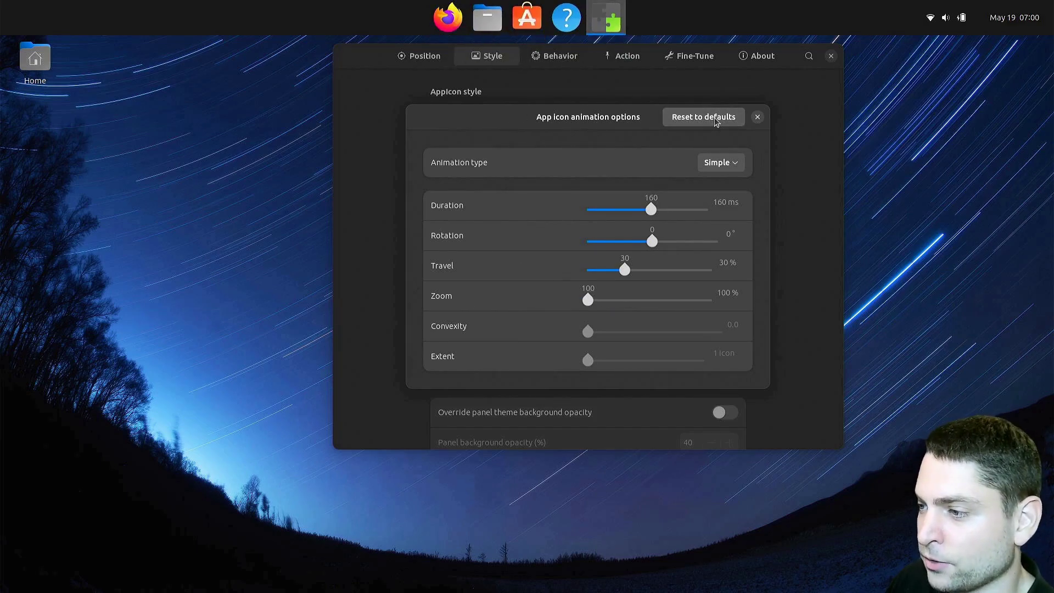
- Close the animation options and set the running indicator position to Top
click(756, 118)
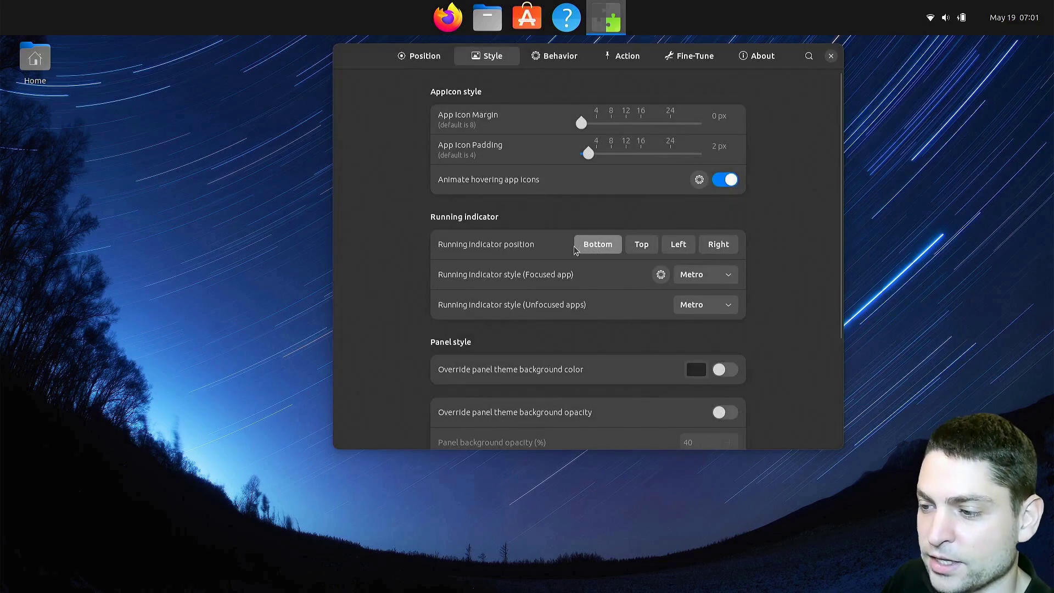
click(644, 247)
click(679, 247)
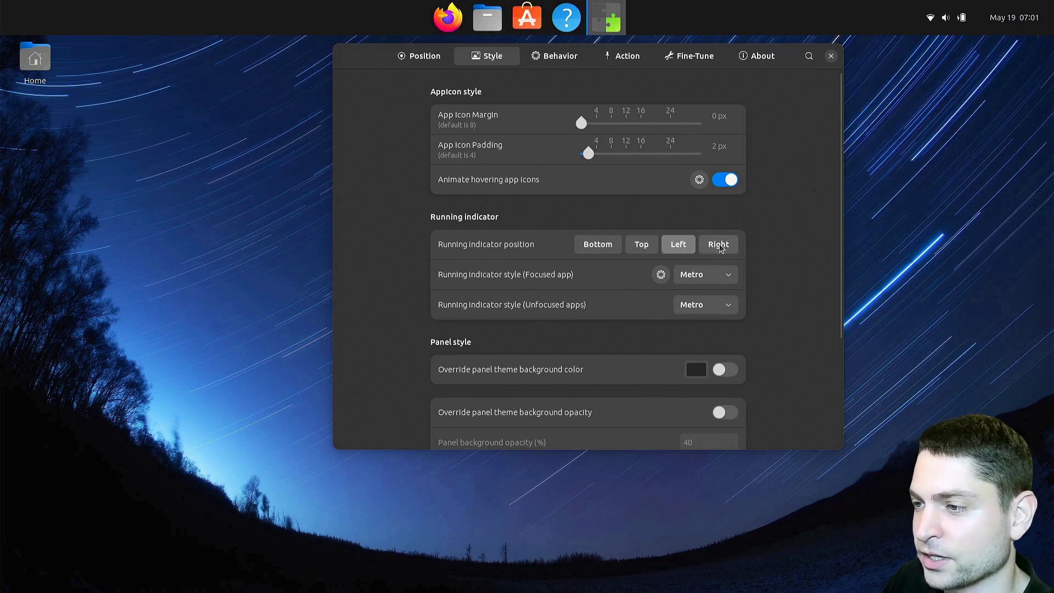
click(720, 248)
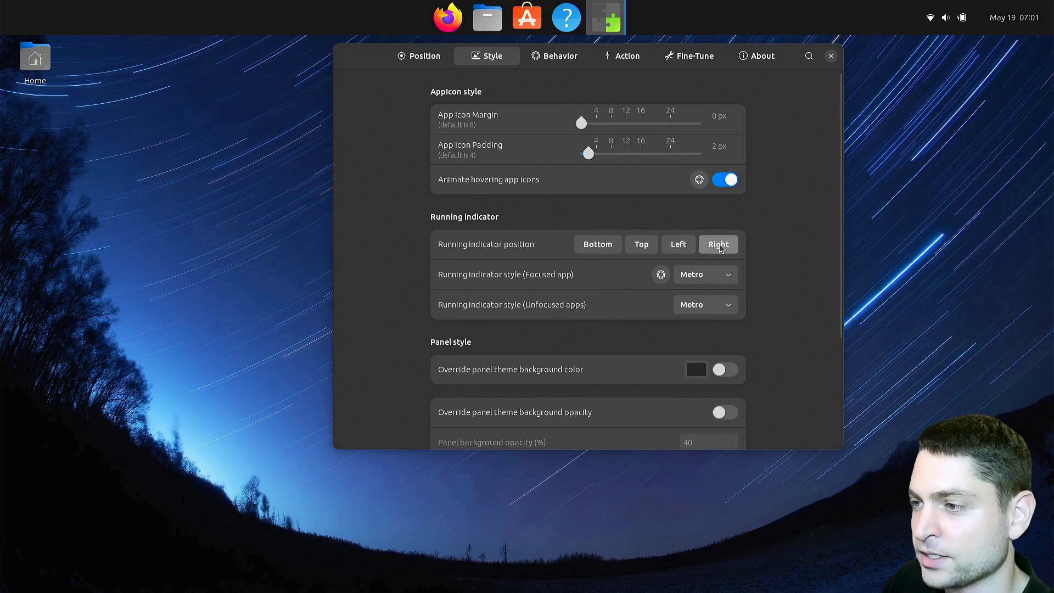
click(646, 248)
- Use Squares for the focused app indicator and Dots for unfocused apps
click(728, 276)
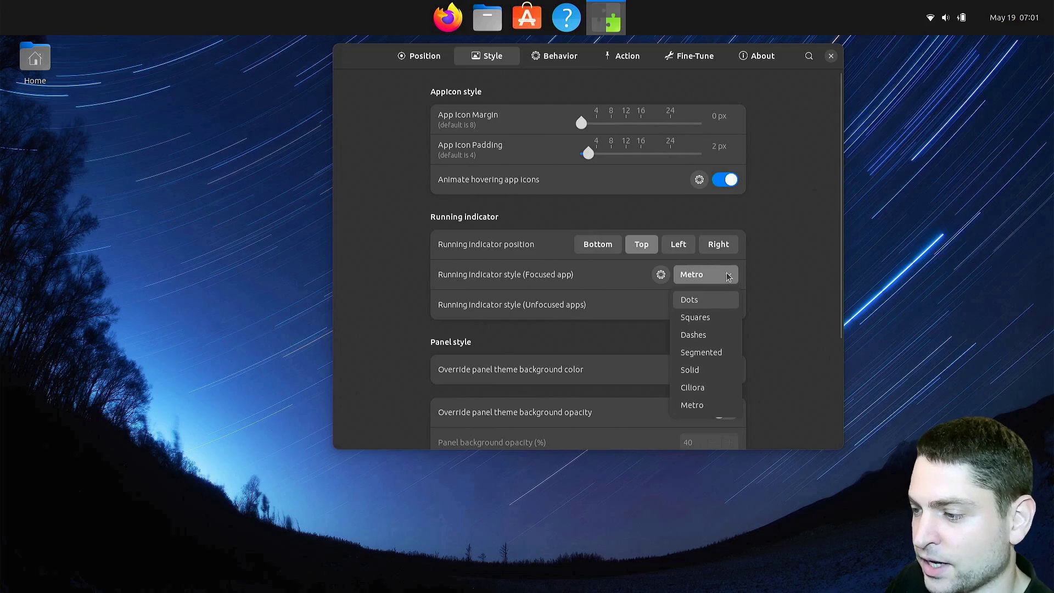
click(697, 318)
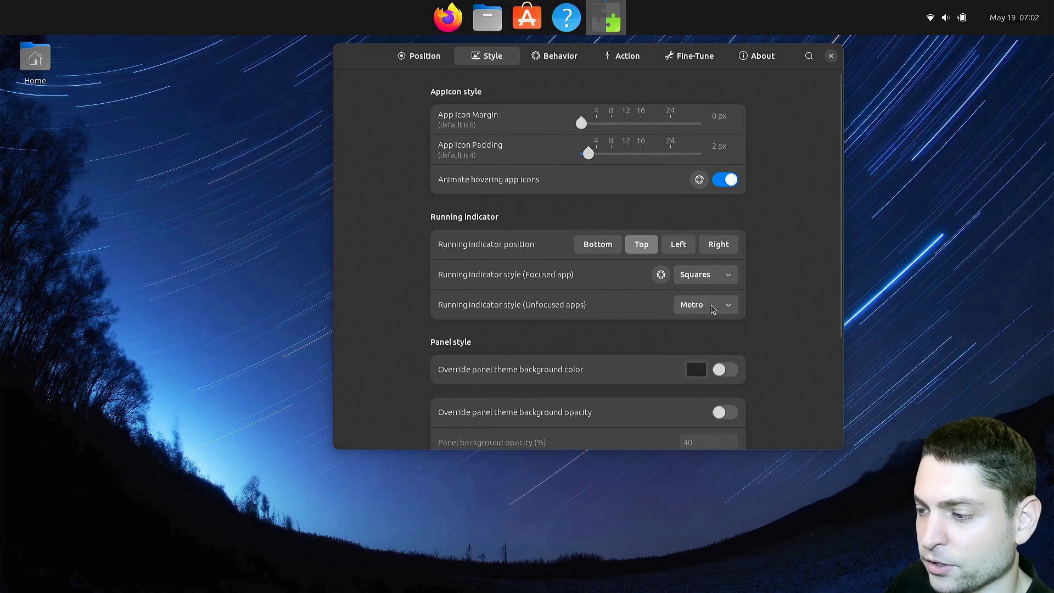
click(714, 308)
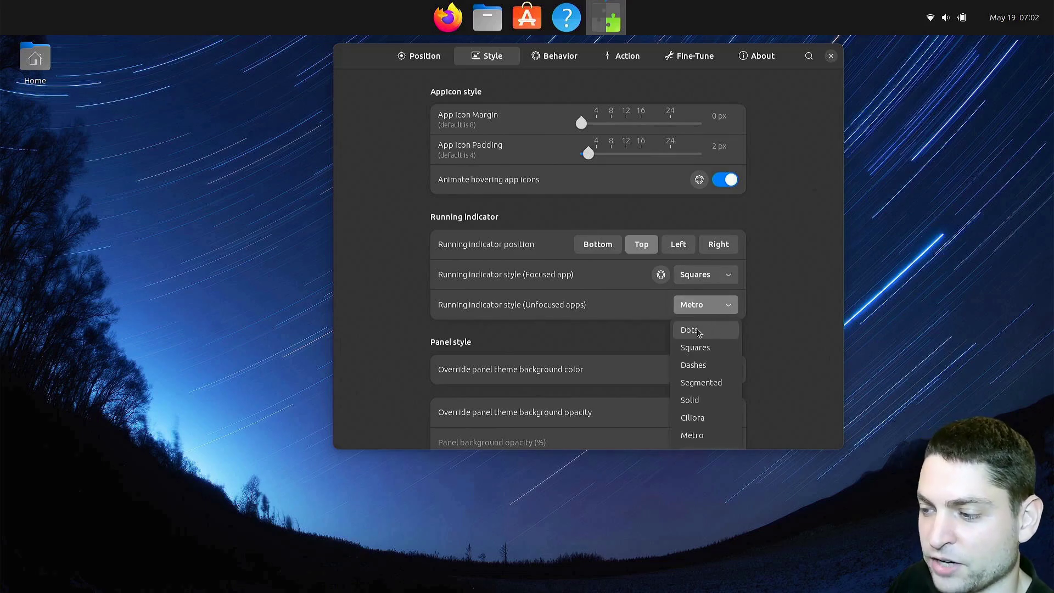
click(716, 335)
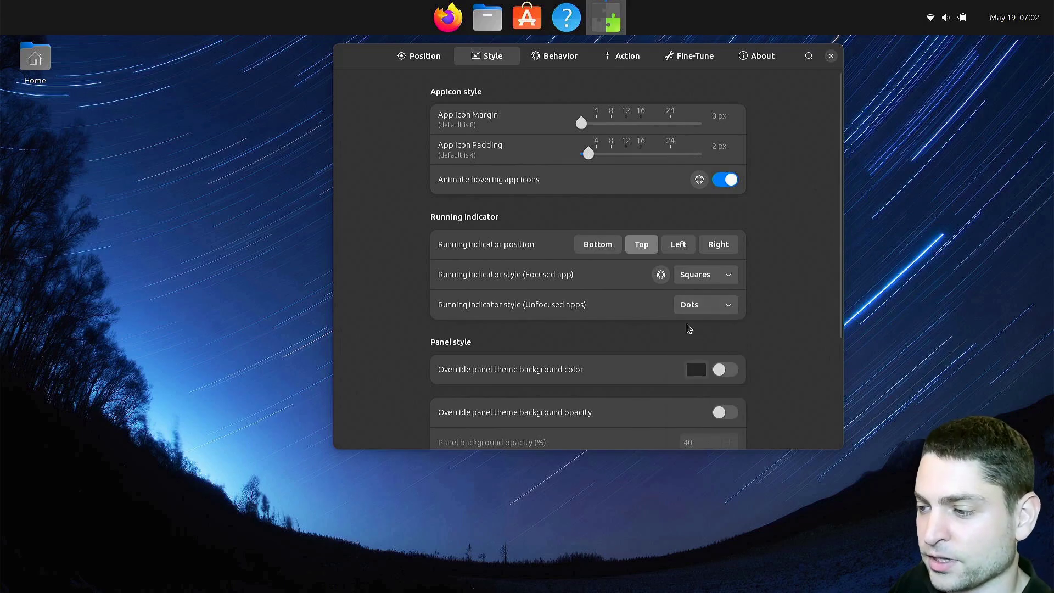
- Set indicator size to 5 px with Icon Dominant colour, and check it on the Files windows
click(661, 274)
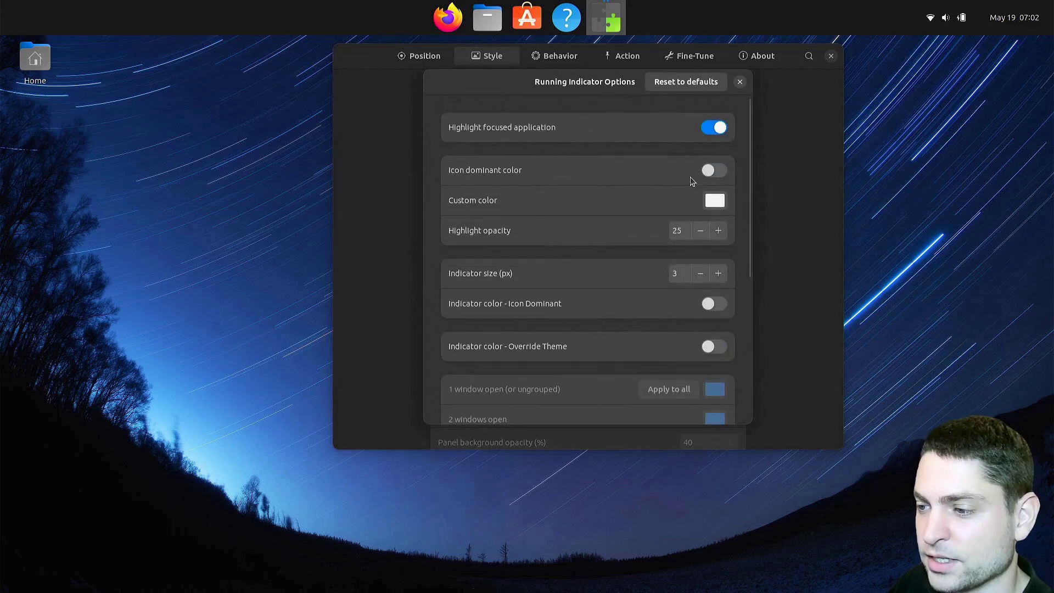
click(718, 273)
click(718, 273)
click(720, 305)
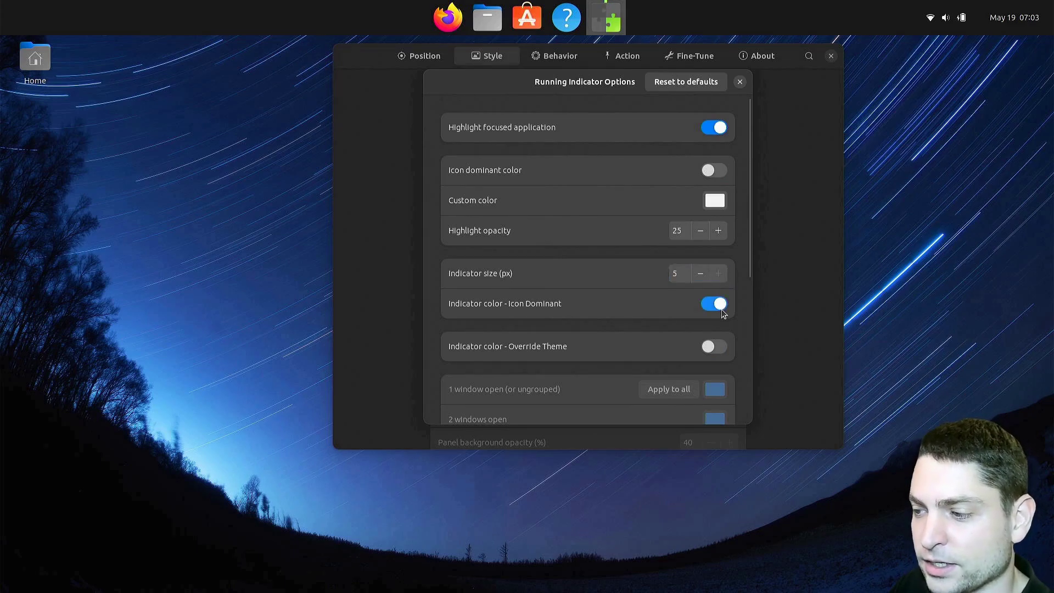
mouse_move(607, 22)
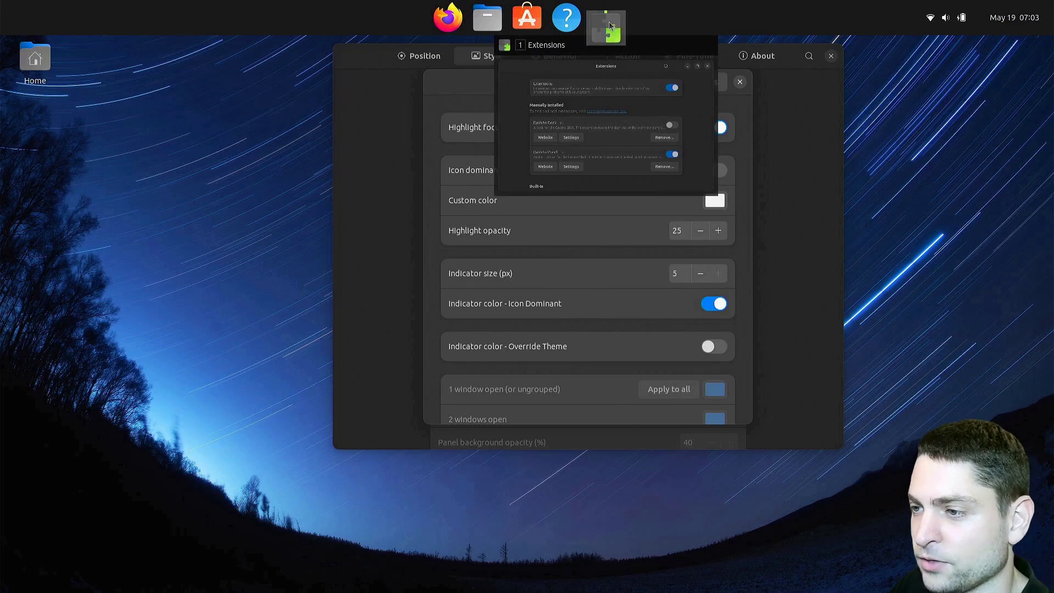
click(491, 21)
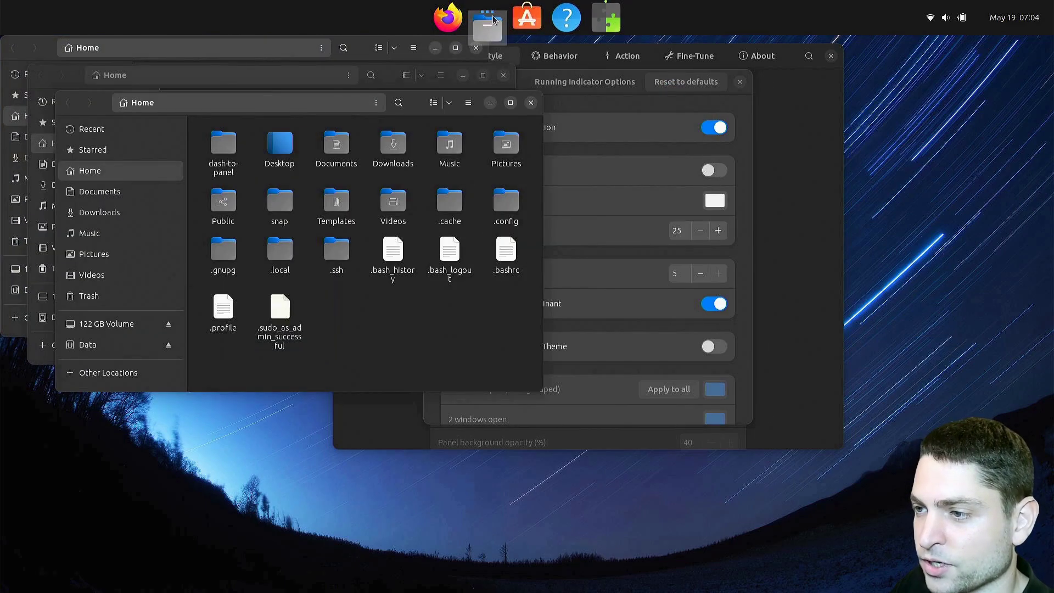
click(748, 258)
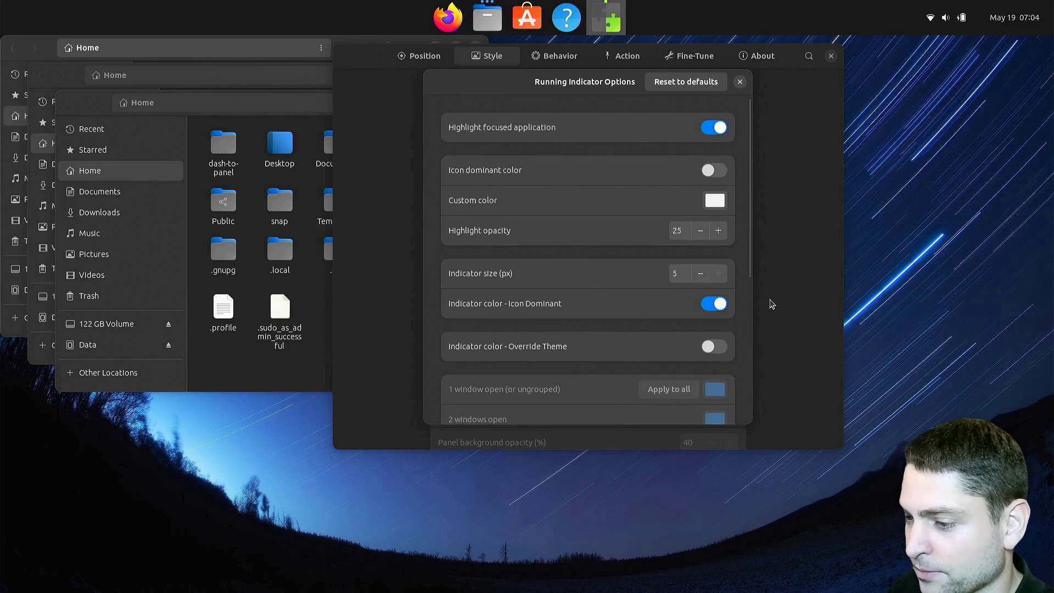
- Try an orange custom colour for three open windows, then revert to Icon Dominant colours
scroll(748, 344, down, 5)
scroll(749, 344, down, 1)
click(714, 138)
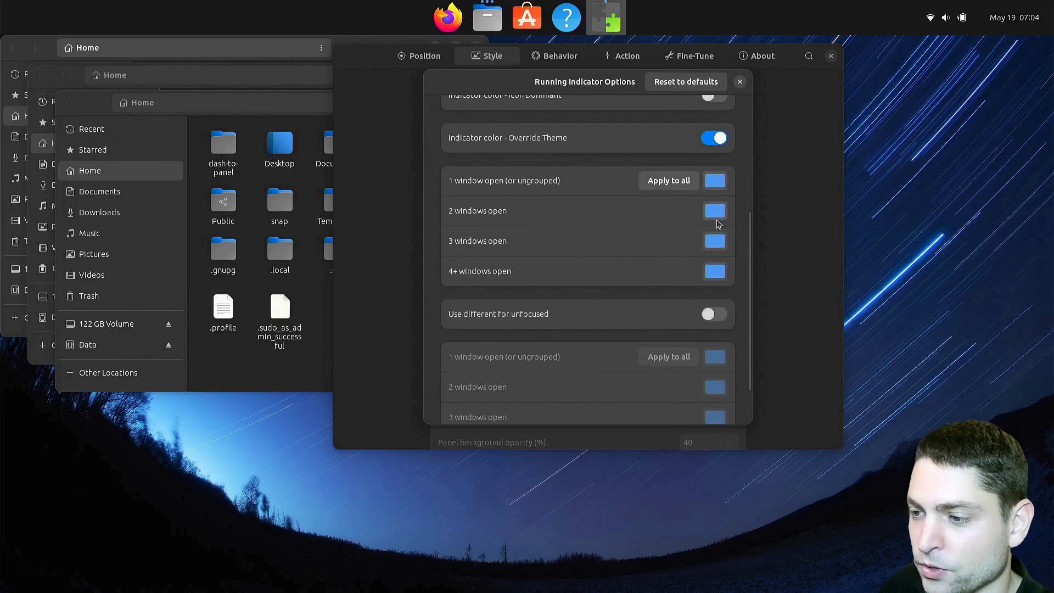
click(717, 240)
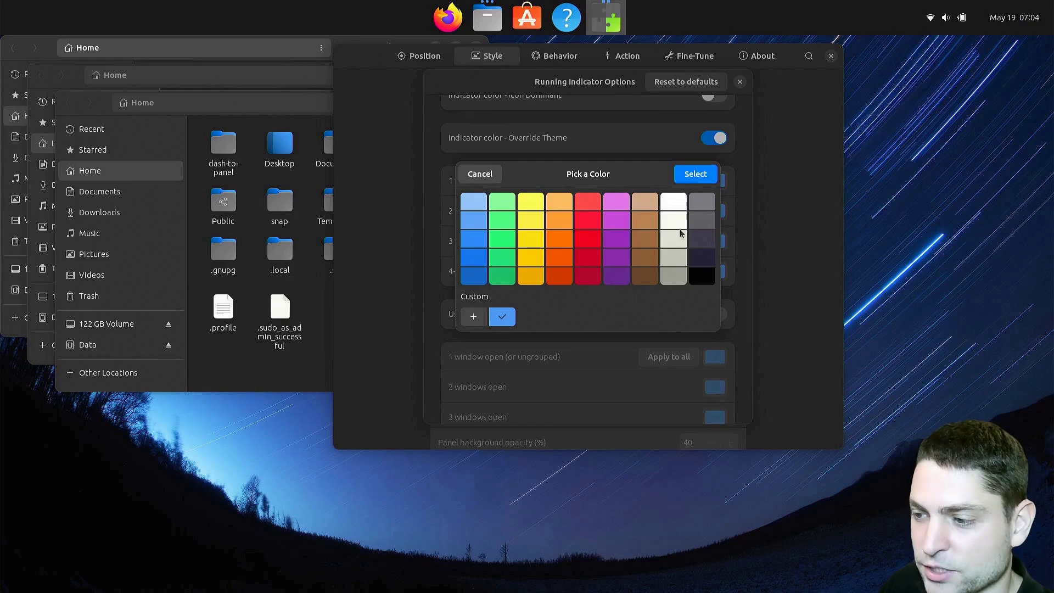
double_click(561, 236)
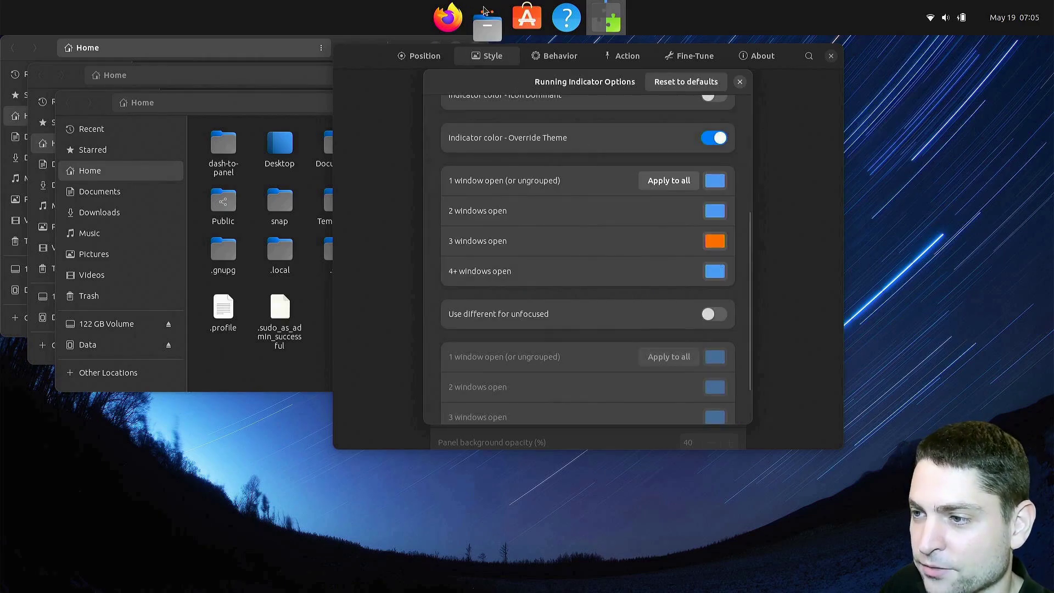
mouse_move(488, 17)
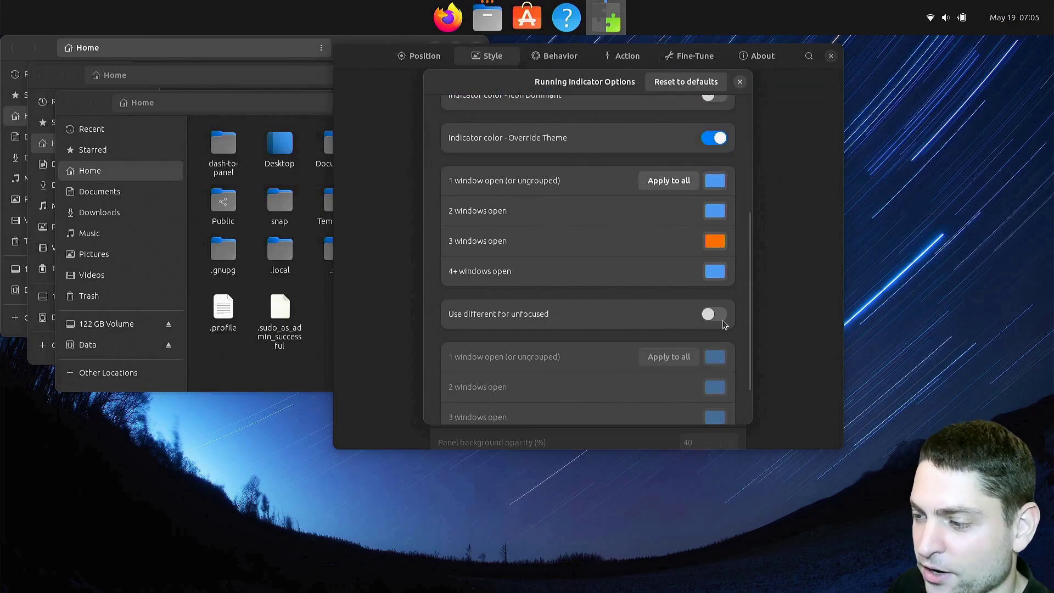
scroll(749, 230, down, 1)
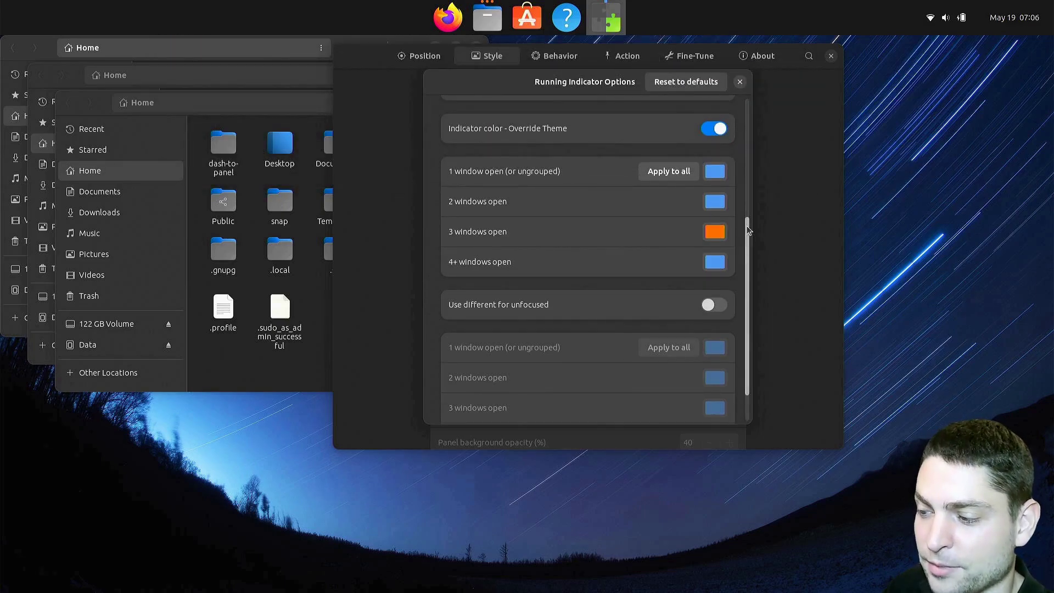
drag(749, 231, 749, 265)
scroll(743, 260, up, 8)
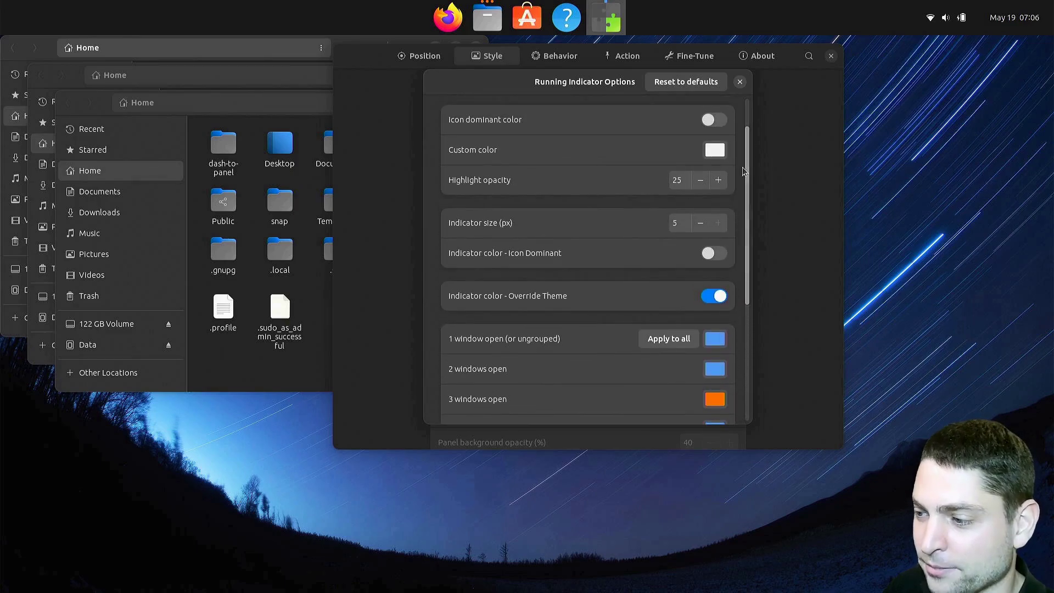
click(729, 251)
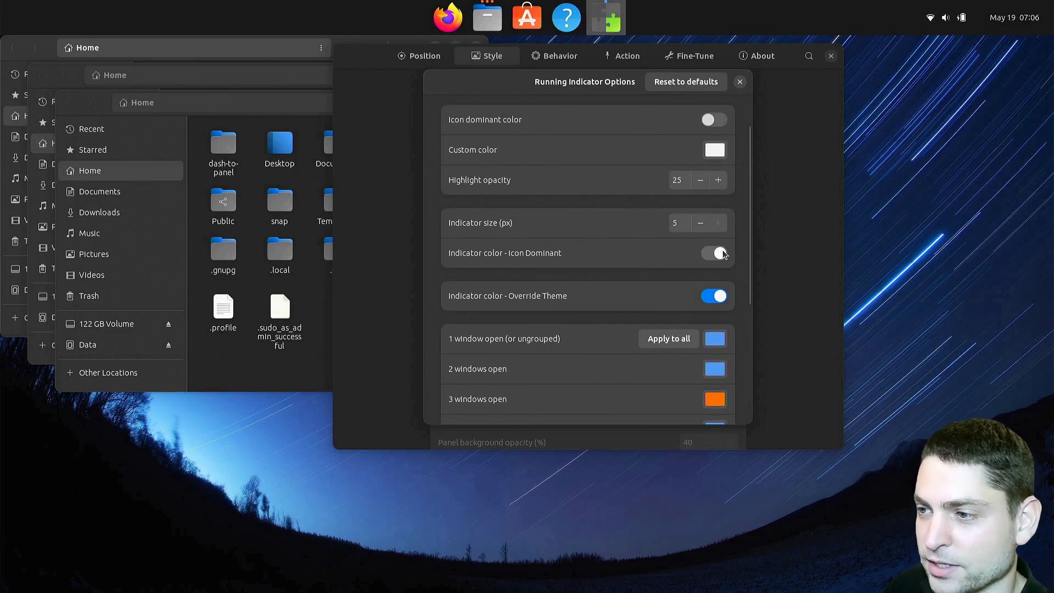
- Close the indicator options and override the panel background with a dark colour
click(740, 81)
scroll(841, 122, down, 6)
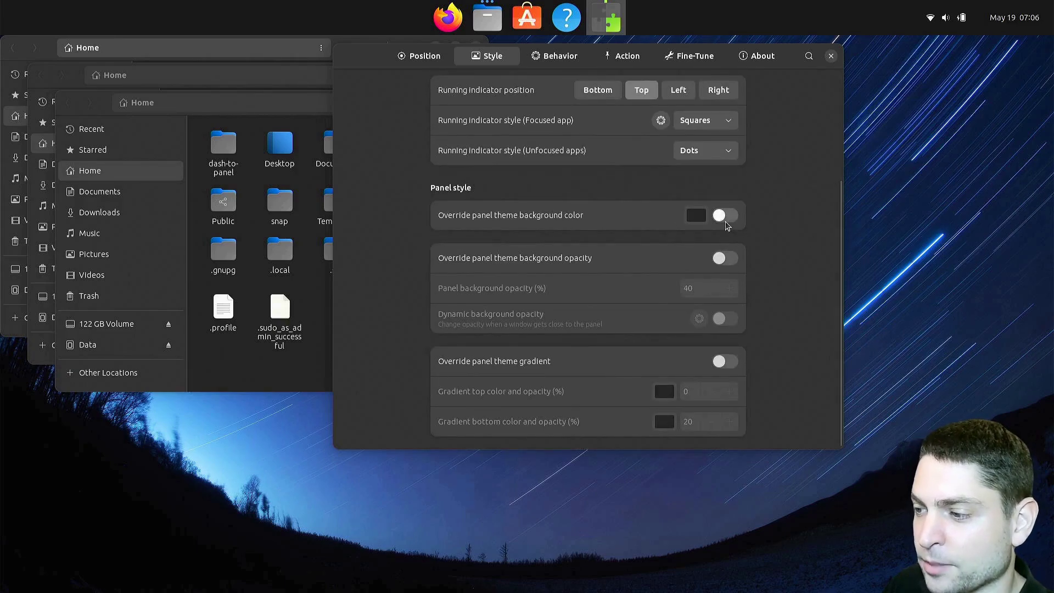
click(725, 215)
click(697, 215)
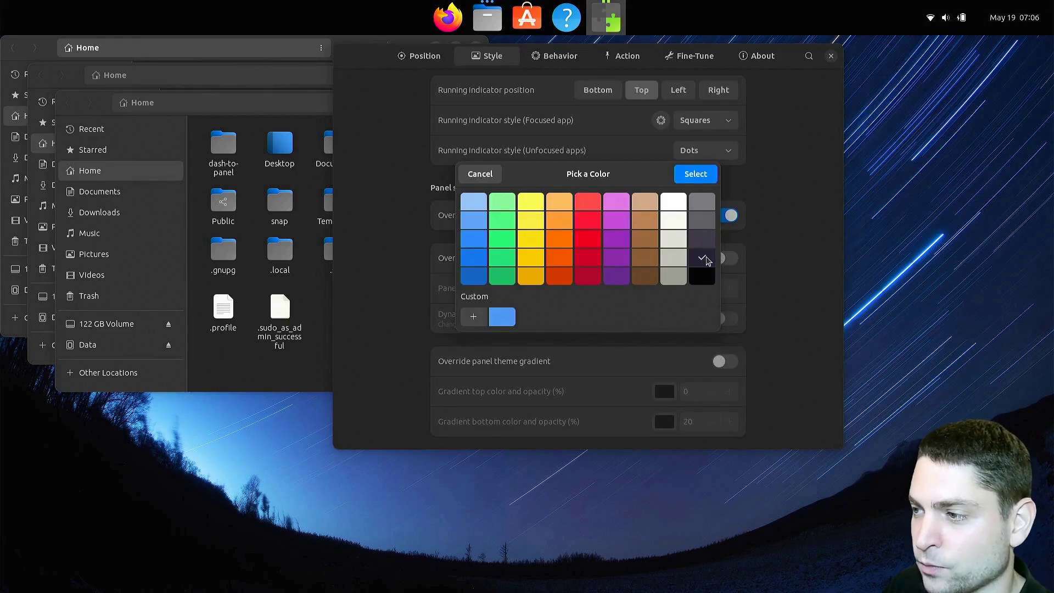
double_click(707, 260)
- Override panel opacity at 50, and enable dynamic opacity and a custom gradient
click(725, 258)
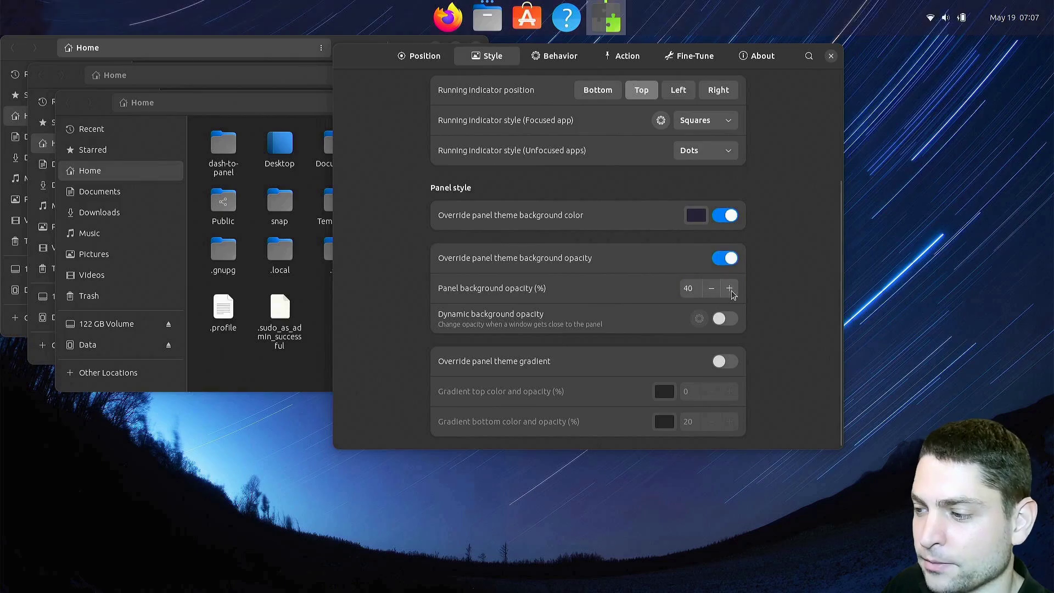
click(731, 289)
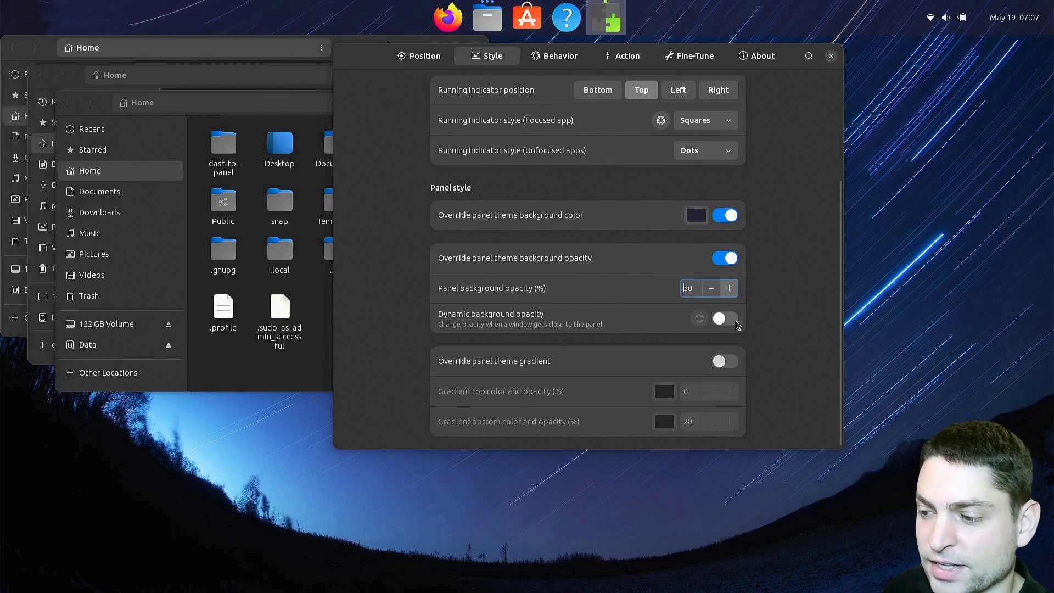
click(736, 321)
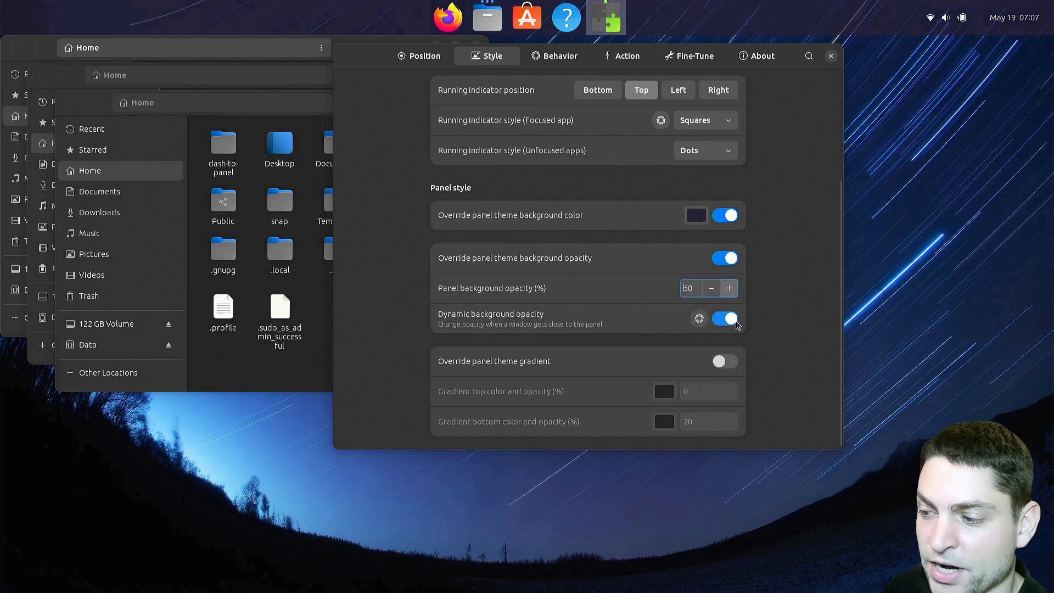
click(736, 358)
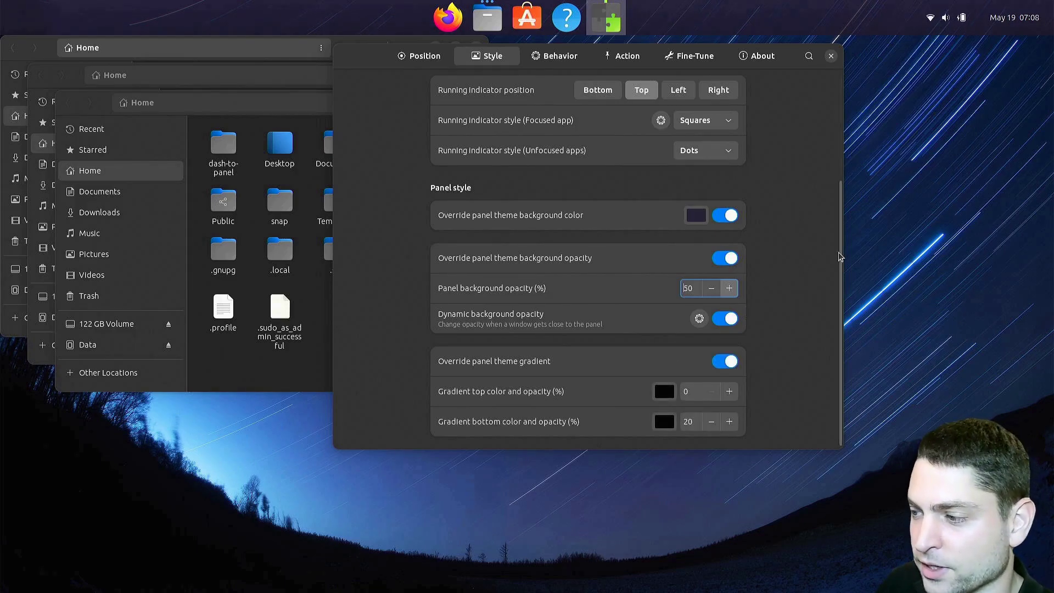
- On the Behavior tab, keep favorite and running apps shown and enable Show AppMenu button
scroll(838, 257, up, 5)
click(560, 59)
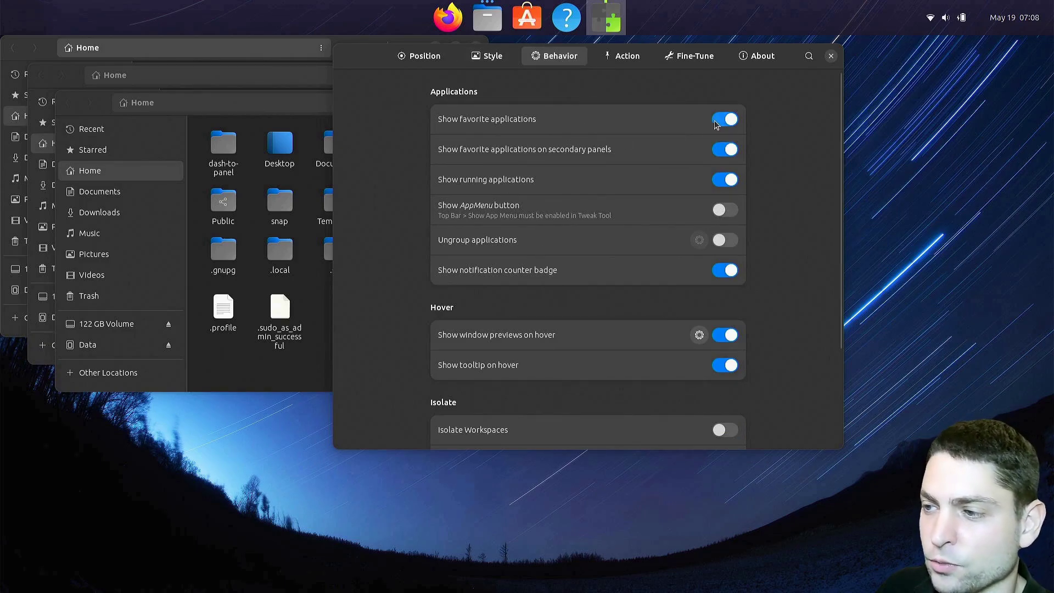
click(719, 121)
click(720, 123)
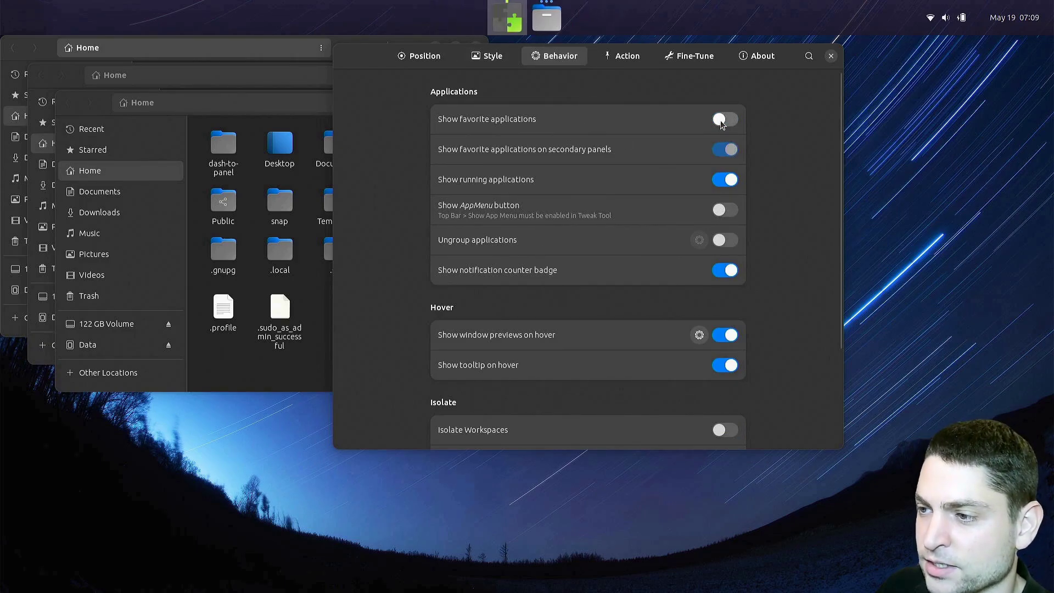
click(721, 186)
click(722, 186)
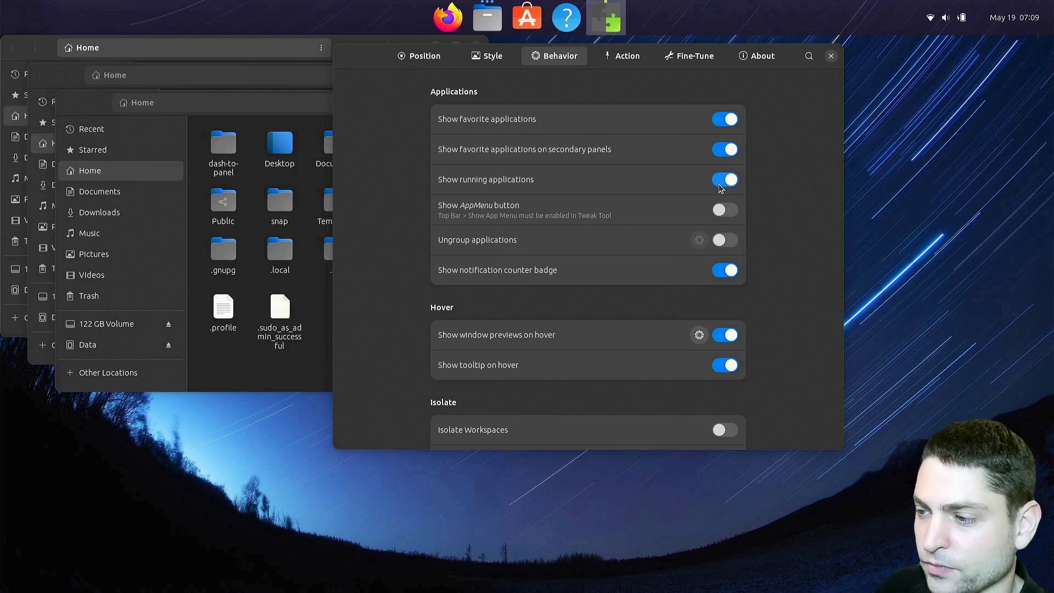
click(733, 210)
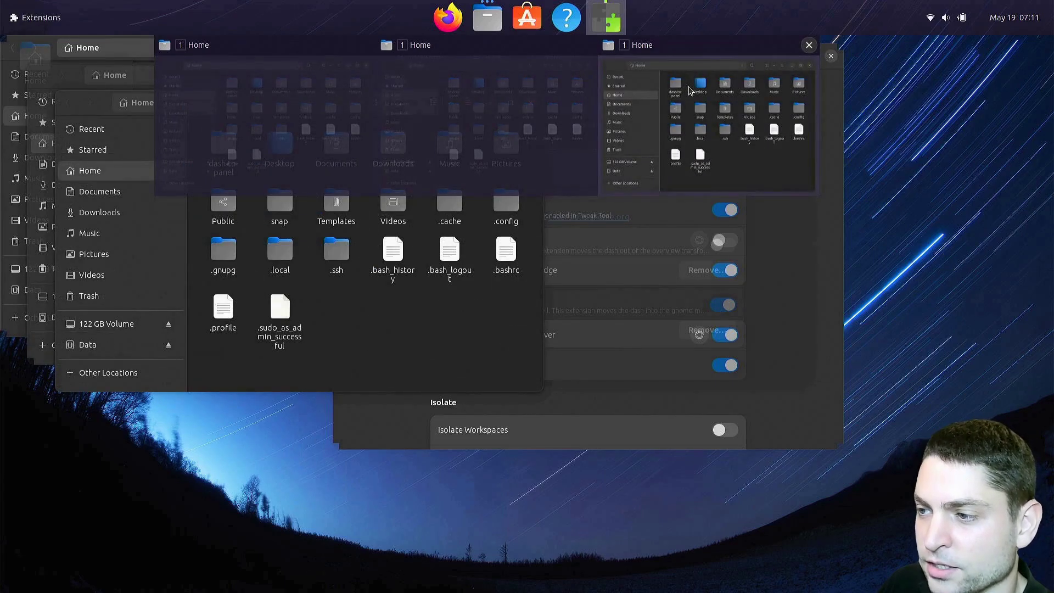
- Set the preferred window preview size to 150 px
click(813, 273)
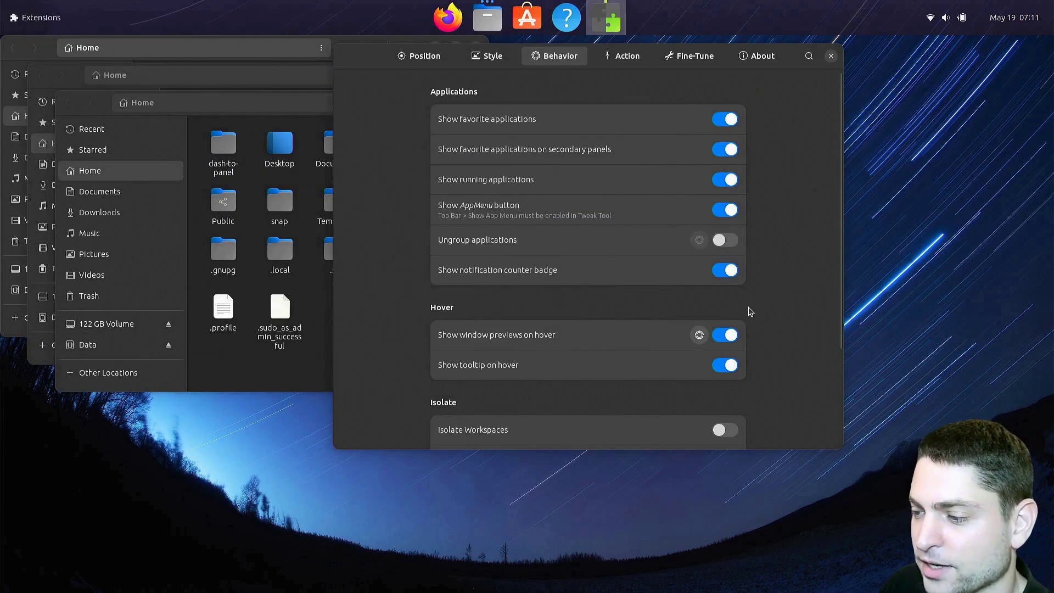
click(699, 335)
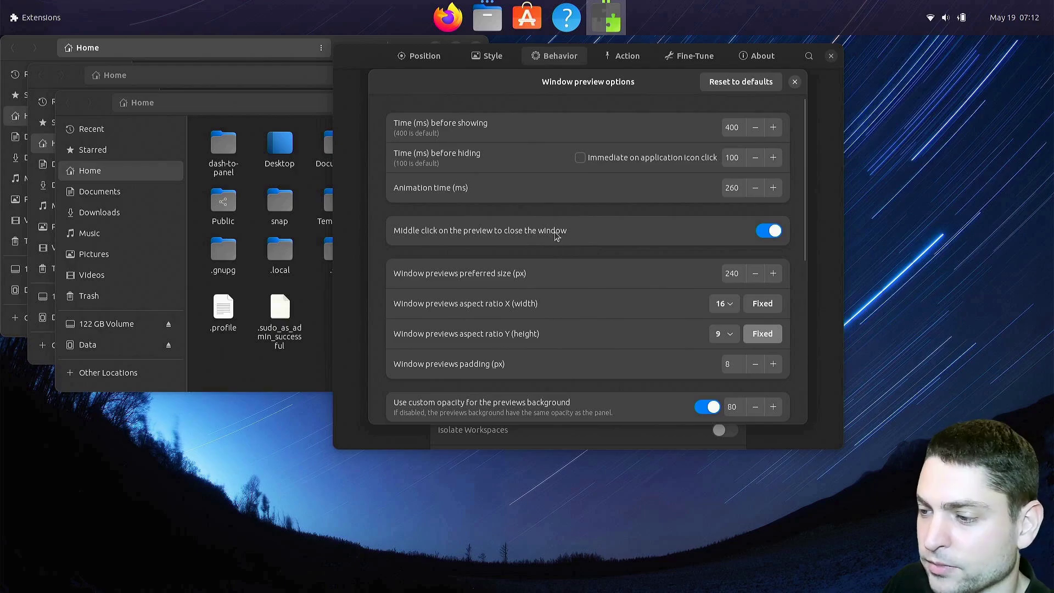
double_click(739, 273)
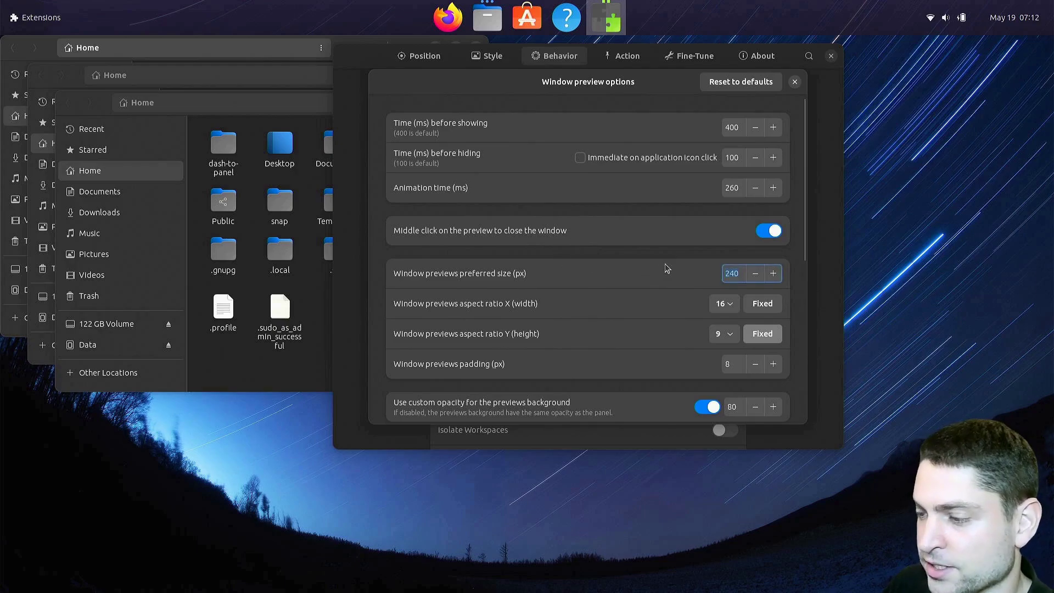
text(150)
- Put the preview close button at Bottom, and turn off preview headers and window peeking
scroll(666, 267, down, 6)
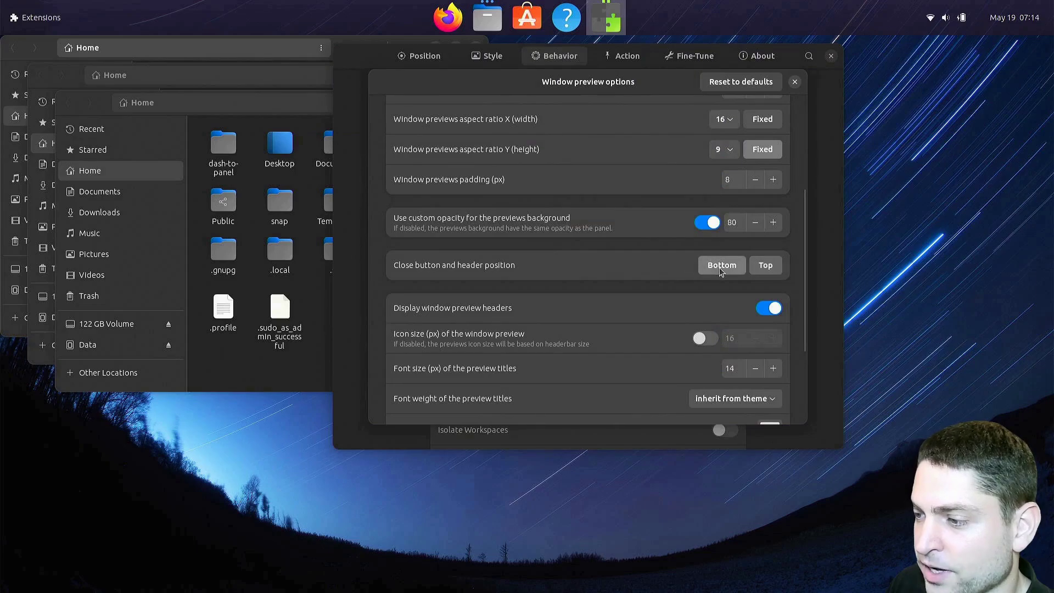
click(719, 268)
mouse_move(487, 22)
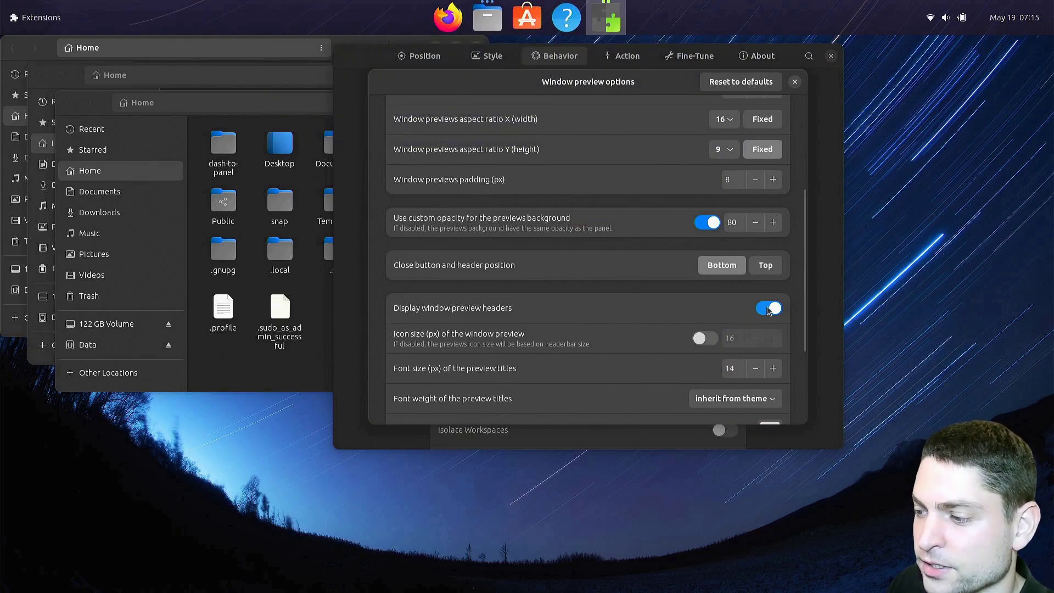
click(769, 308)
mouse_move(483, 3)
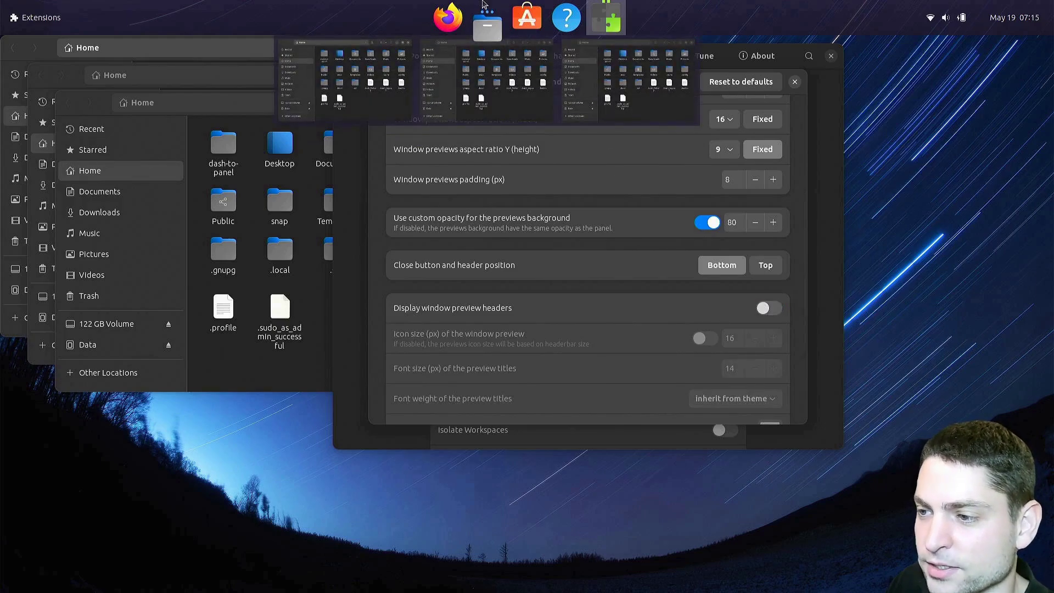
scroll(546, 327, down, 5)
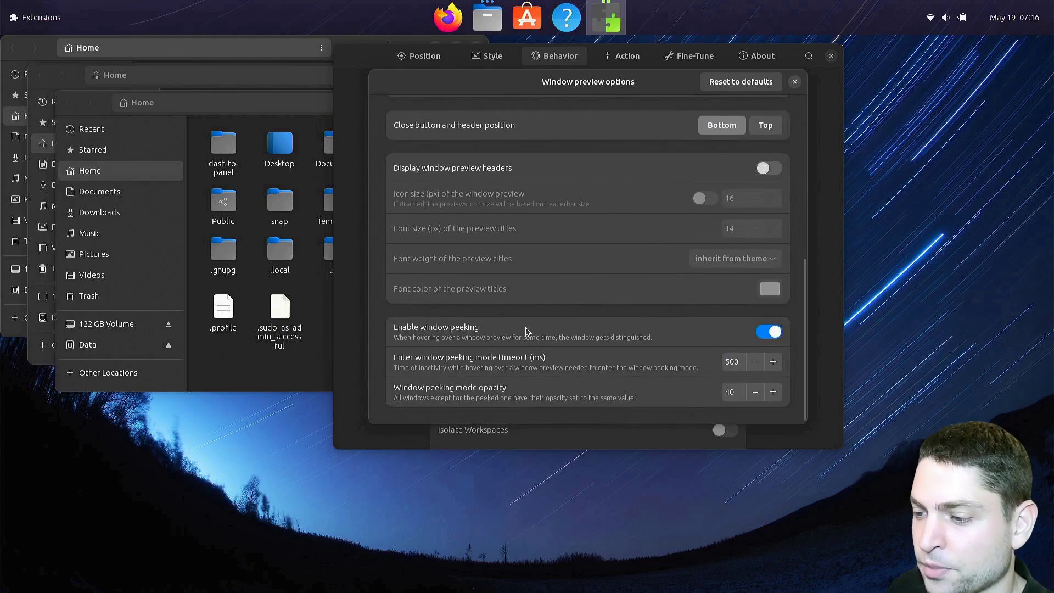
click(760, 335)
mouse_move(488, 19)
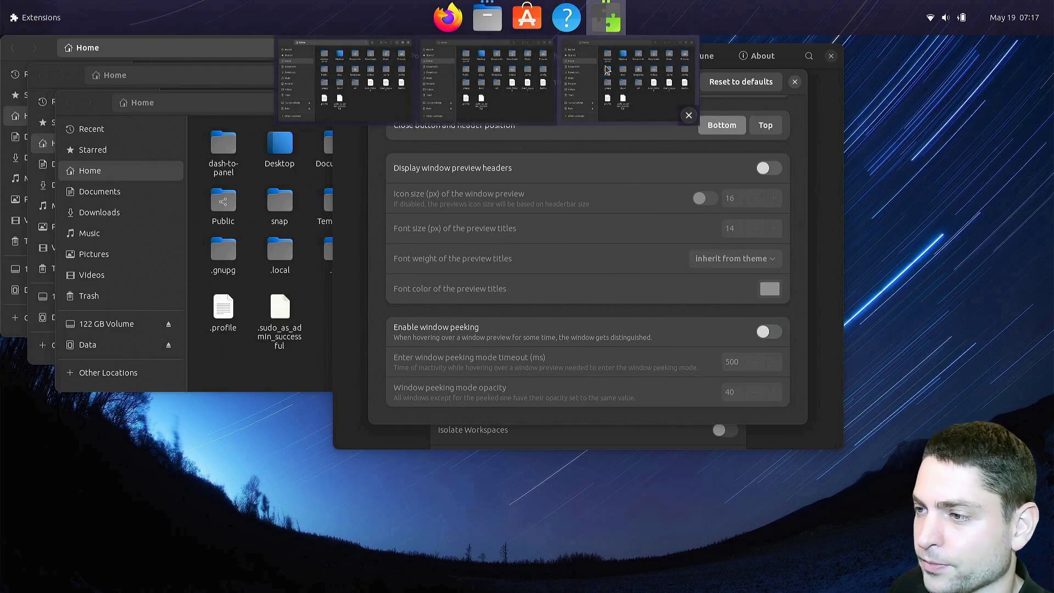
- Close the Window preview options and go to the Action page
click(795, 82)
scroll(816, 130, down, 4)
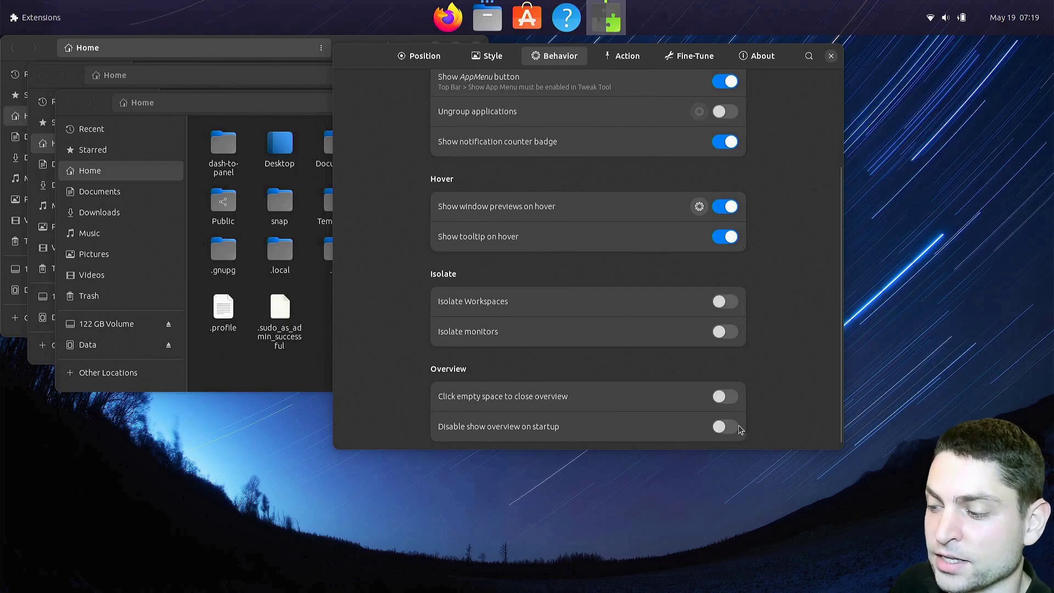
click(621, 60)
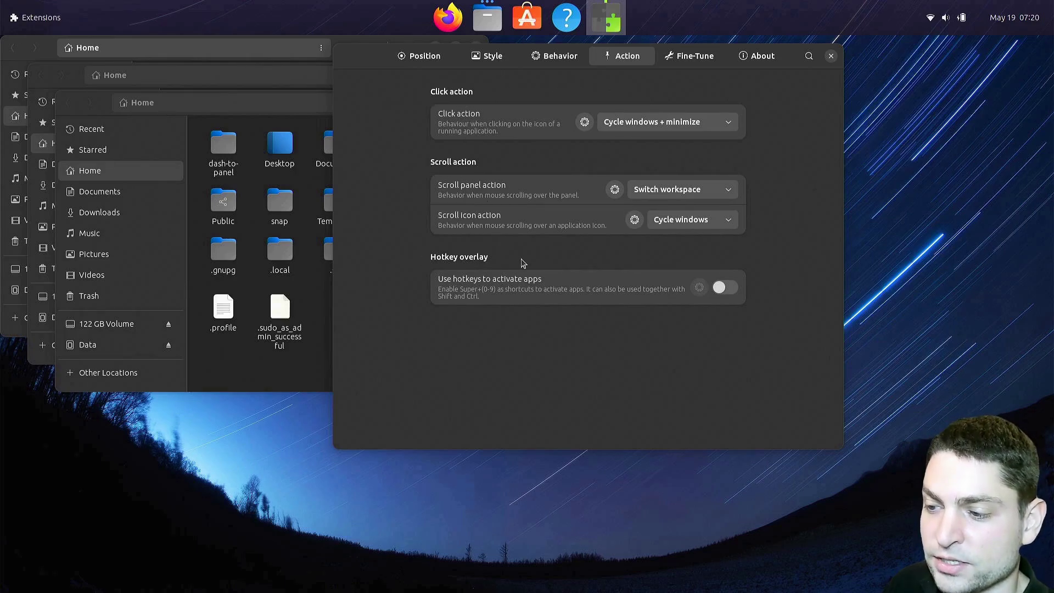
- Enable 'Use hotkeys to activate apps' and test it with Super+2 on Files
click(720, 287)
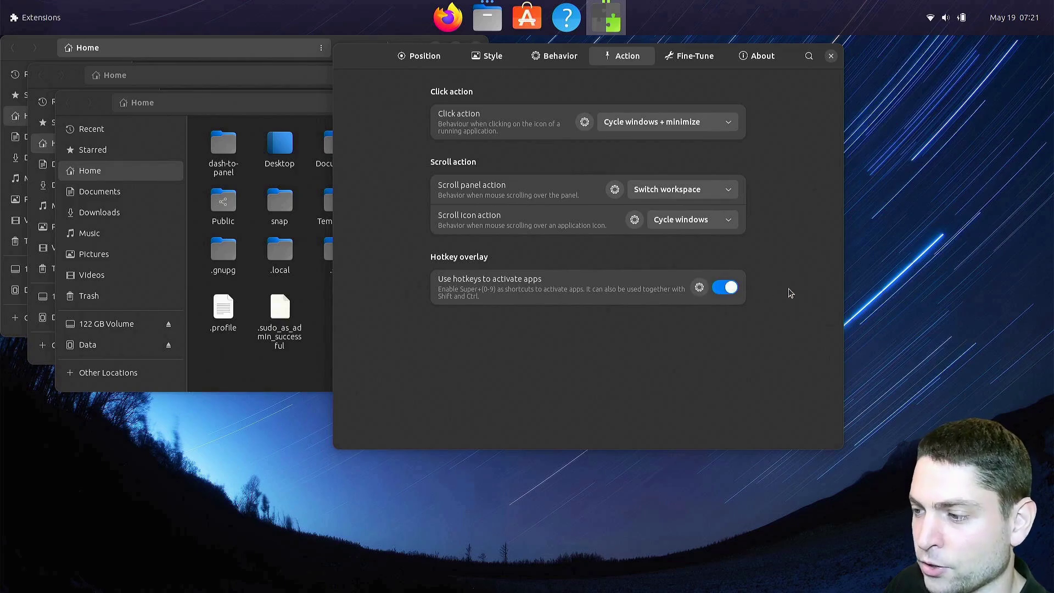
key(super)
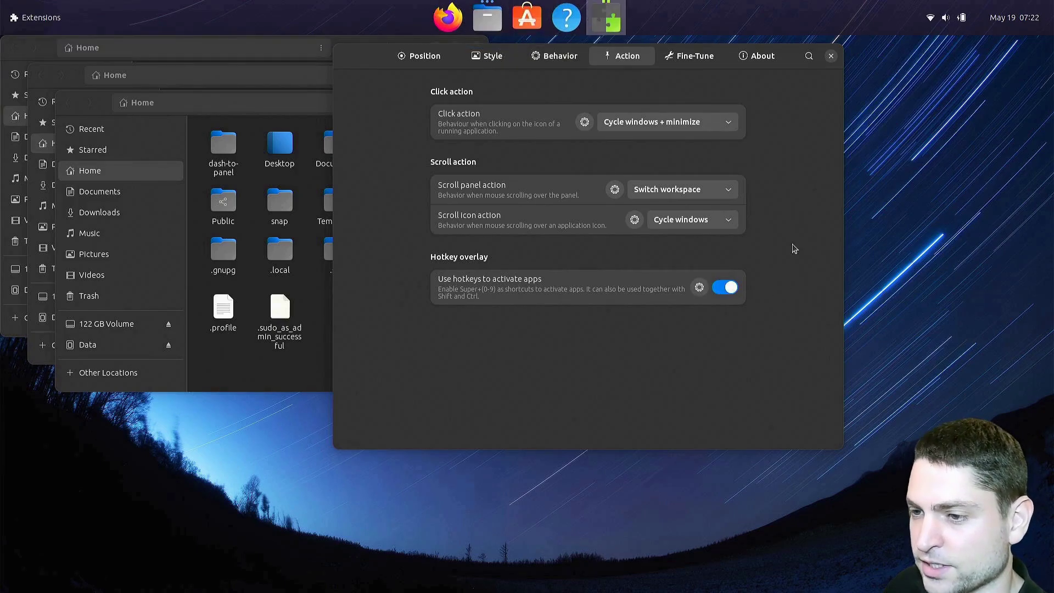
key(super+2)
key(super+2)
key(super+2)
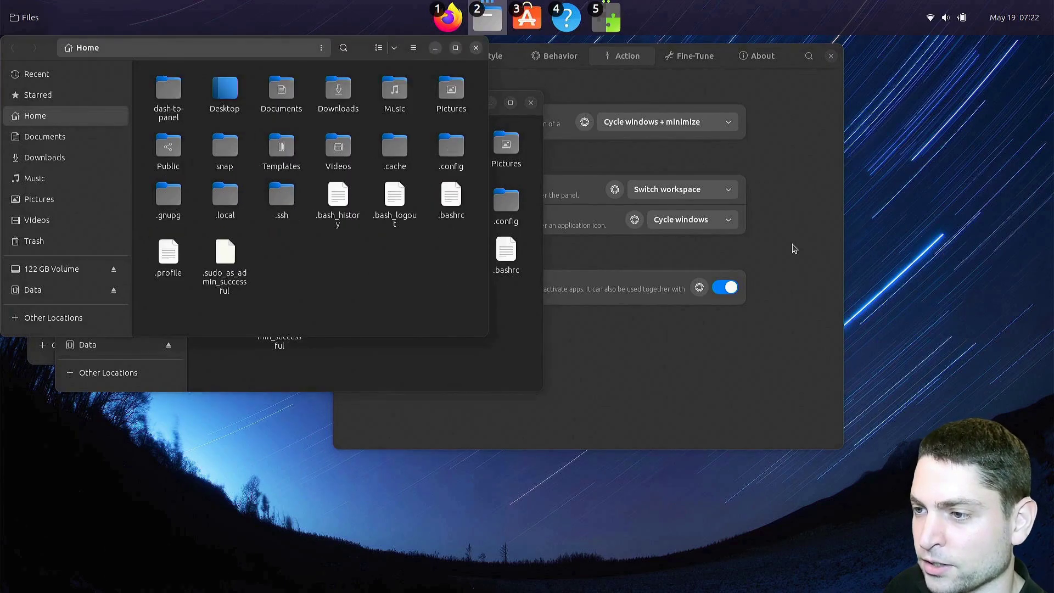
click(791, 234)
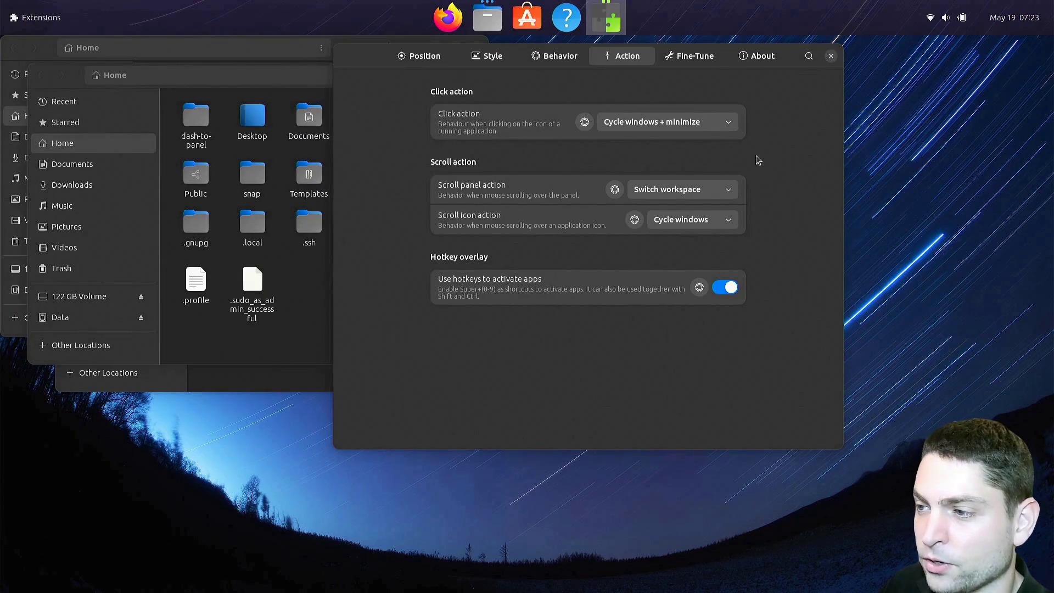
- On the Fine-Tune tab, set Tray Font Size and LeftBox Font Size to 16 px
click(685, 59)
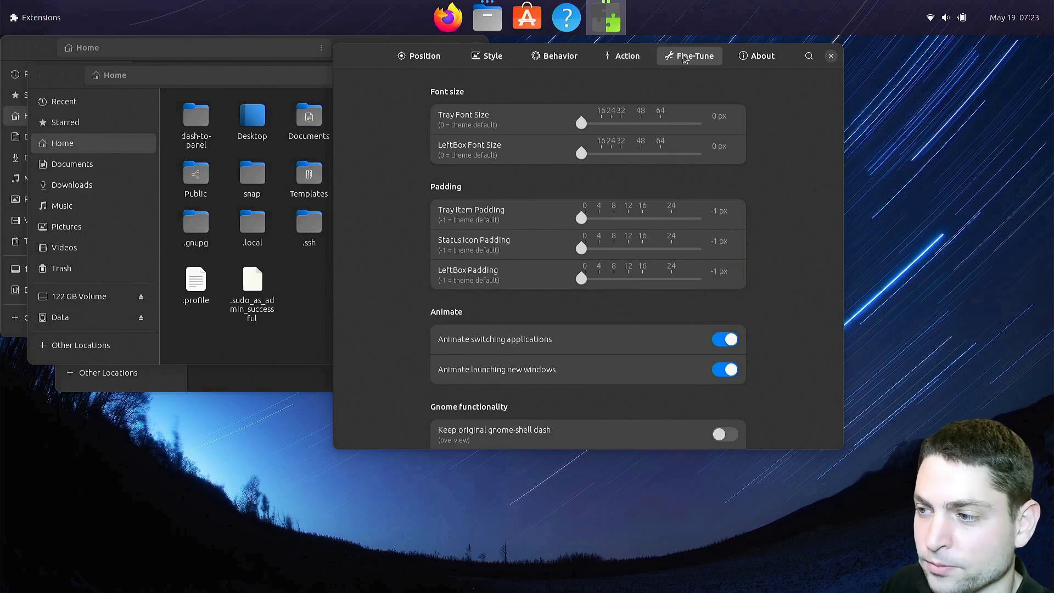
drag(583, 124, 620, 124)
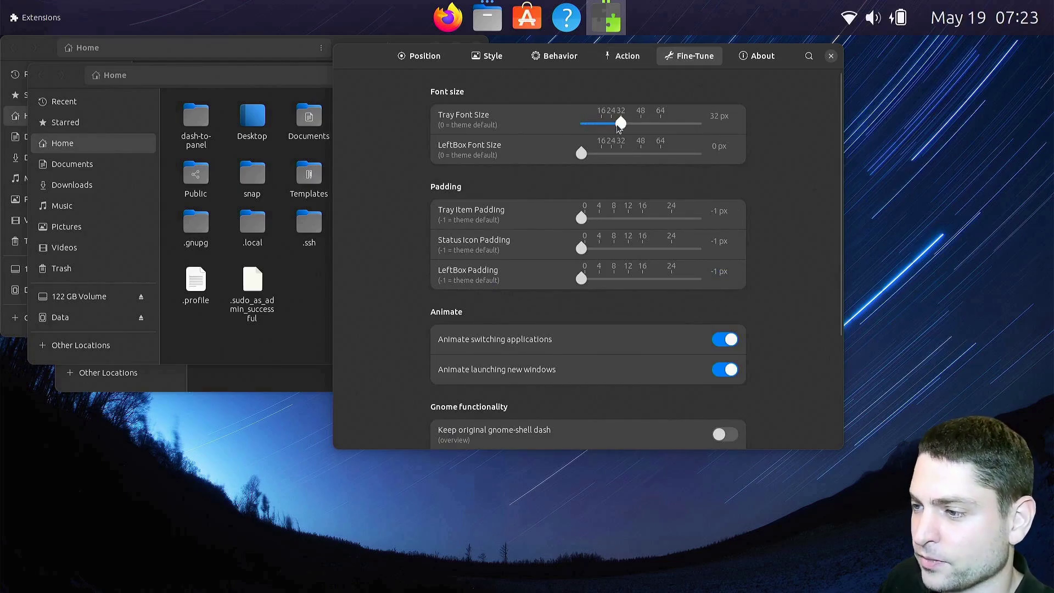
drag(582, 153, 610, 154)
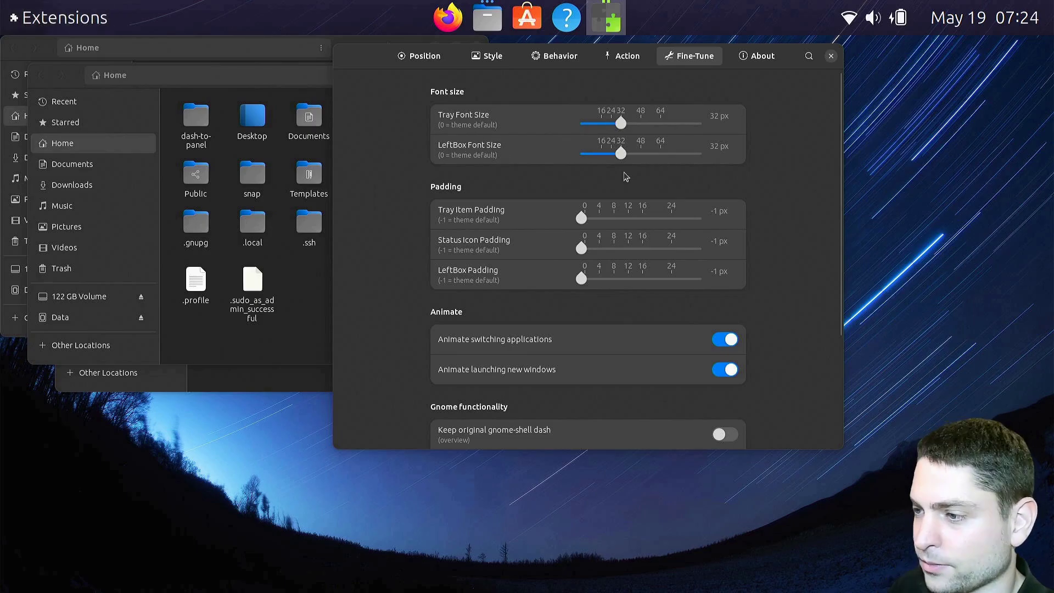
drag(621, 125, 601, 153)
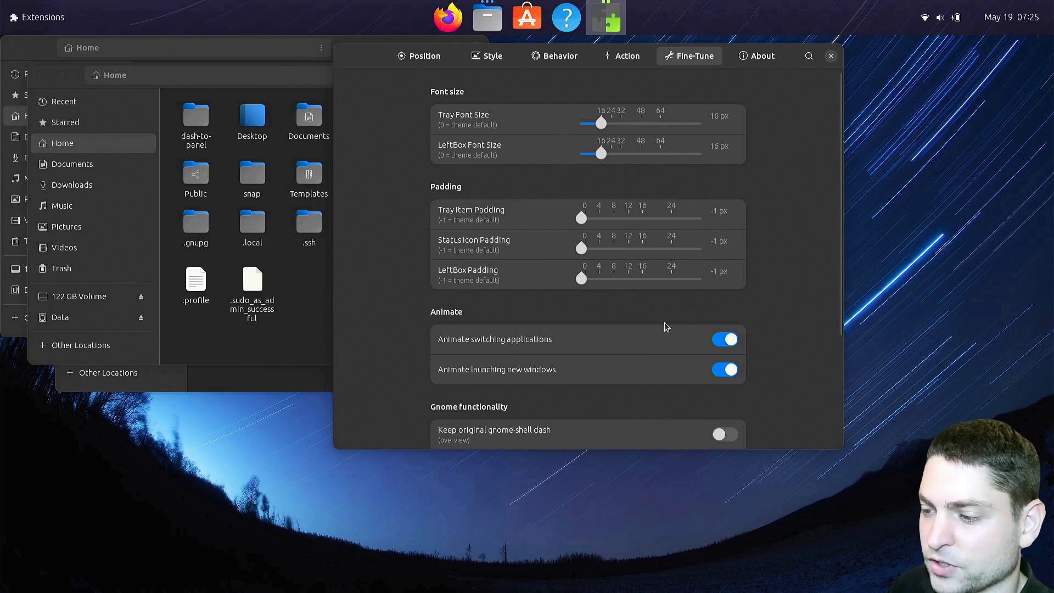
scroll(805, 338, down, 5)
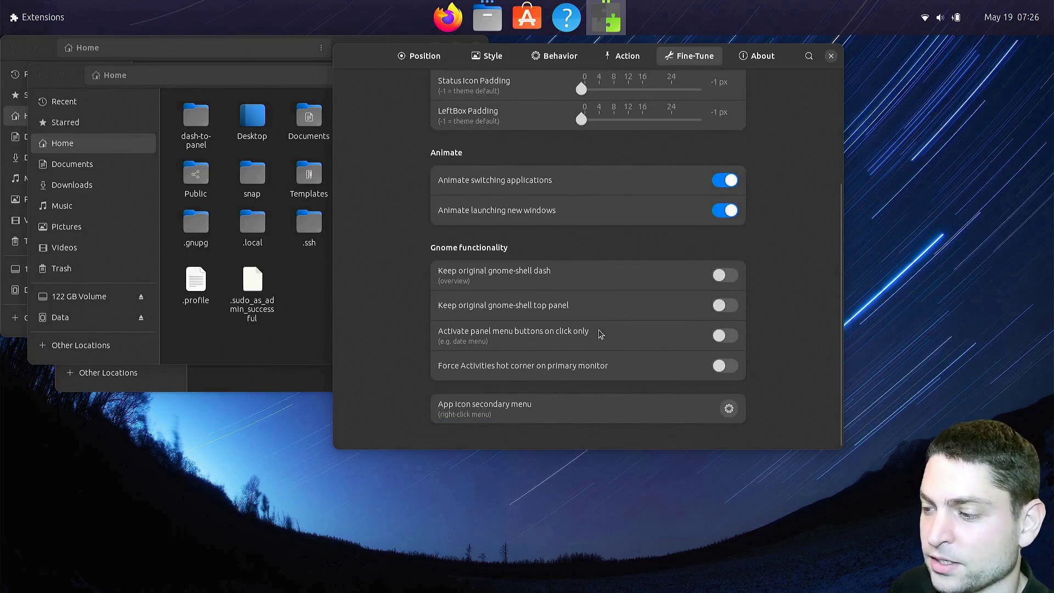
click(731, 312)
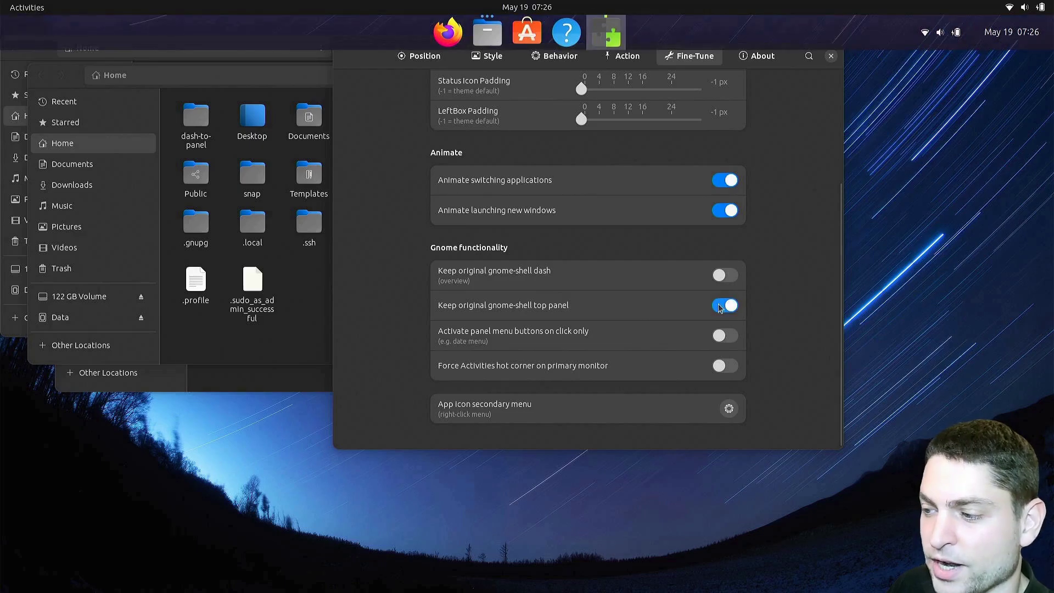
click(721, 306)
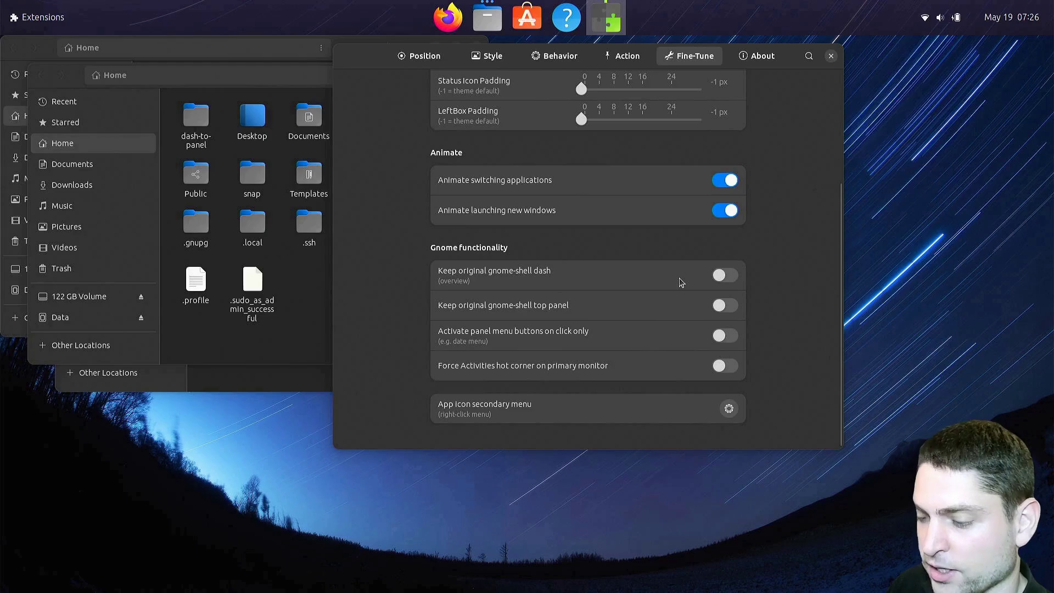
key(super)
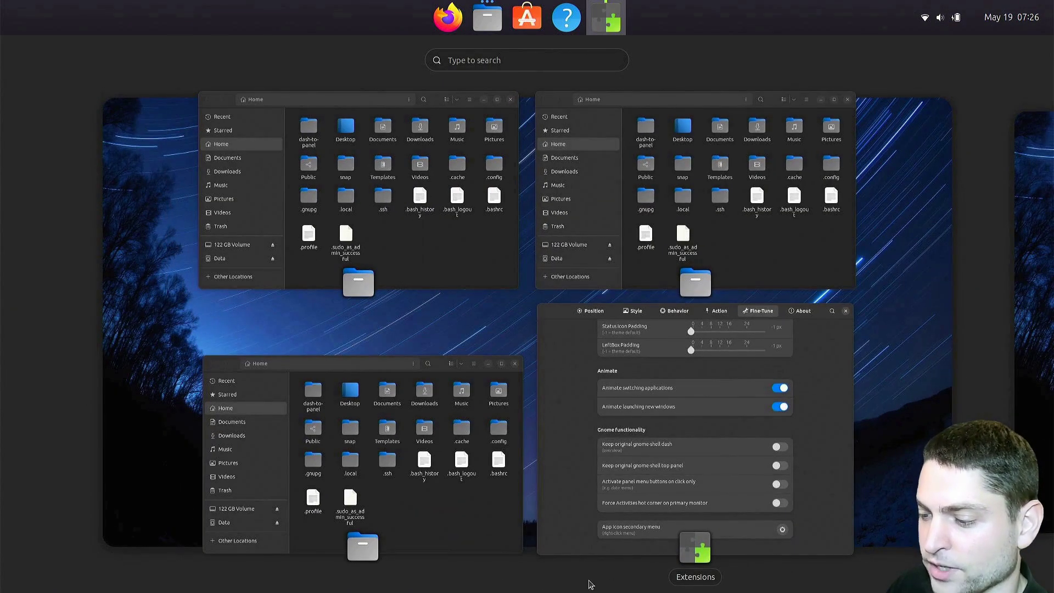
click(613, 583)
click(725, 275)
key(super)
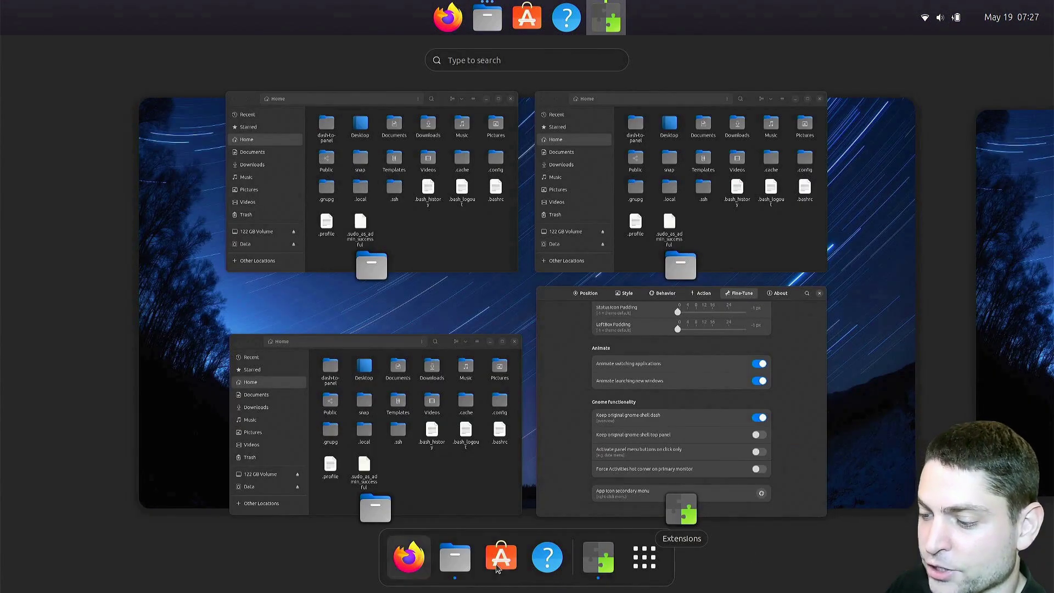
click(733, 292)
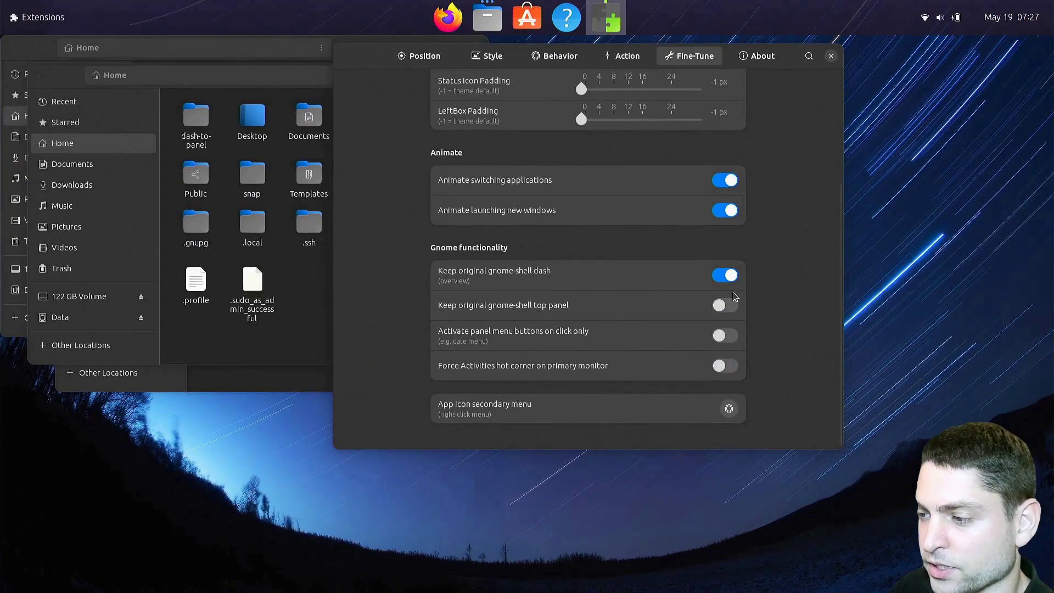
scroll(793, 390, up, 5)
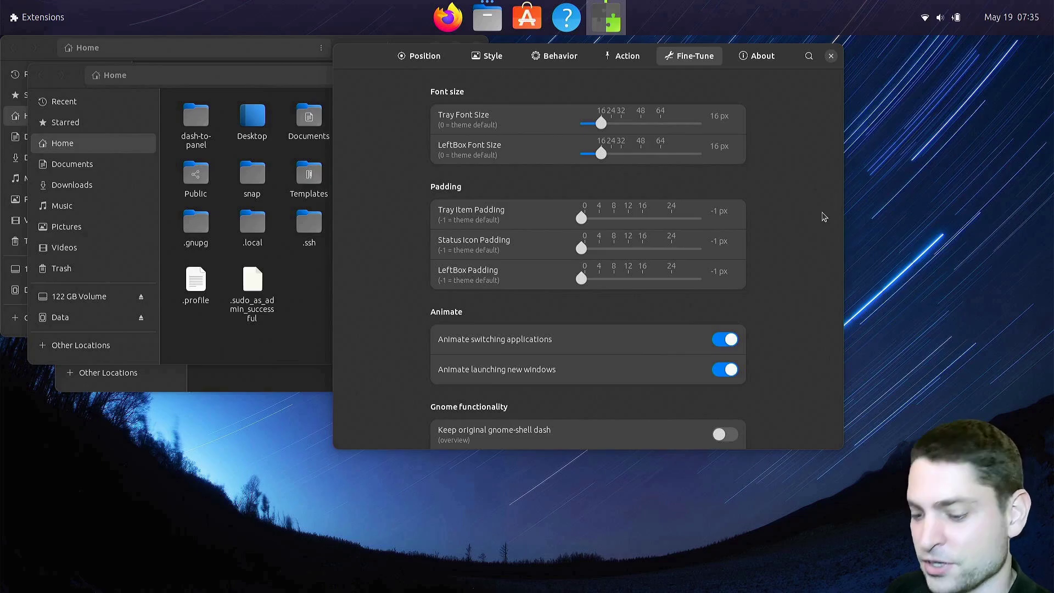
- Launch System Monitor by searching 'sys' in the Activities overview
key(super)
text(sys)
key(Return)
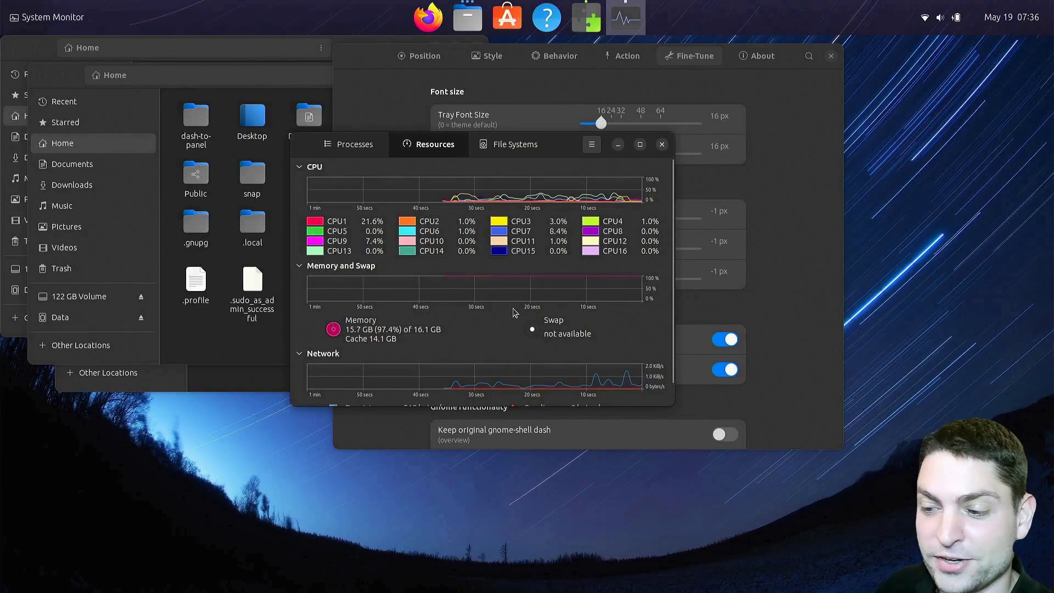